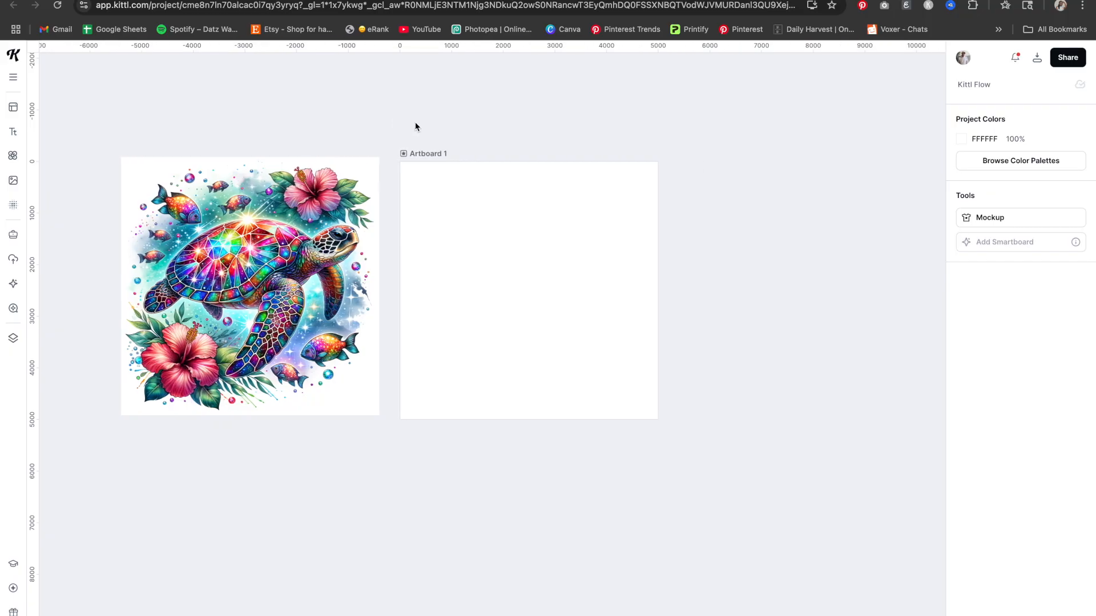
Step: Add a Smartboard linked to Artboard 1 and place the turtle image onto the artboard
scroll(415, 124, "left", 5)
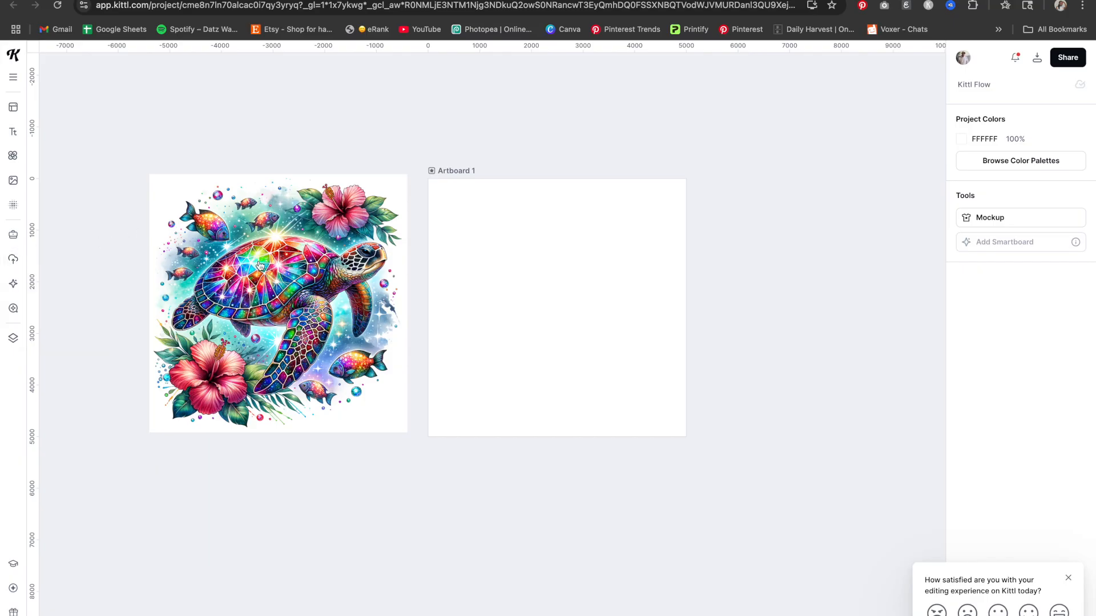
left_click_drag(259, 265, 210, 267)
left_click(555, 191)
left_click(465, 136)
scroll(311, 299, "left", 5)
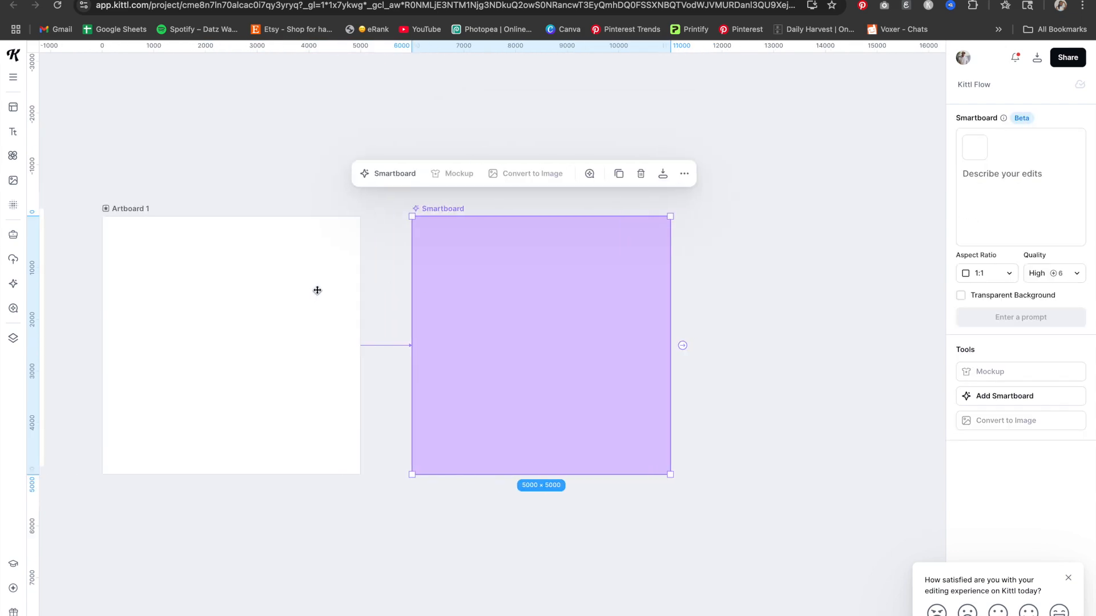
left_click_drag(122, 292, 374, 291)
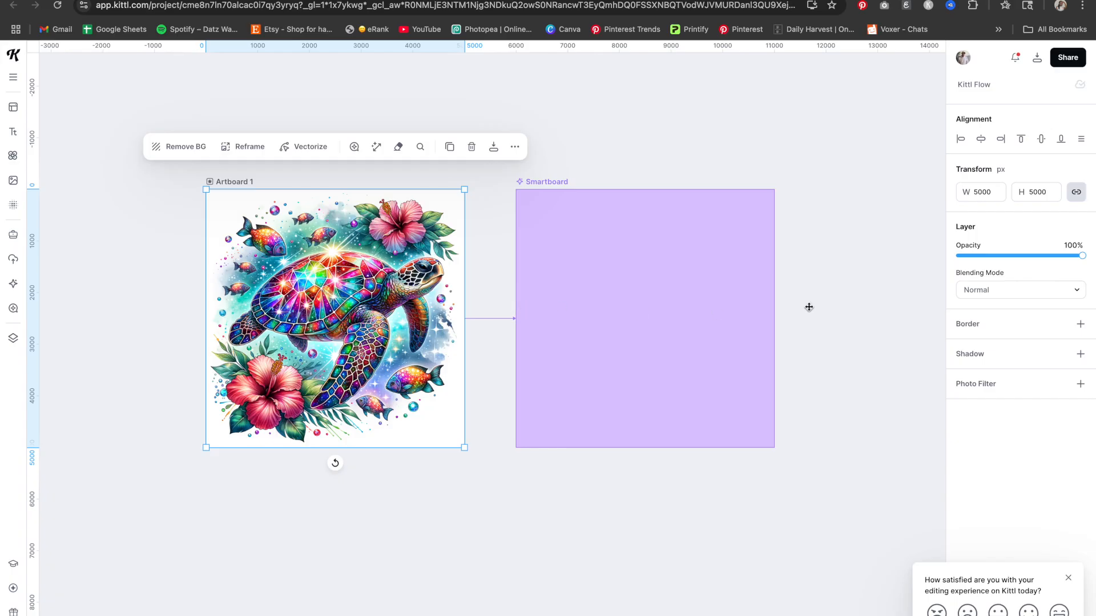
Step: Prompt the Smartboard with "keep the same style, but change the hibiscus flowers to heliconia flower instead" and generate the image
left_click(631, 267)
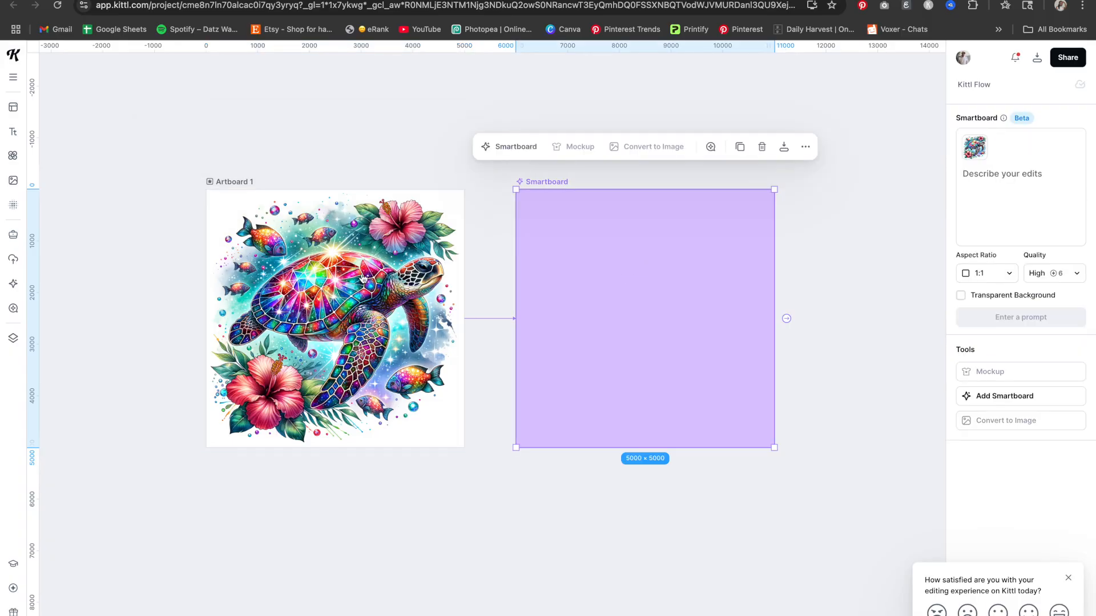
left_click(1006, 178)
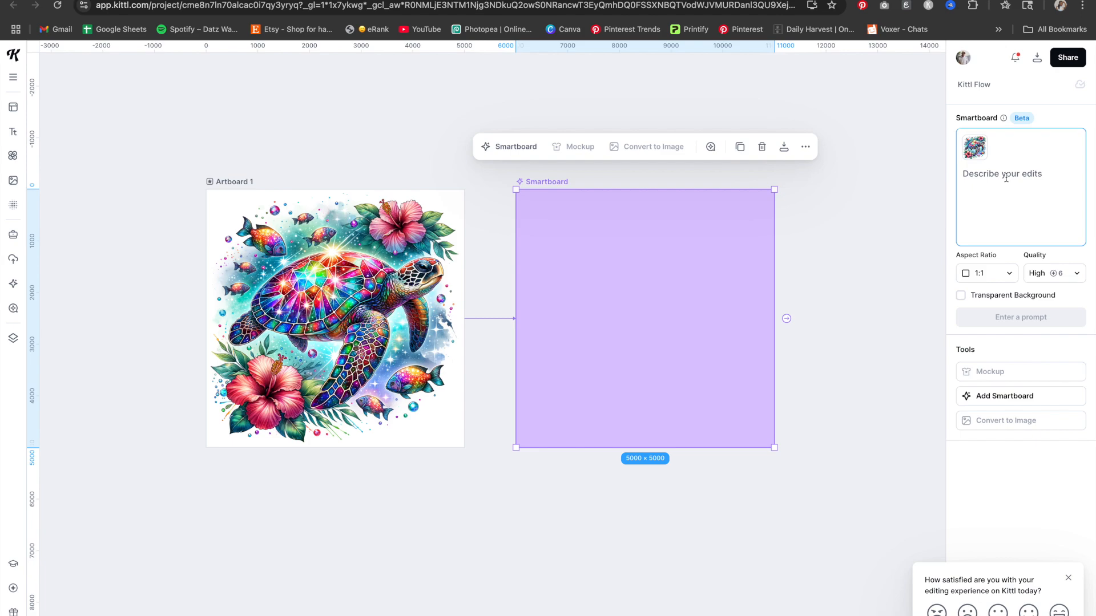
type("keep the same style")
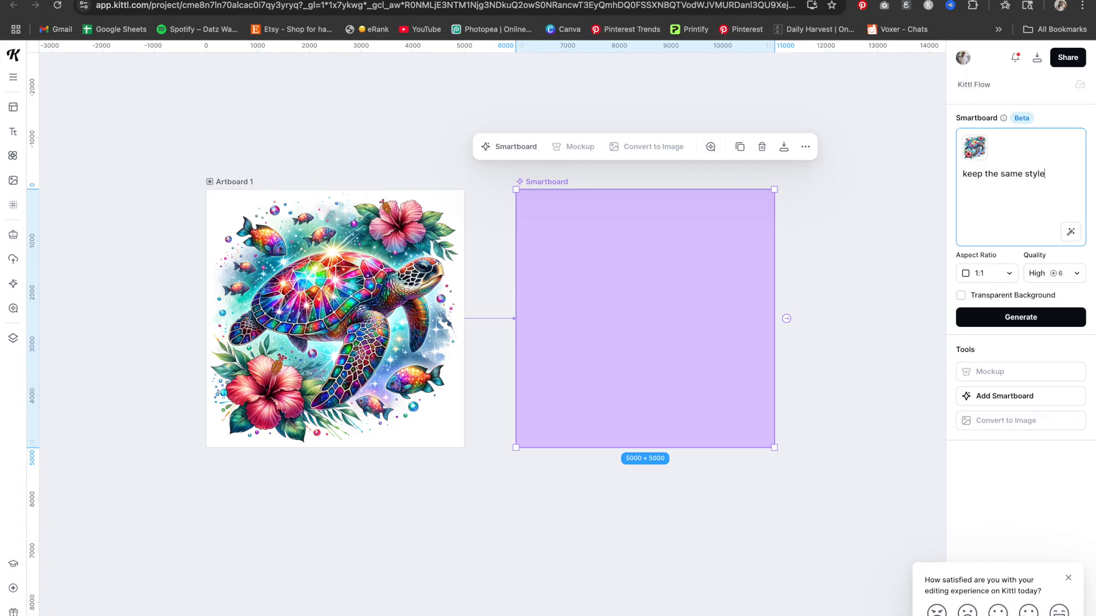
type(", but change the hibiscus flowers")
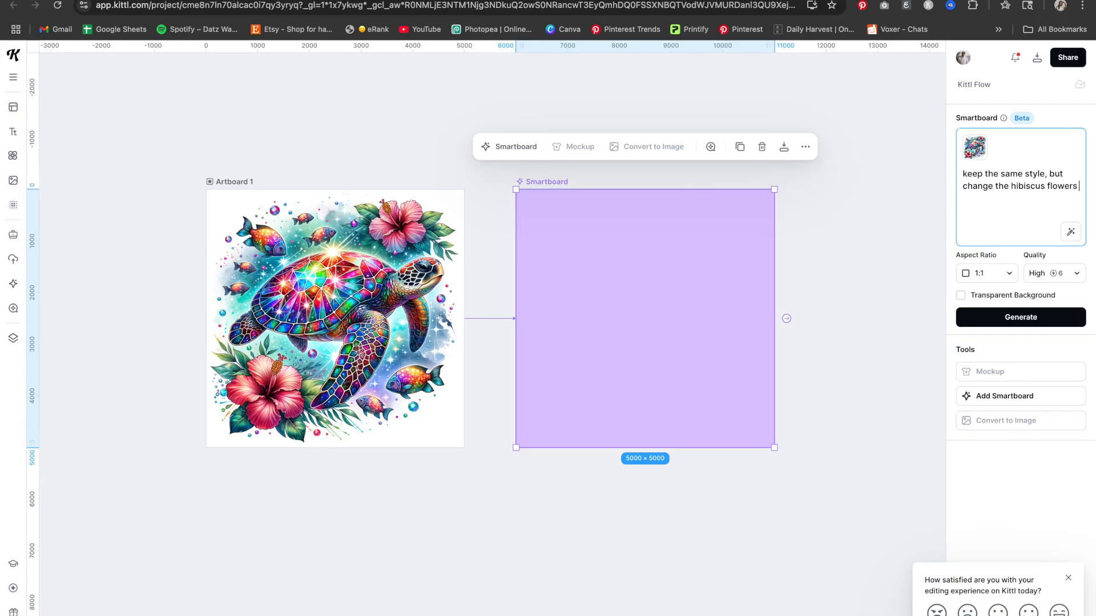
type(" to heliconia flower instead")
left_click(1016, 324)
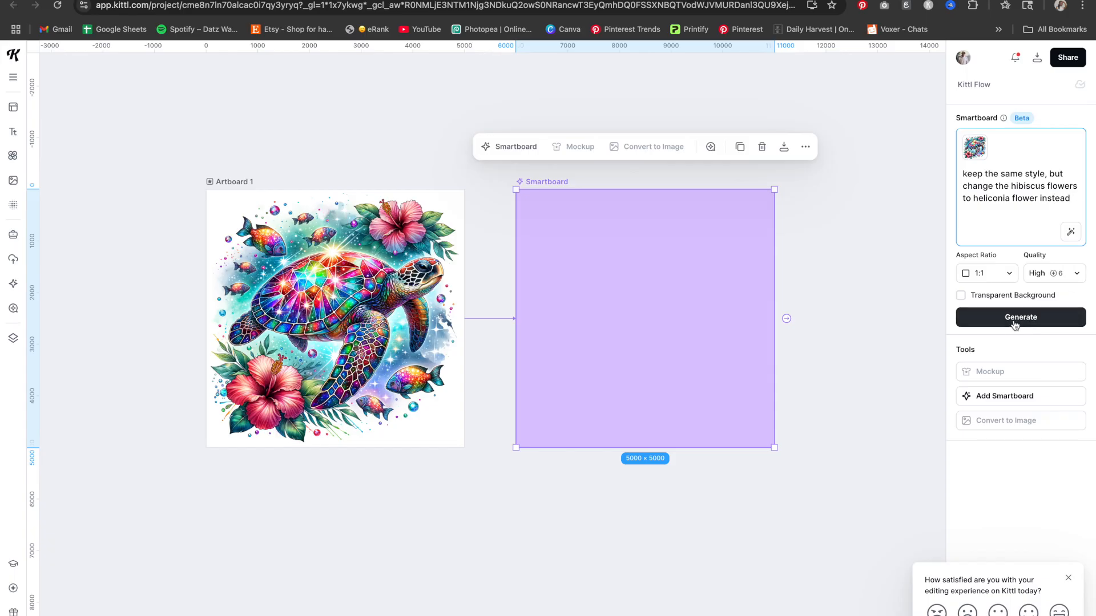
left_click(1014, 325)
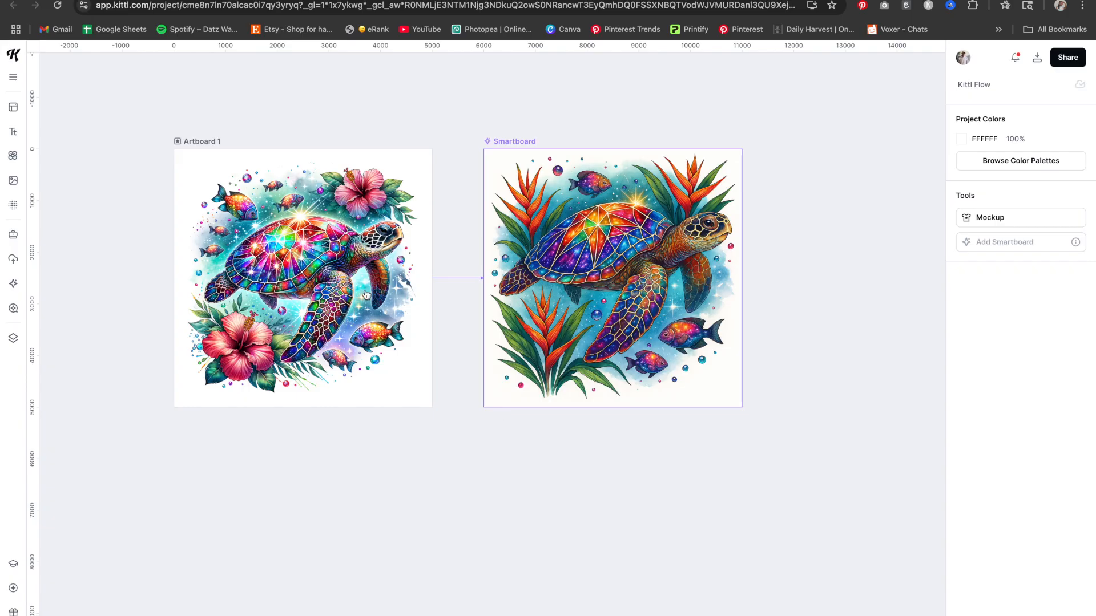
Step: Move the turtle image off Artboard 1 and add two more Smartboards linked to that artboard
left_click(343, 301)
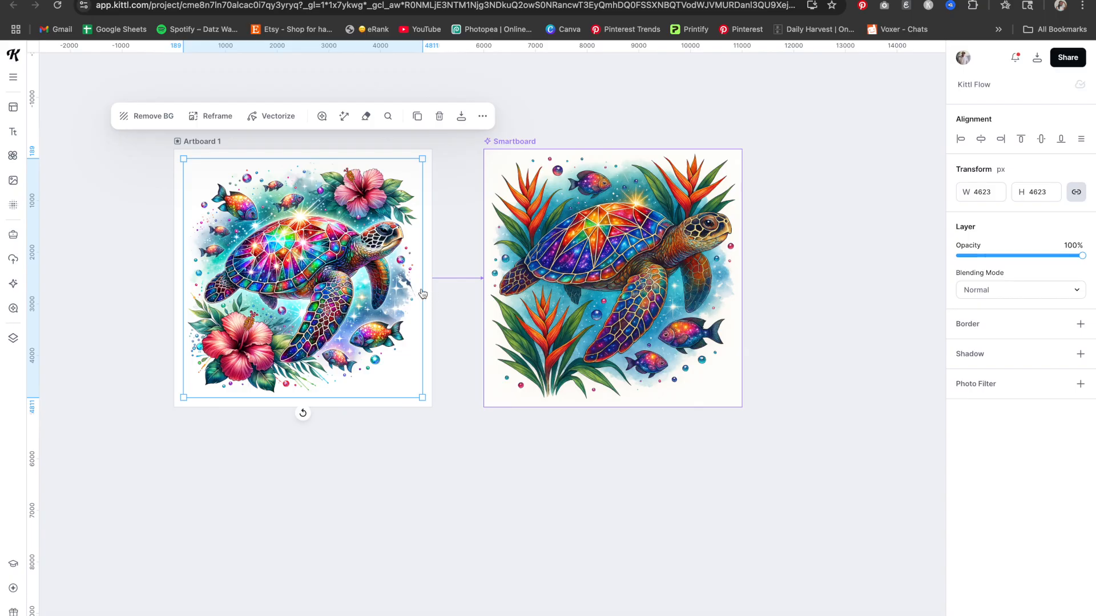
left_click_drag(356, 317, 100, 306)
left_click(262, 291)
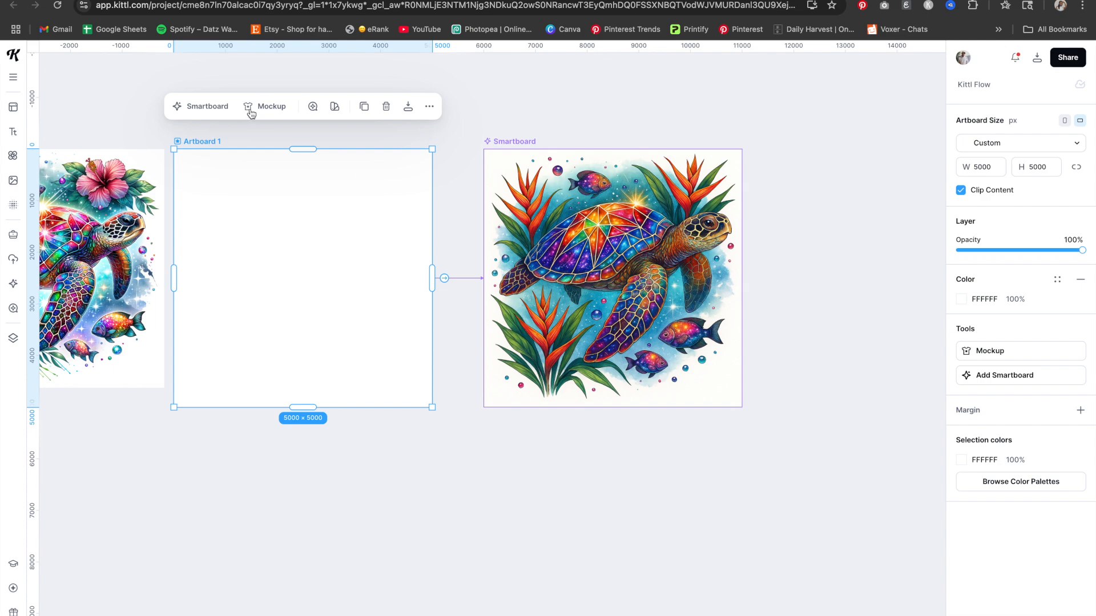
left_click(215, 108)
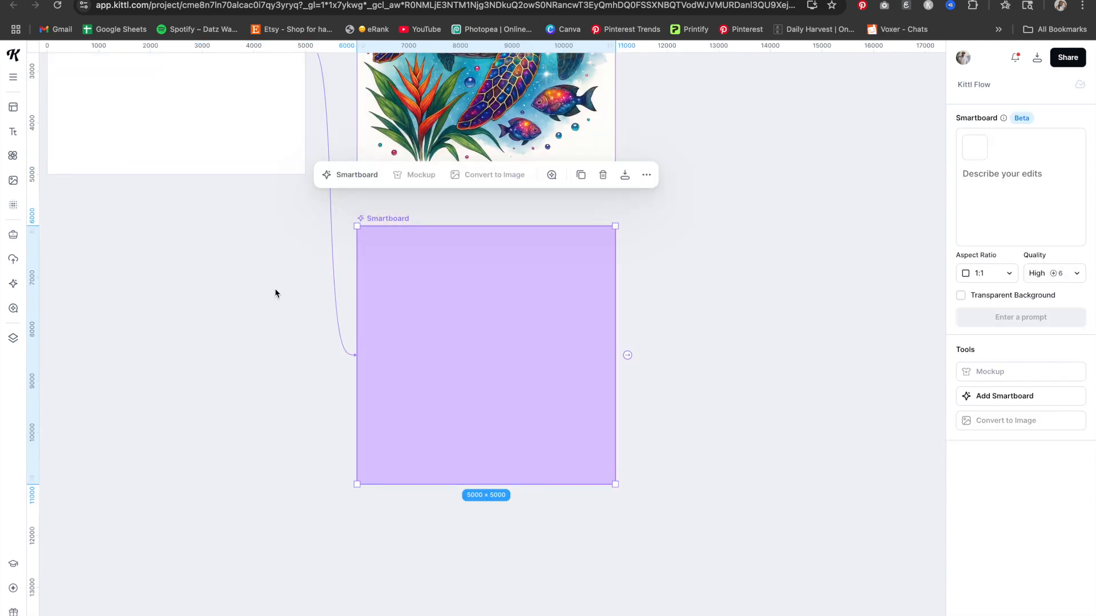
scroll(275, 291, "up", 10)
left_click(266, 323)
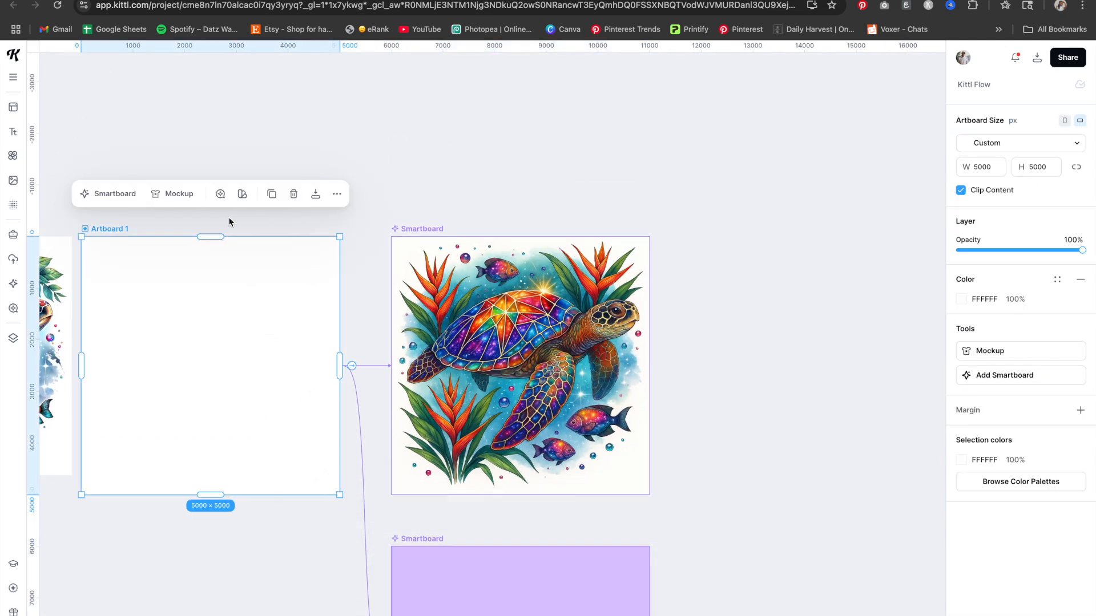
left_click(115, 194)
Step: Place one empty Smartboard above the heliconia version and the other directly below it
scroll(379, 348, "up", 5)
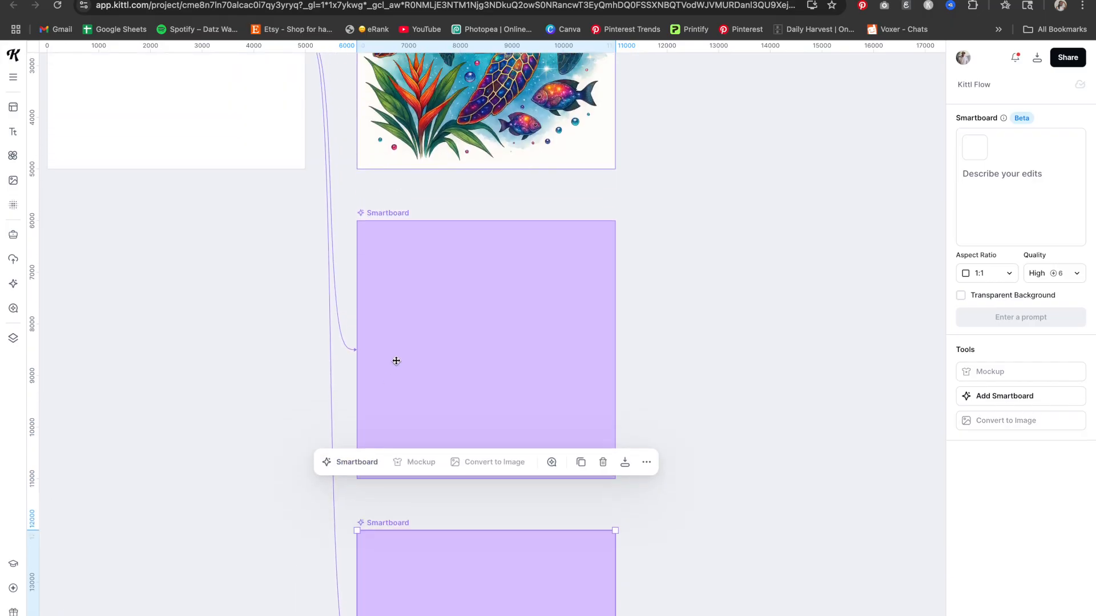
scroll(396, 361, "up", 3)
left_click_drag(442, 394, 470, 254)
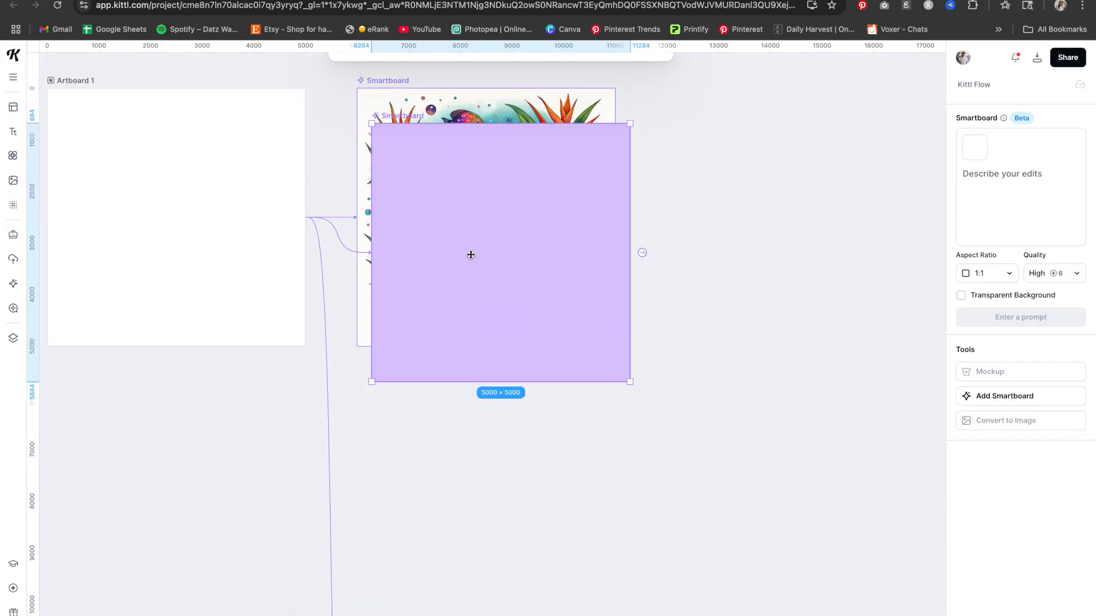
scroll(471, 254, "up", 5)
left_click_drag(497, 353, 498, 186)
scroll(626, 125, "down", 8)
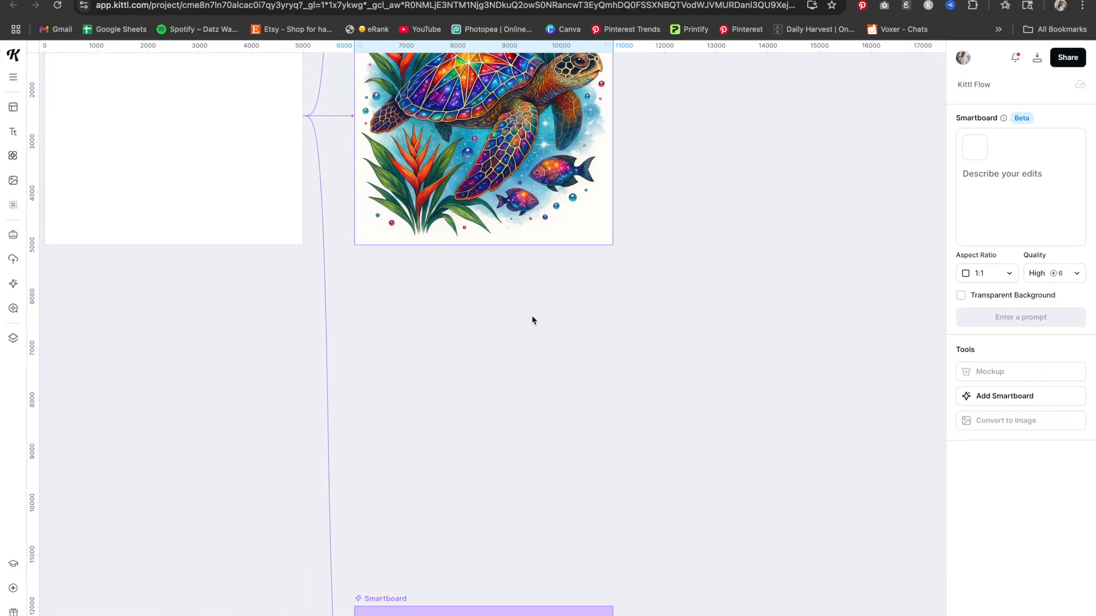
left_click_drag(391, 614, 386, 290)
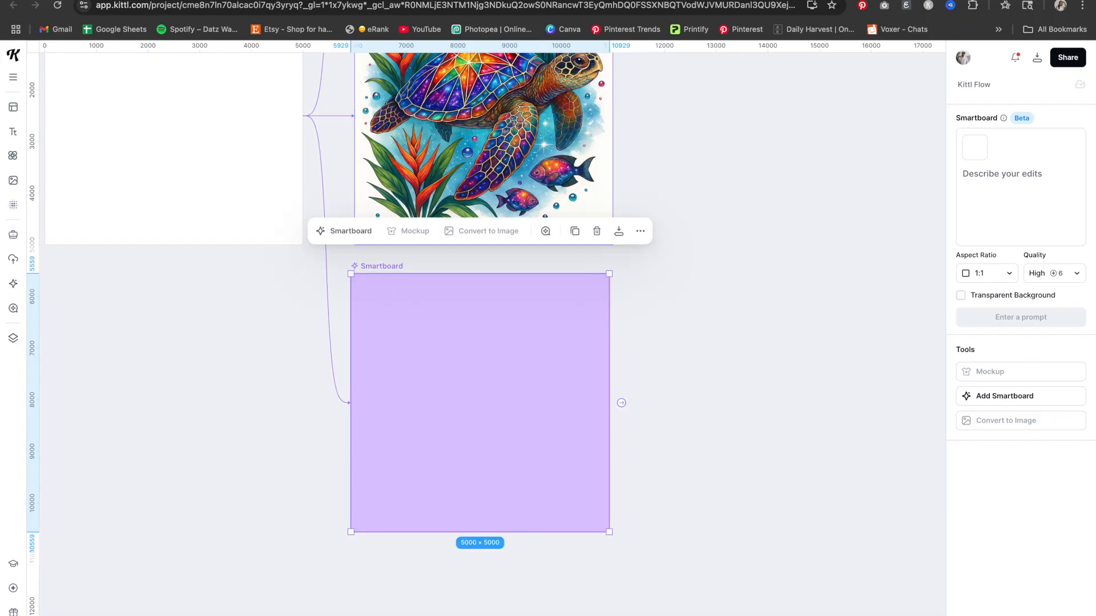
Step: Move the original turtle image back onto Artboard 1, centred, and deselect it
scroll(501, 205, "down", 3)
left_click_drag(181, 166, 318, 173)
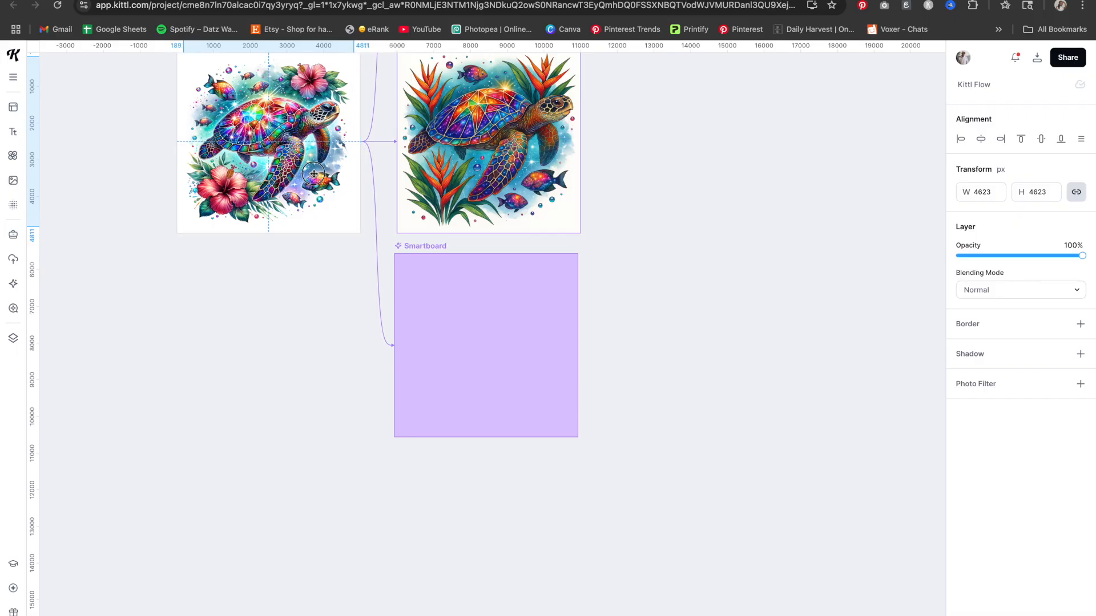
left_click(349, 327)
Step: Copy the prompt from the heliconia Smartboard into the empty Smartboard above it
scroll(350, 327, "up", 5)
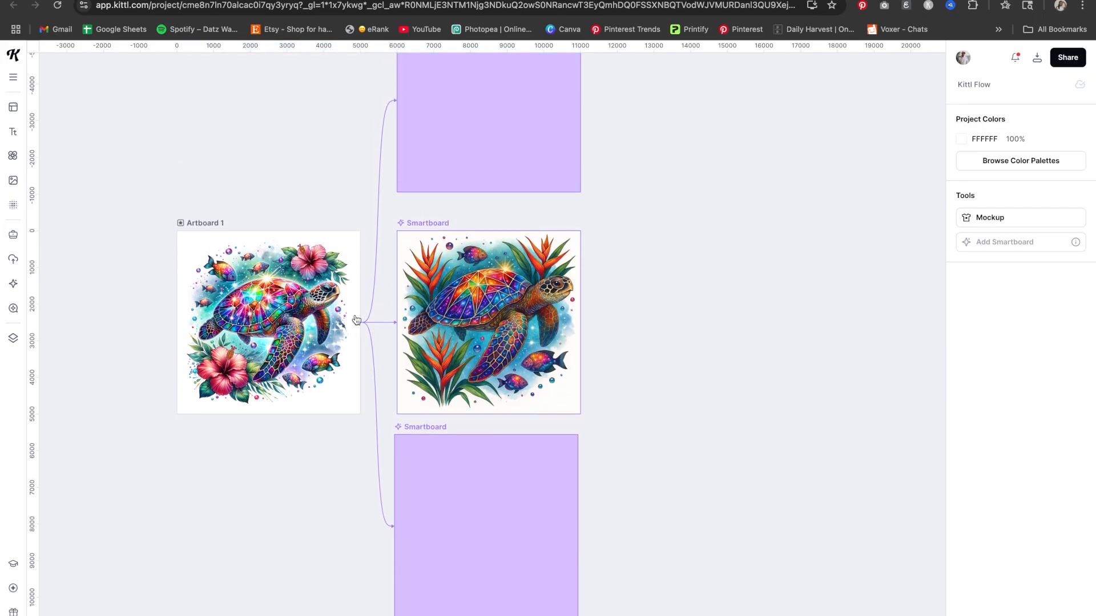
left_click(572, 180)
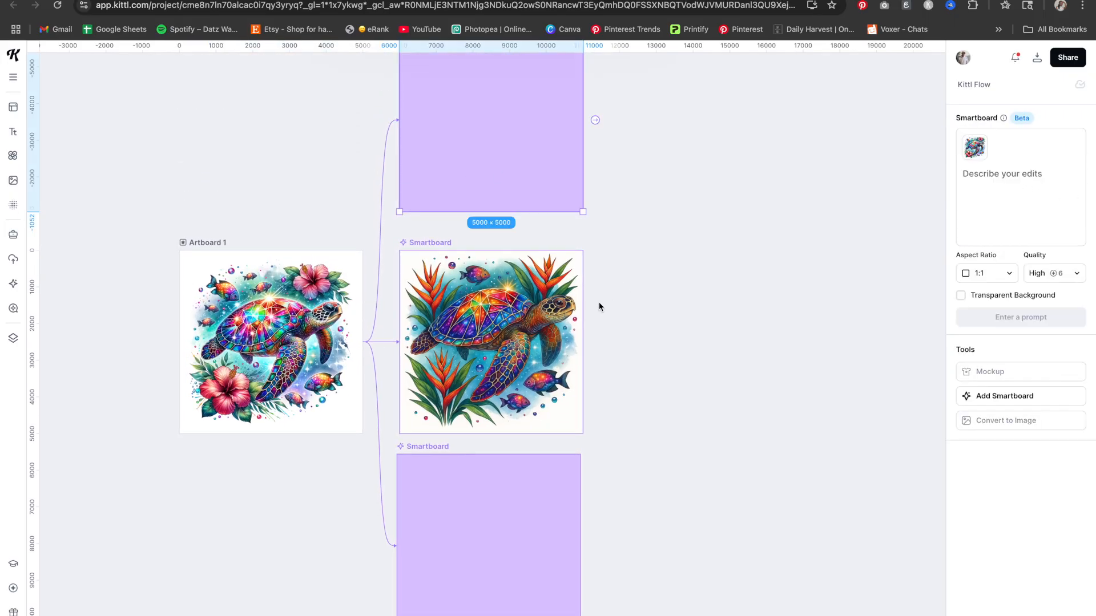
left_click(569, 315)
left_click(980, 193)
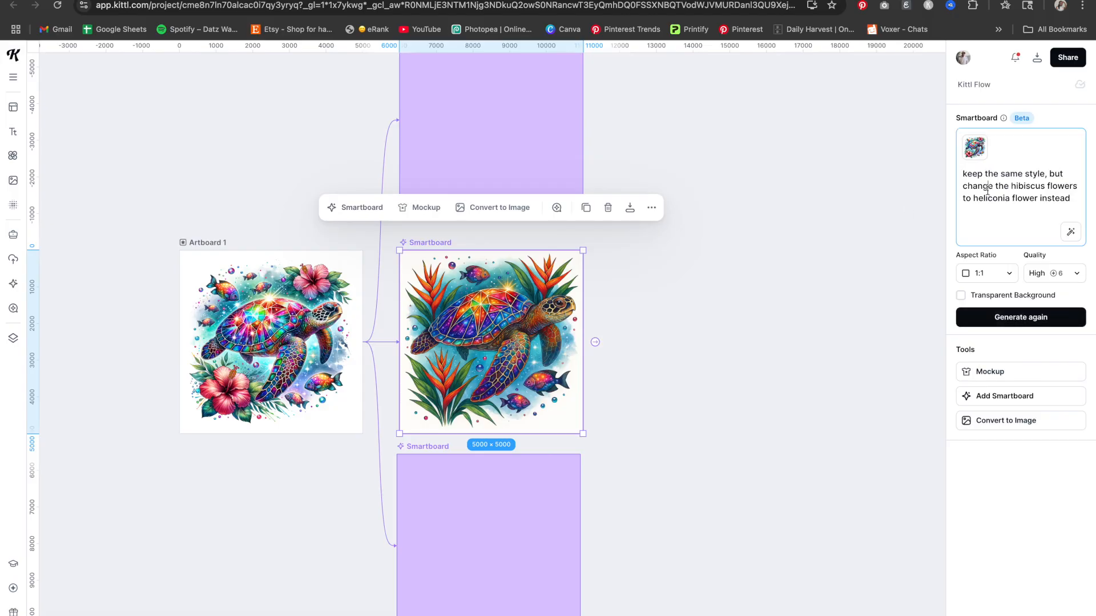
key("ctrl+a")
key("ctrl+c")
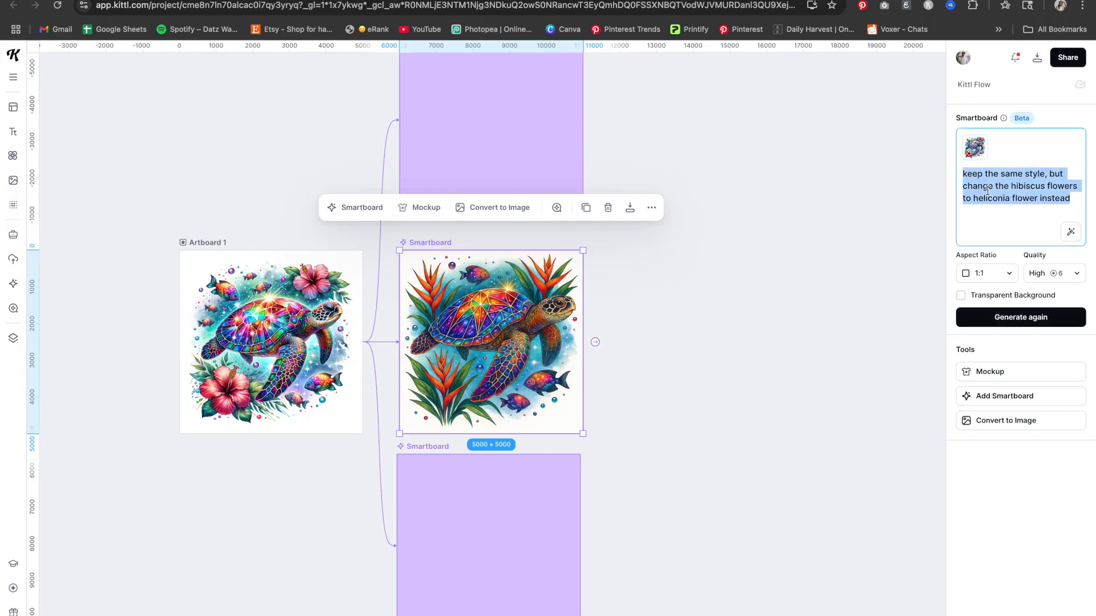
left_click(494, 144)
left_click(989, 181)
key("ctrl+v")
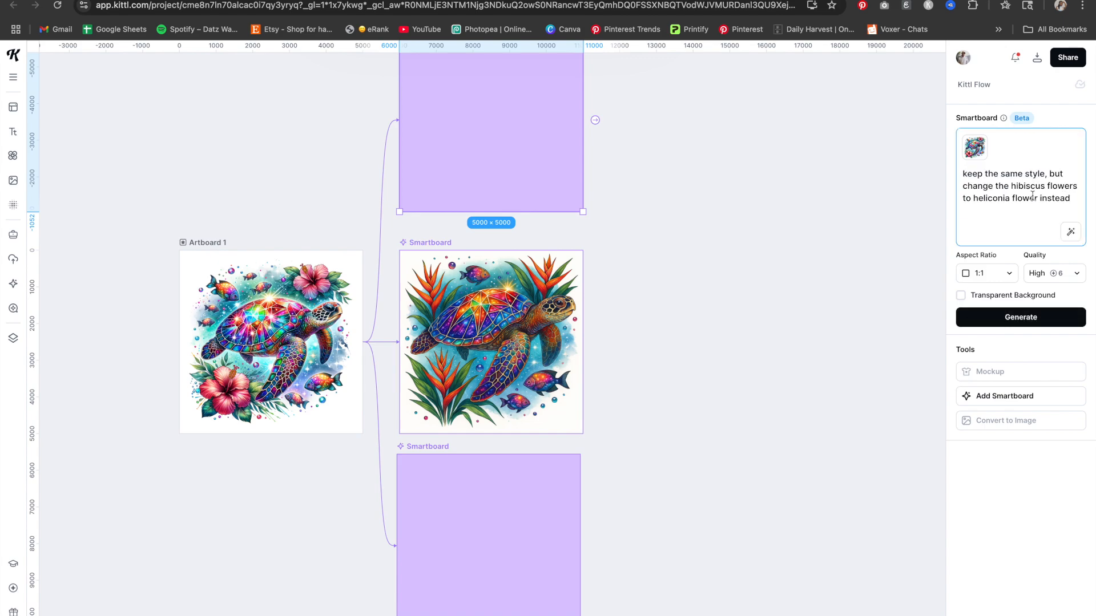
Step: Edit the upper Smartboard's prompt to "keep the same style, but change the hibiscus flowers to orchids instead" and generate it
left_click_drag(1011, 189, 1042, 186)
left_click_drag(973, 199, 1011, 198)
type("orchid")
key("BackSpace")
key("BackSpace")
key("BackSpace")
key("BackSpace")
type("chids")
left_click(1032, 198)
key("BackSpace")
key("BackSpace")
key("BackSpace")
key("BackSpace")
key("BackSpace")
key("BackSpace")
key("BackSpace")
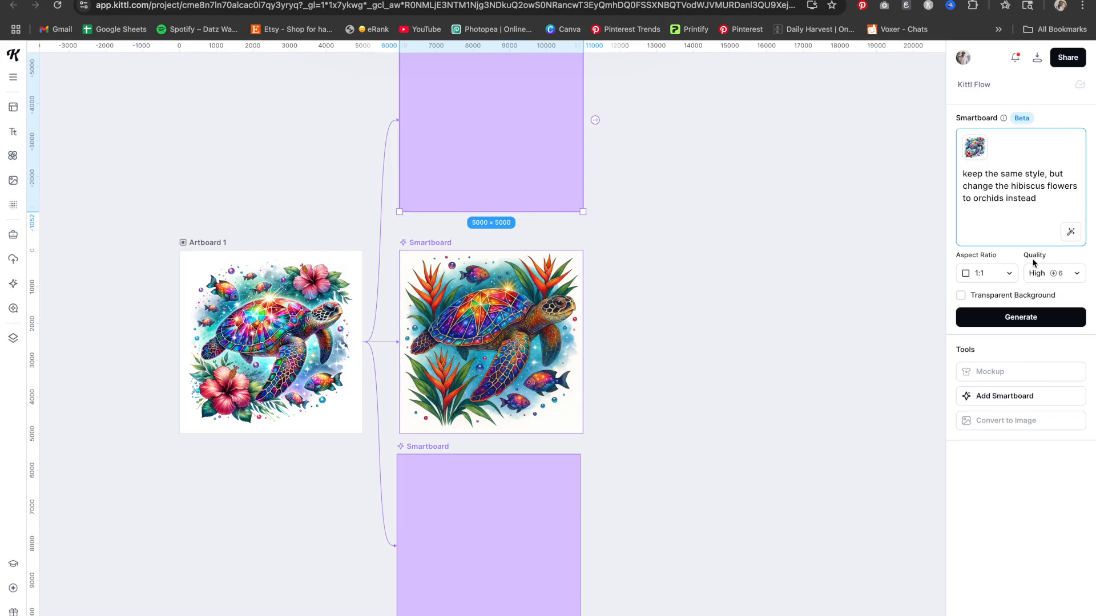
left_click(1022, 317)
Step: Paste the copied prompt into the lower Smartboard, change the requested blooms to passion flowers, and generate the image
left_click(461, 510)
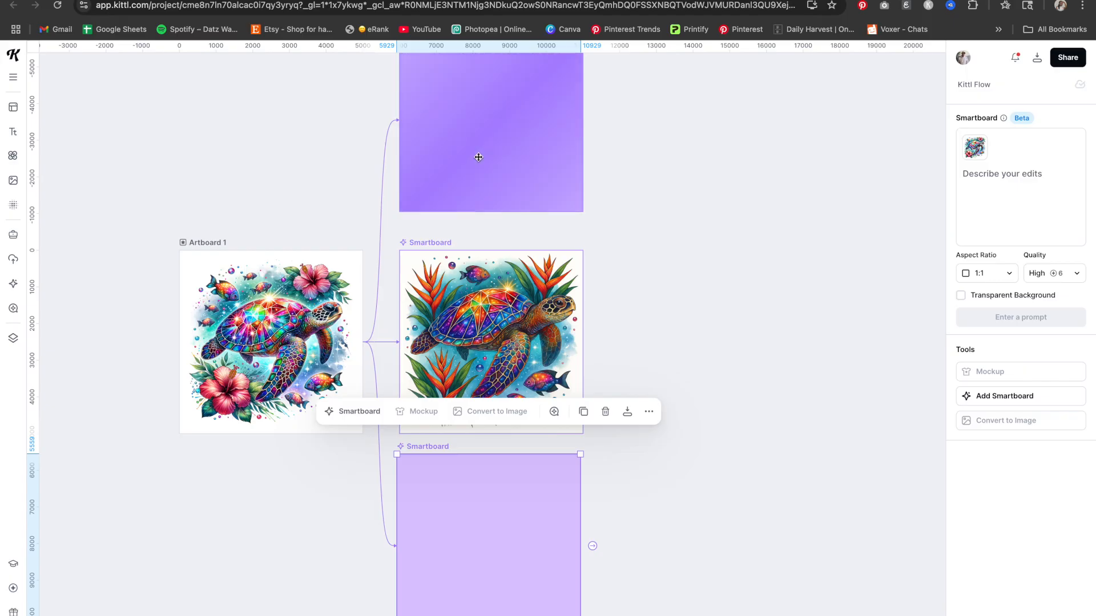
scroll(580, 491, "down", 4)
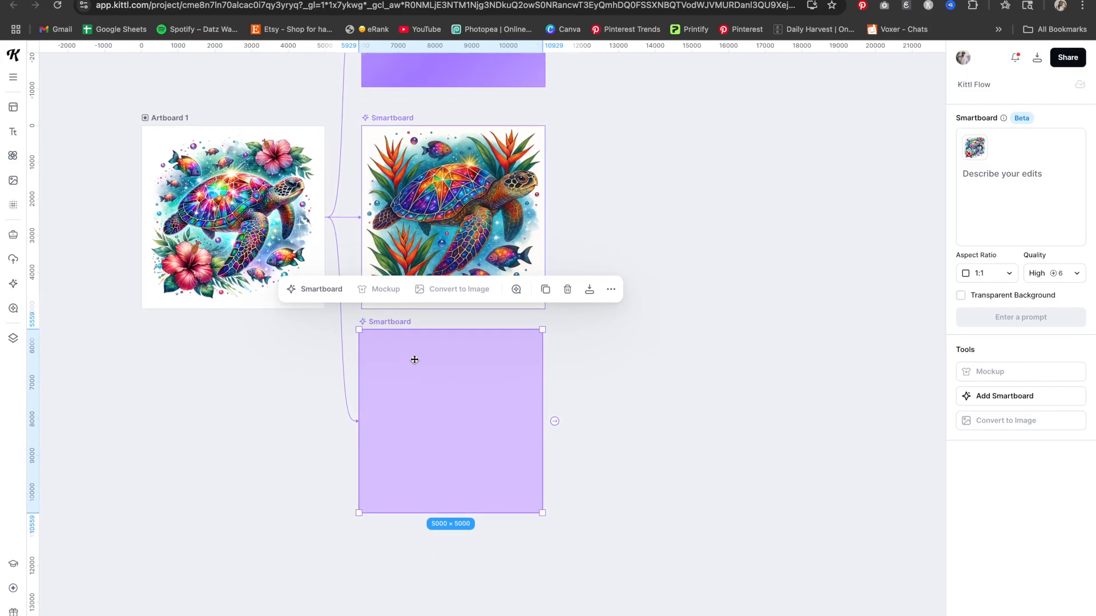
left_click(1002, 162)
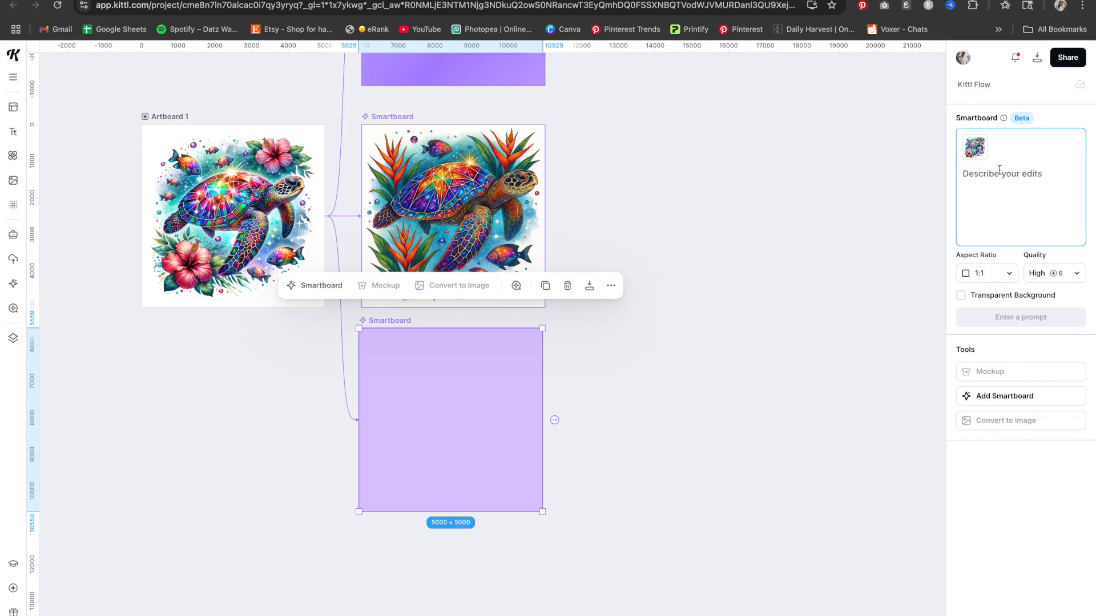
key("ctrl+v")
left_click(1010, 198)
left_click(1030, 319)
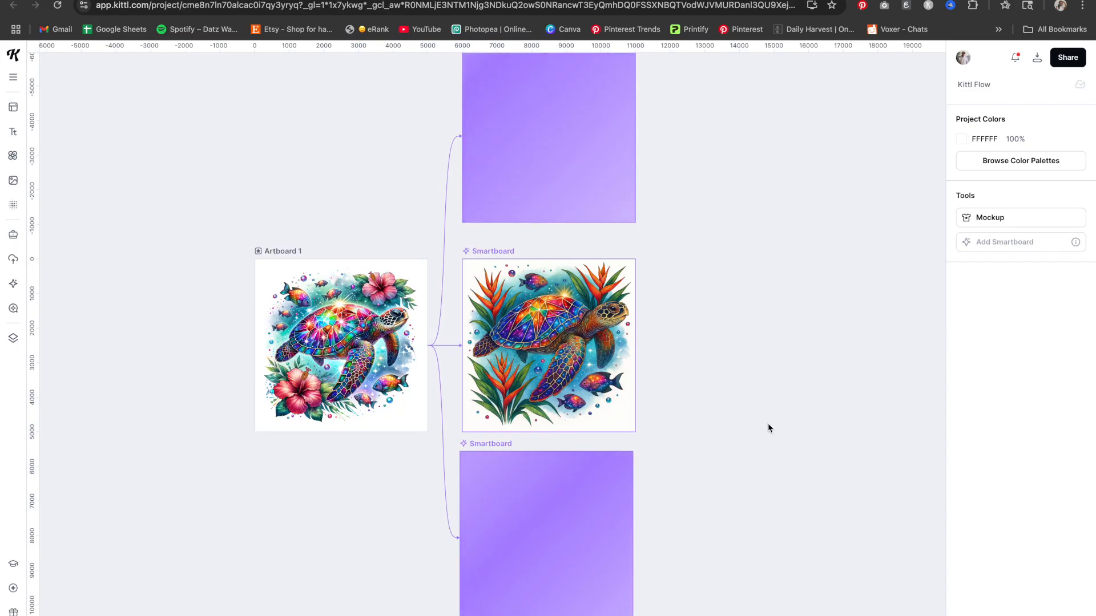
Step: Review the generated turtle variations on the Smartboards against the original design on Artboard 1
scroll(768, 423, "down", 12)
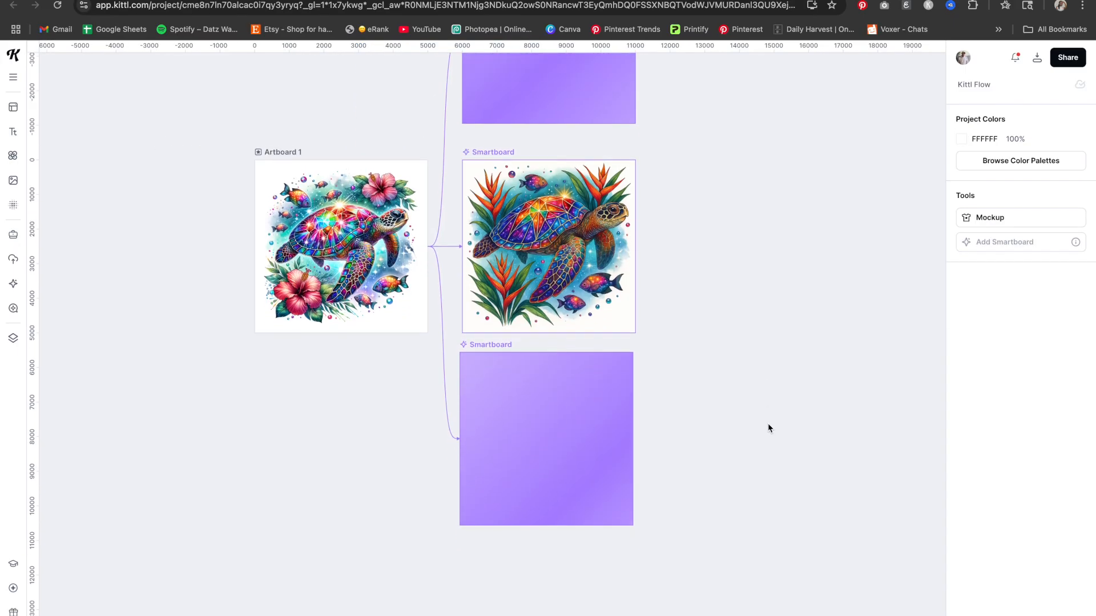
scroll(769, 424, "up", 3)
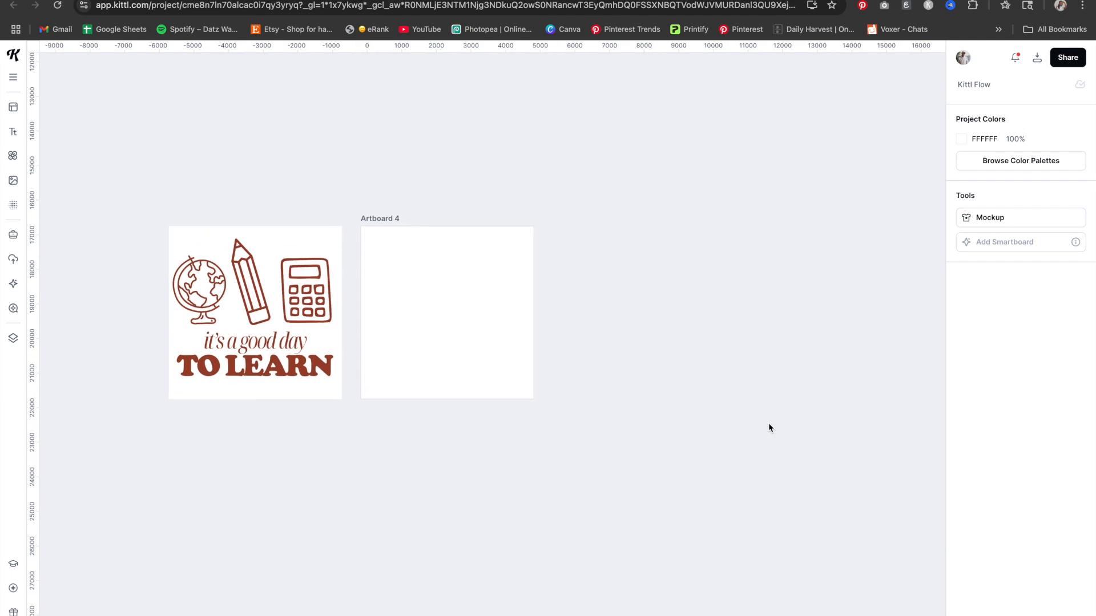
left_click(246, 295)
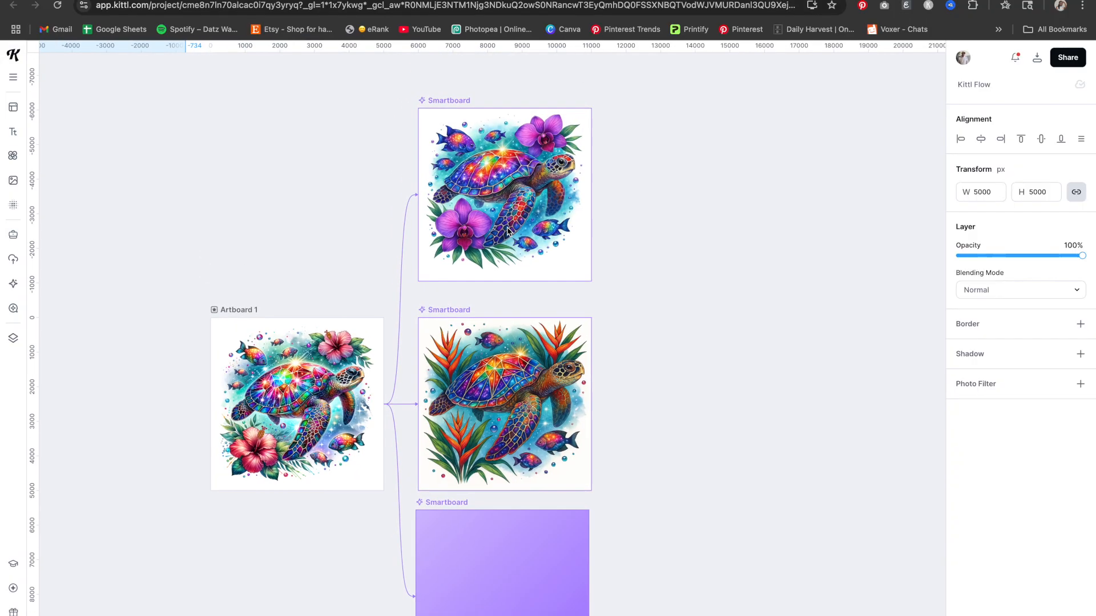
scroll(508, 231, "up", 2)
scroll(508, 231, "down", 1)
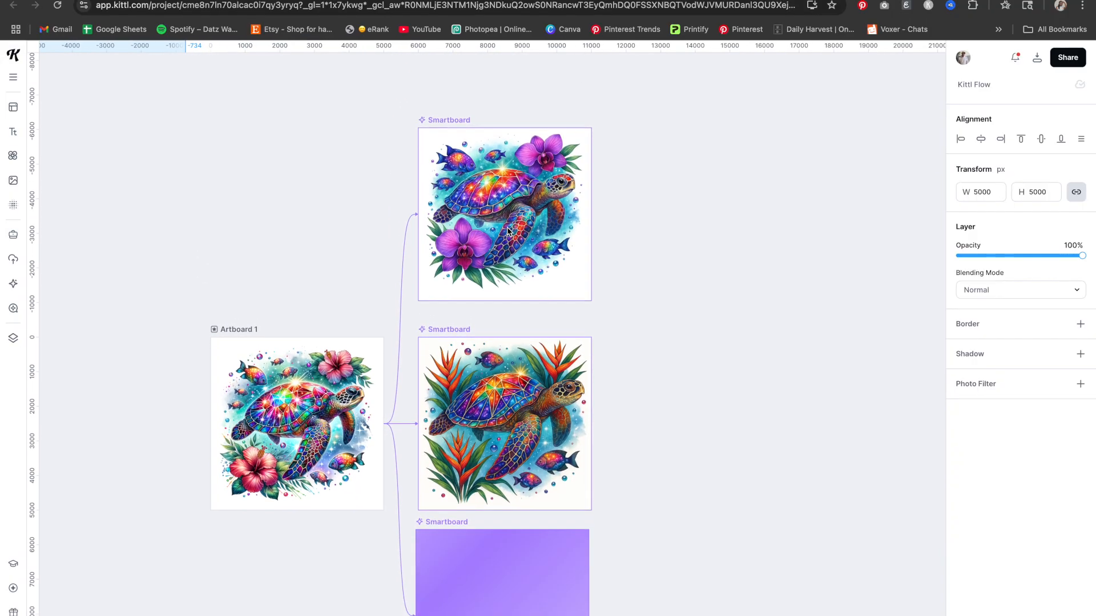
scroll(508, 231, "down", 1)
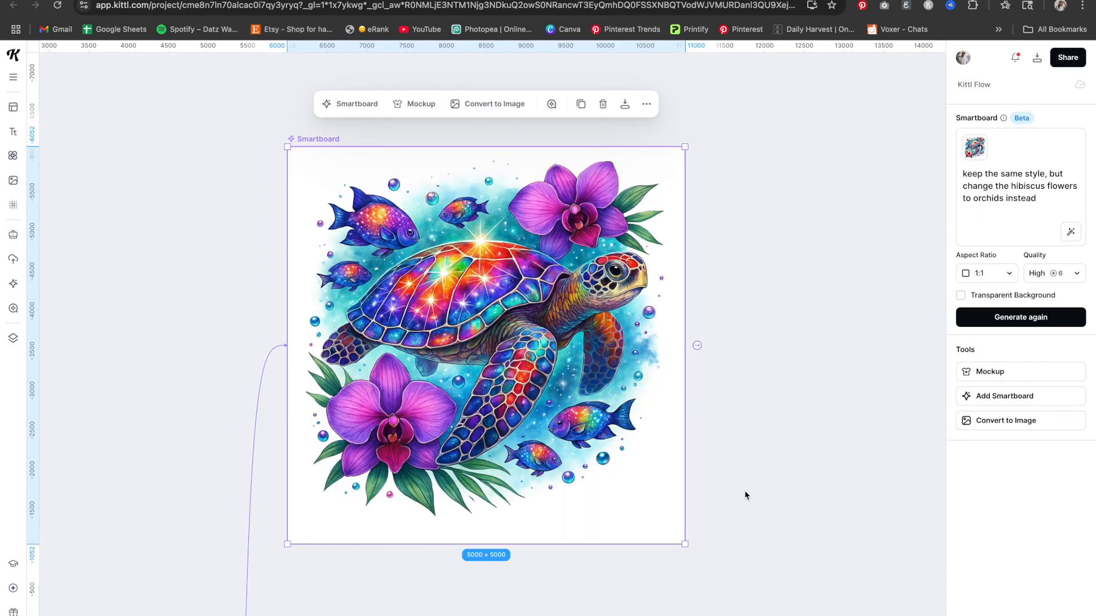
scroll(744, 494, "down", 10)
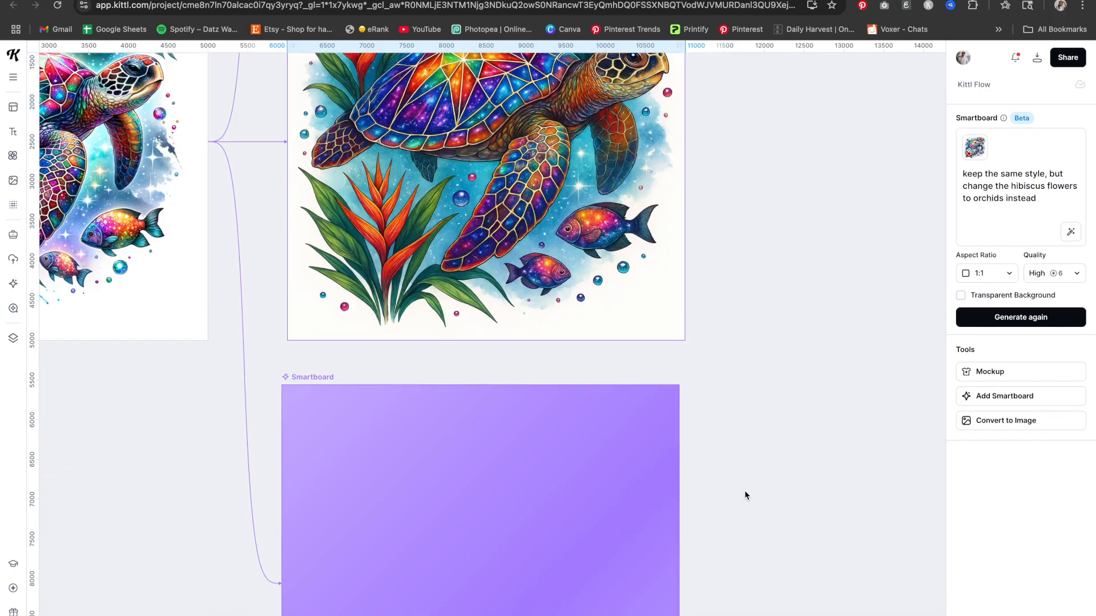
scroll(745, 495, "down", 4)
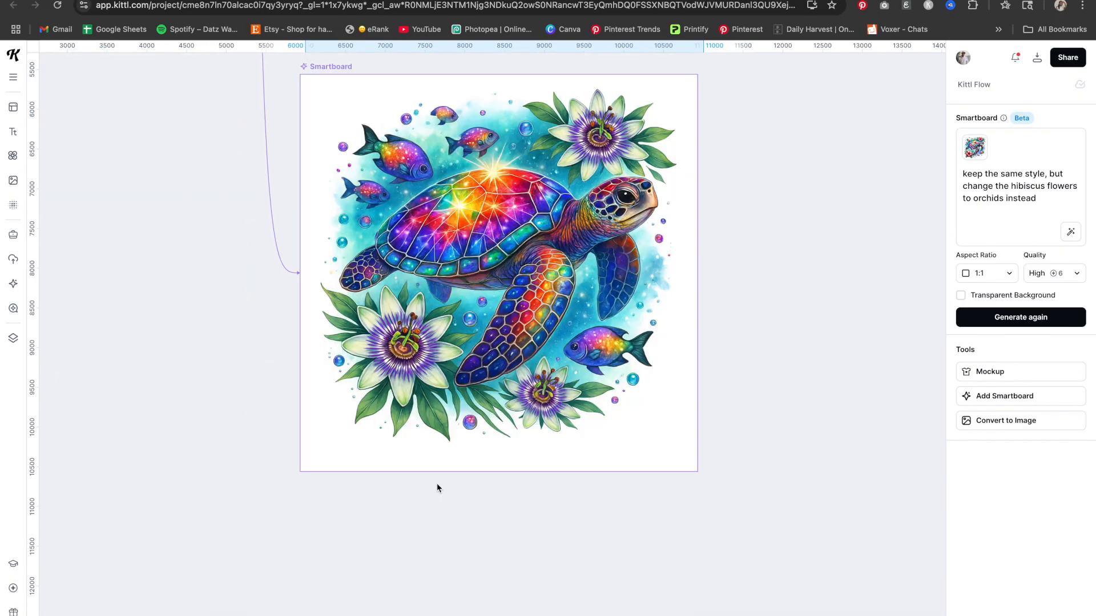
Step: Add a Smartboard linked to the empty Artboard 4 beside the "it's a good day to learn" design
scroll(438, 487, "up", 1)
scroll(443, 480, "down", 7)
scroll(479, 477, "left", 3)
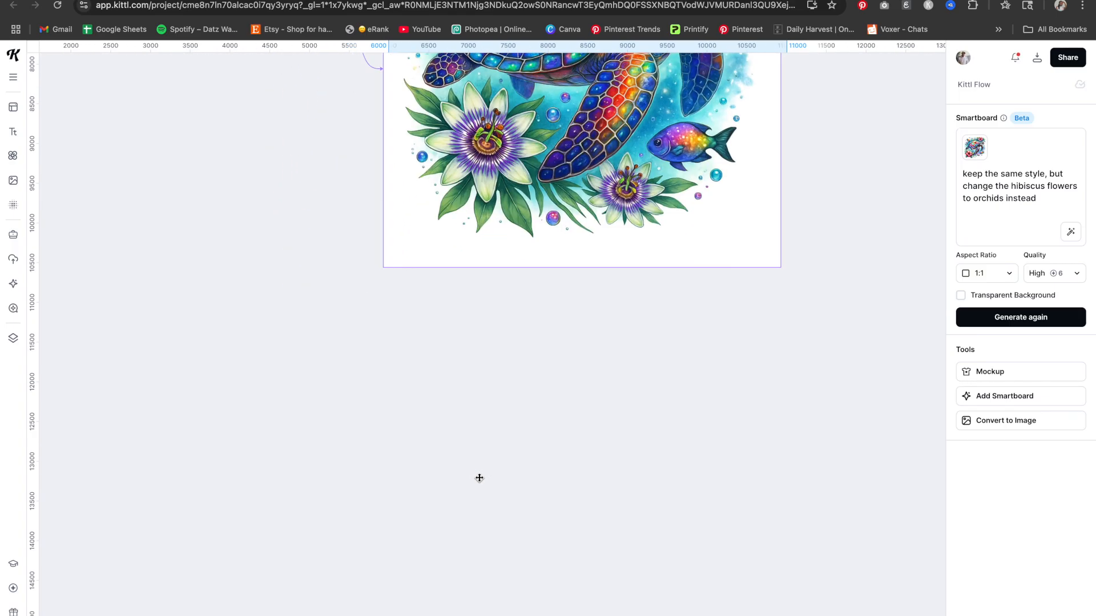
scroll(480, 477, "down", 10)
scroll(480, 478, "left", 5)
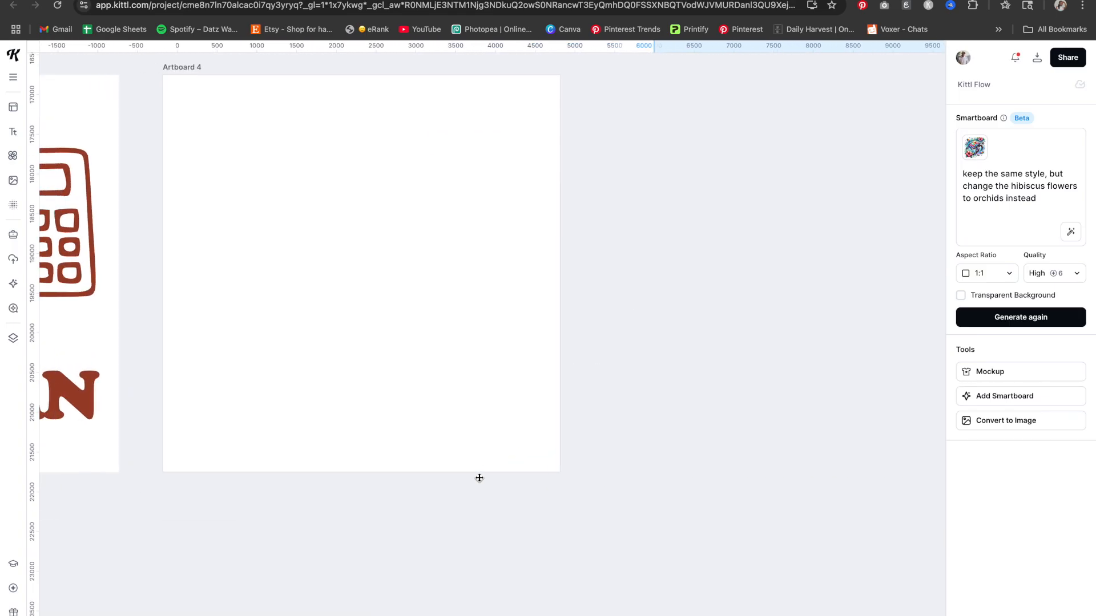
scroll(480, 477, "up", 3)
scroll(472, 474, "left", 4)
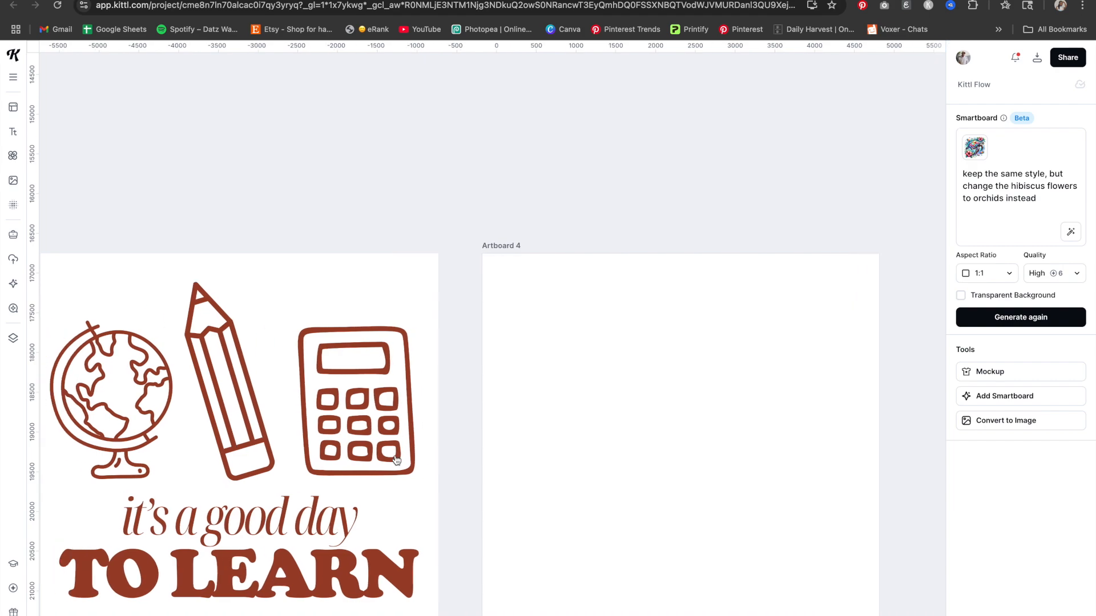
scroll(396, 460, "down", 1)
scroll(396, 460, "left", 1)
left_click(374, 446)
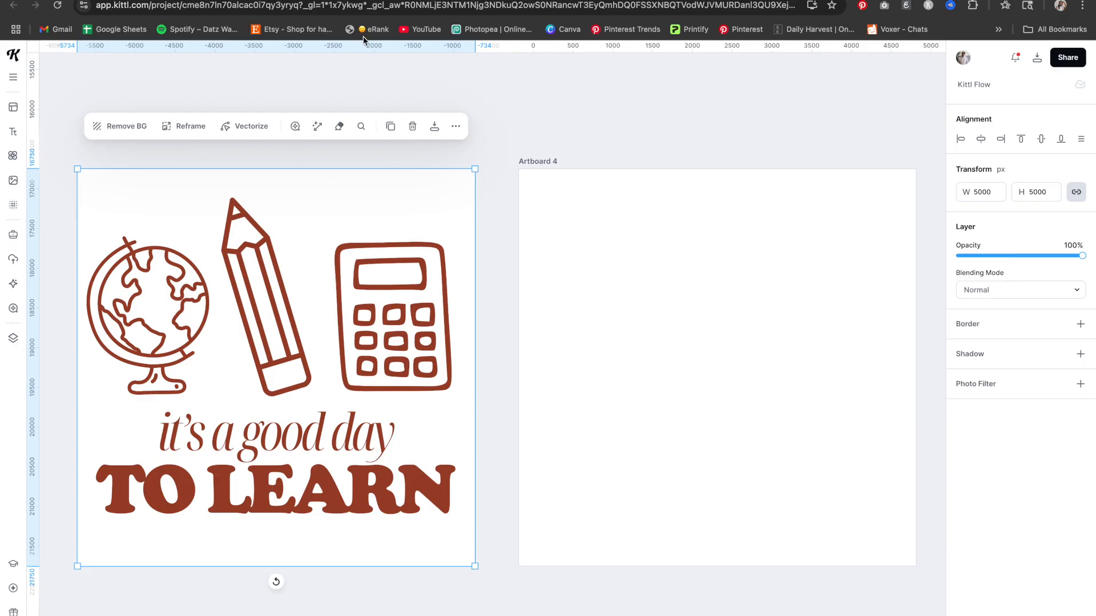
left_click(700, 289)
left_click(631, 129)
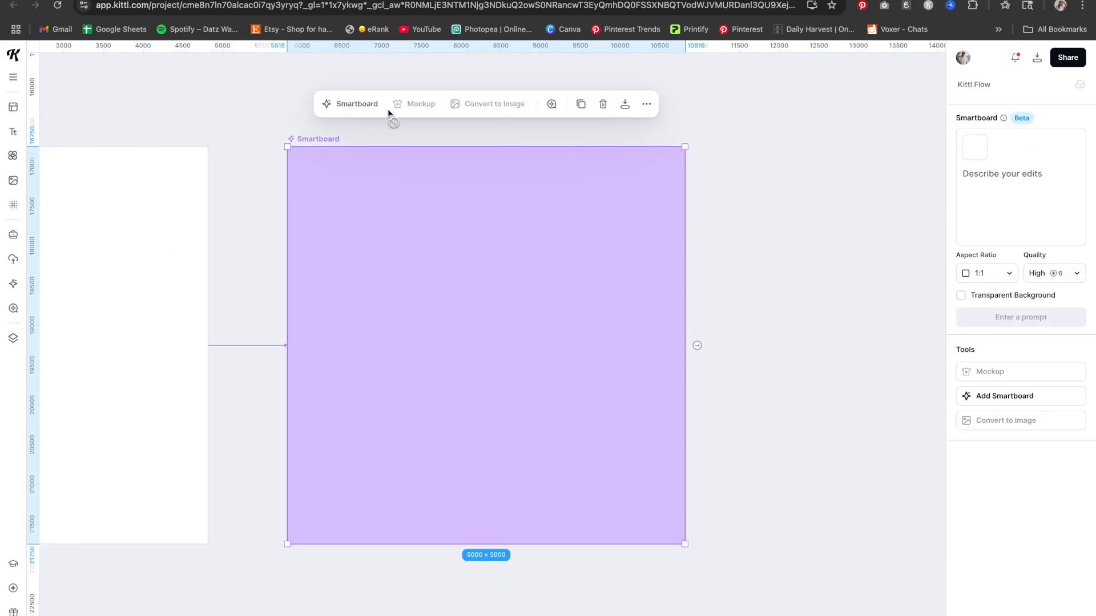
Step: Move the "it's a good day to learn" design onto Artboard 4 so that it feeds the linked Smartboard
left_click(604, 367)
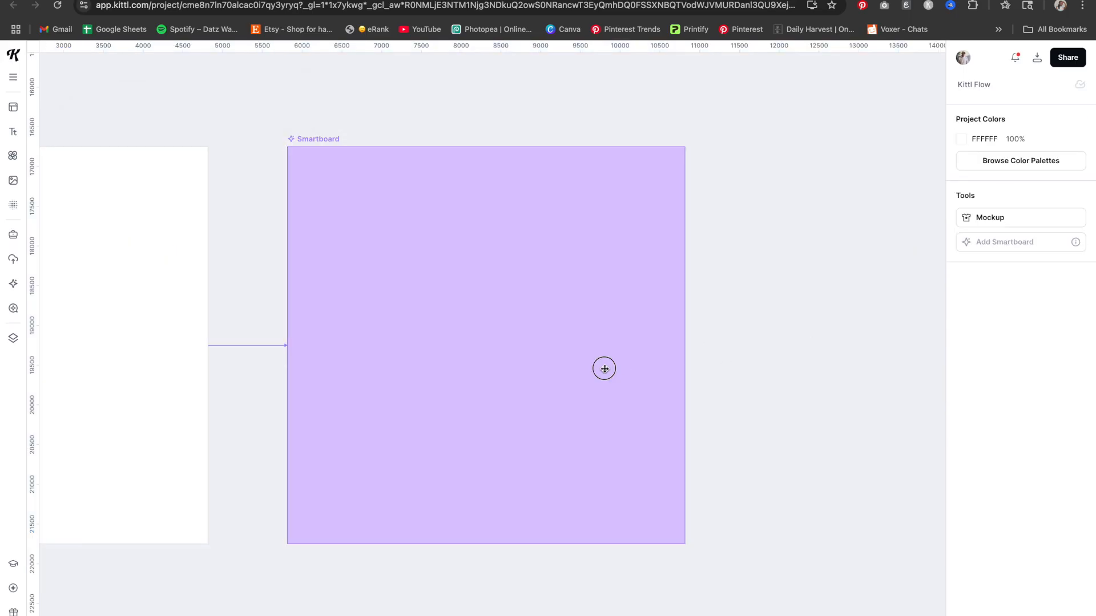
scroll(523, 362, "left", 6)
scroll(524, 361, "left", 3)
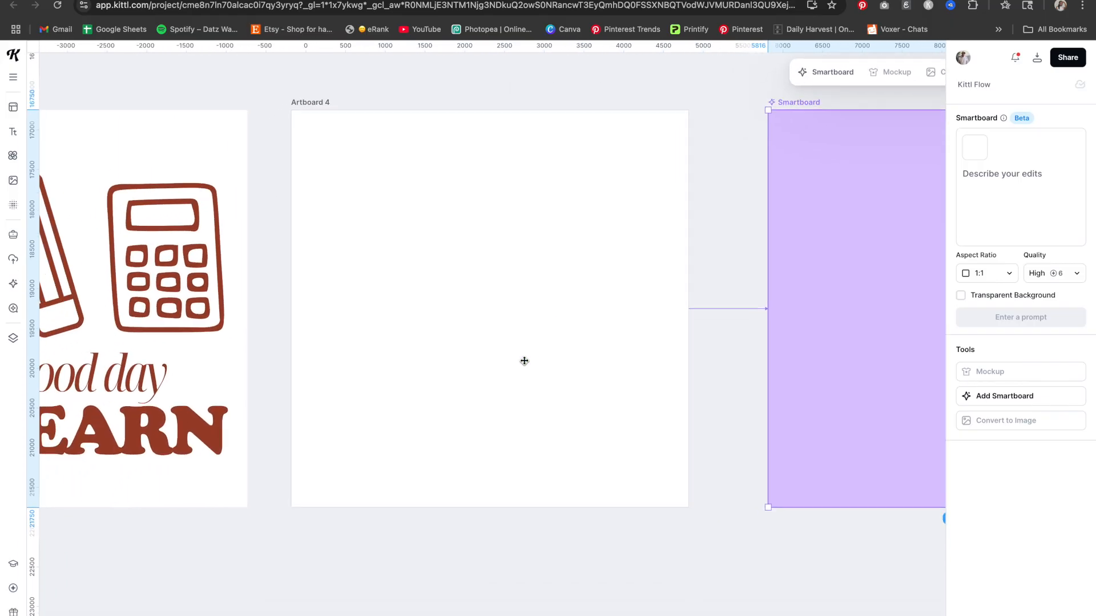
left_click_drag(149, 314, 516, 285)
Step: Paste the prompt for a series of walking mascot characters based on the input objects into Artboard 4's Smartboard and generate it
left_click(868, 222)
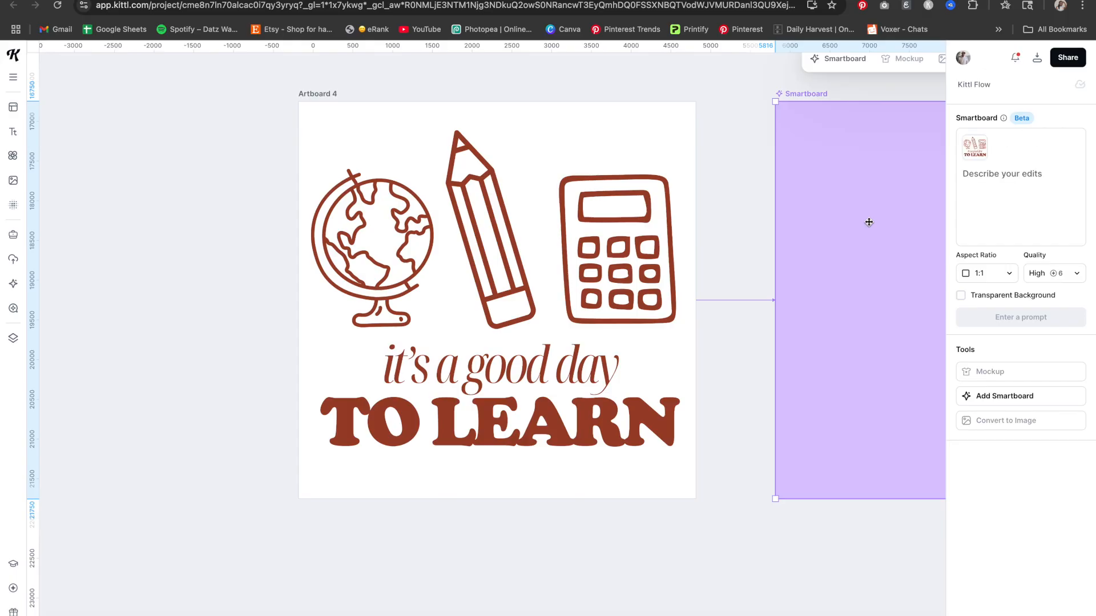
scroll(865, 221, "right", 5)
left_click(1048, 180)
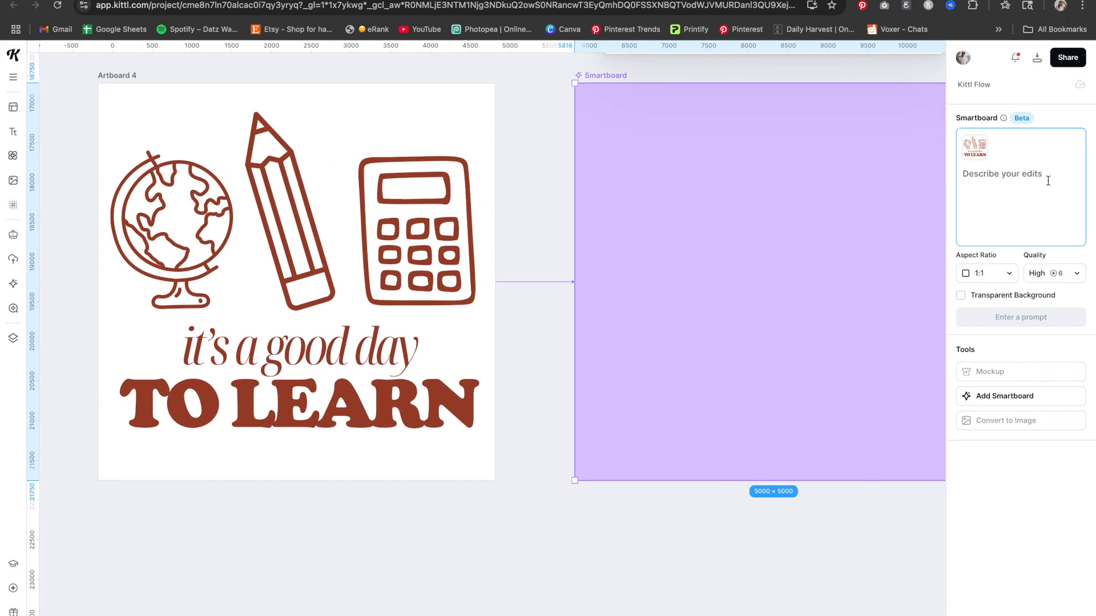
key("ctrl+v")
left_click(1014, 317)
scroll(744, 465, "down", 10)
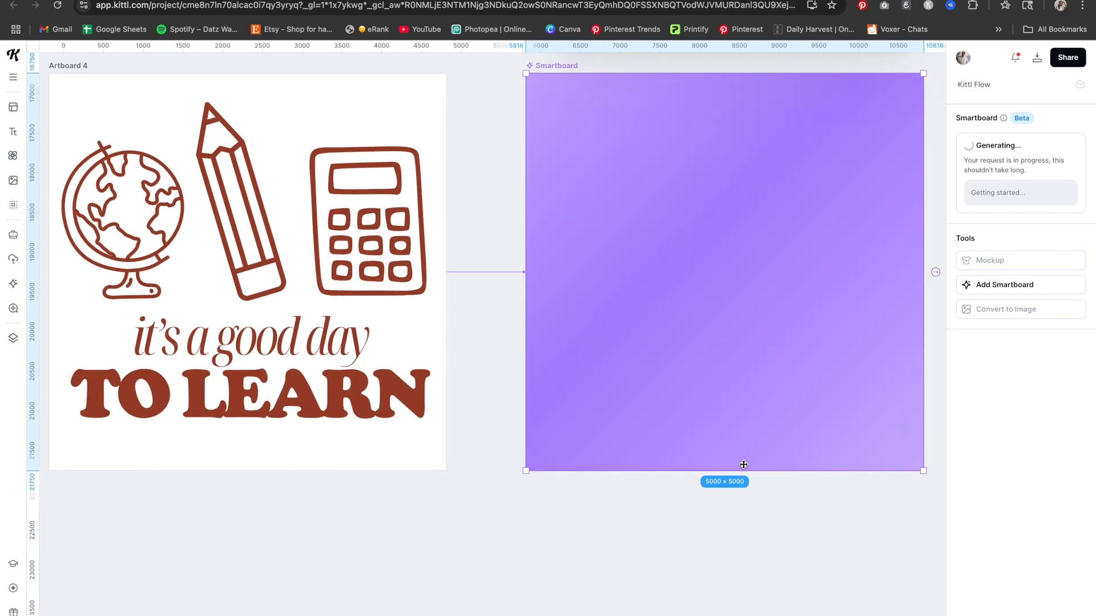
scroll(743, 469, "up", 5)
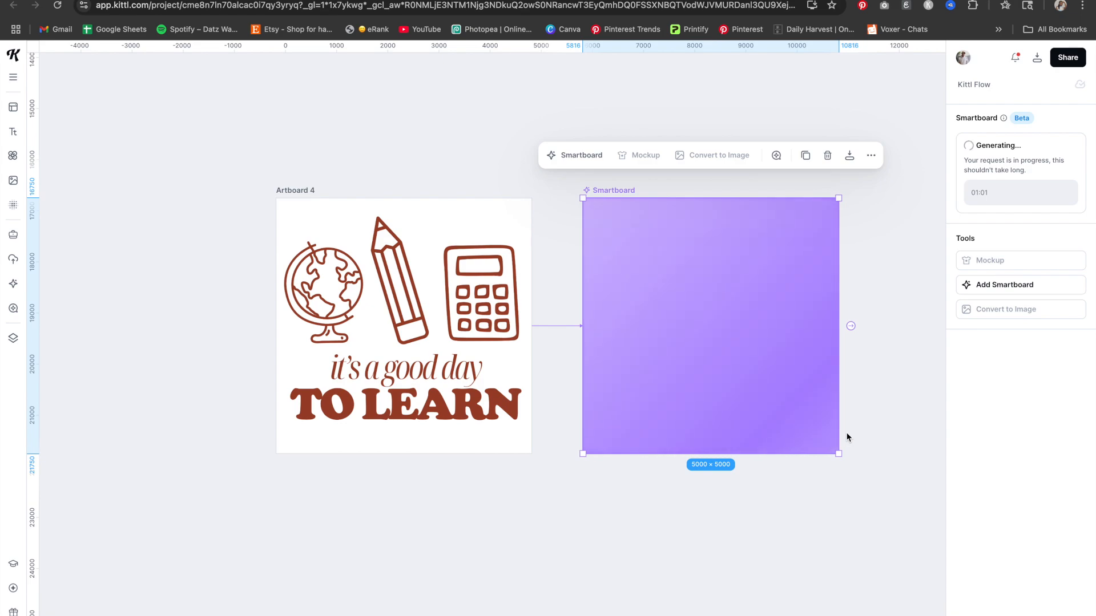
Step: Add a Smartboard linked to the empty Artboard 2 beside the winged teddy bear design
scroll(844, 434, "right", 10)
scroll(847, 437, "up", 3)
scroll(846, 433, "right", 20)
scroll(847, 433, "up", 12)
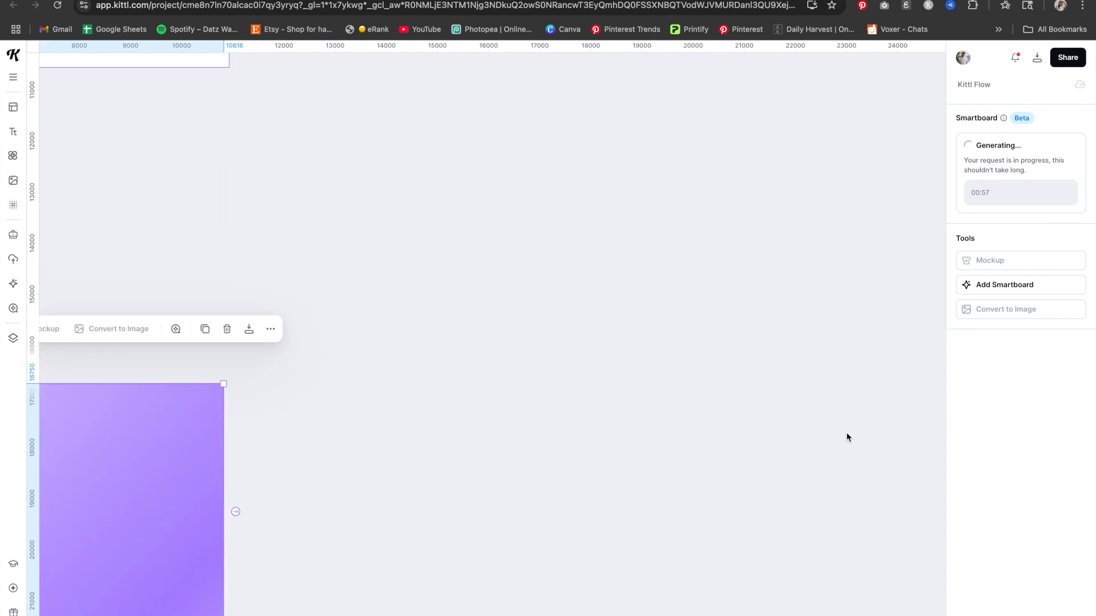
left_click(713, 389)
scroll(712, 389, "right", 3)
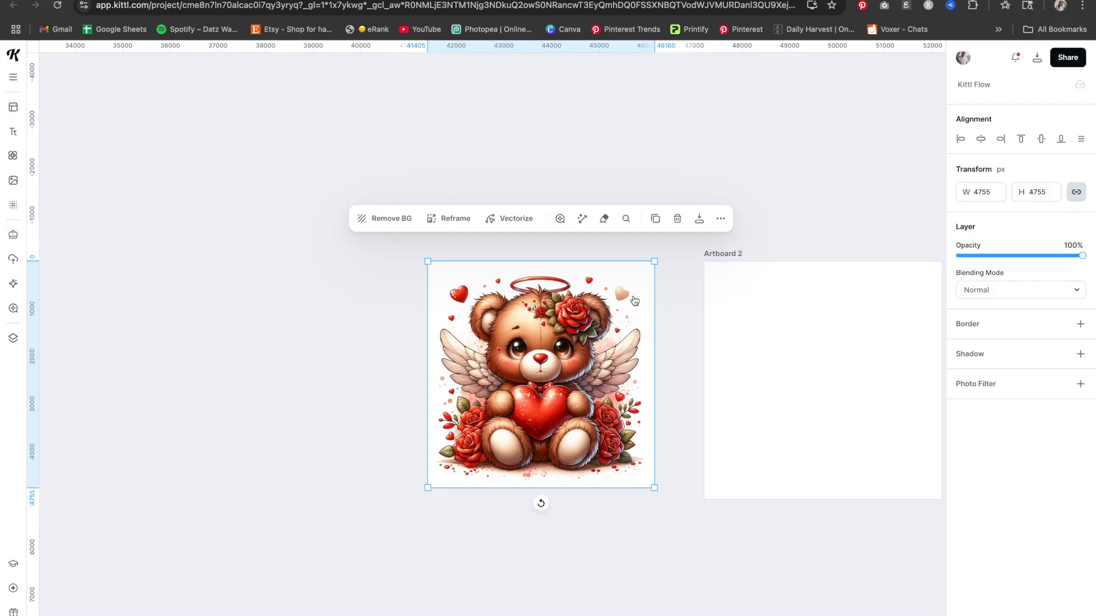
left_click(812, 348)
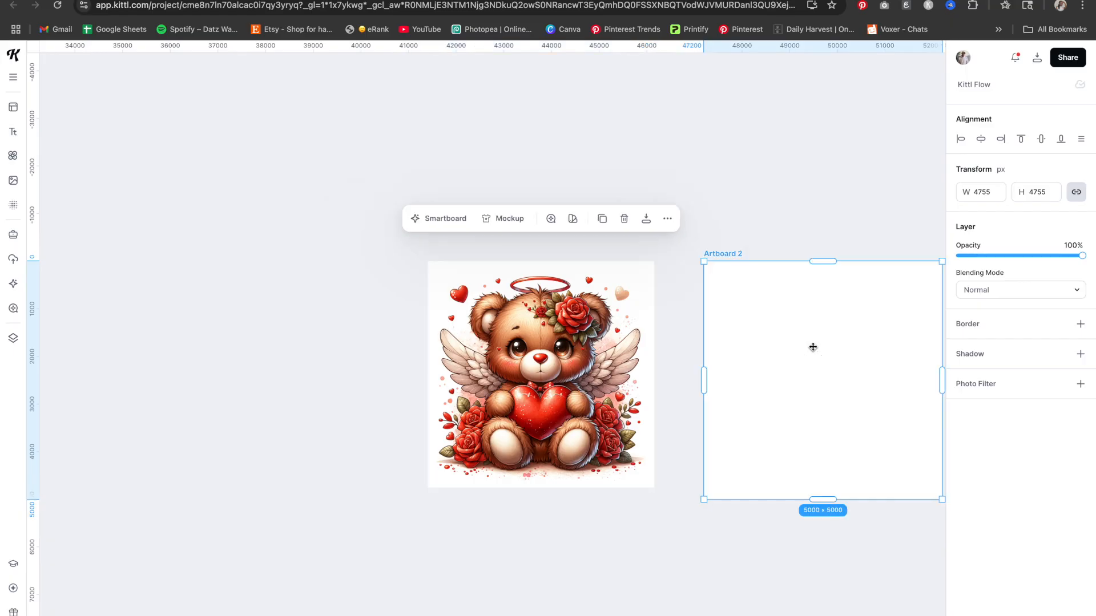
scroll(812, 347, "right", 2)
scroll(812, 347, "down", 1)
scroll(812, 347, "right", 3)
scroll(812, 346, "down", 1)
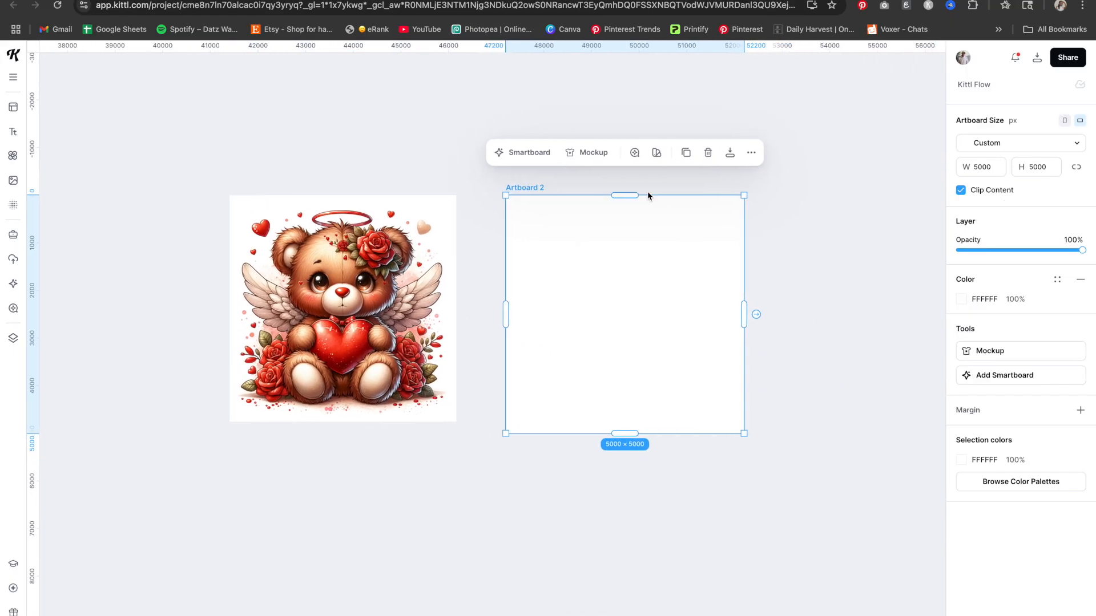
left_click(539, 154)
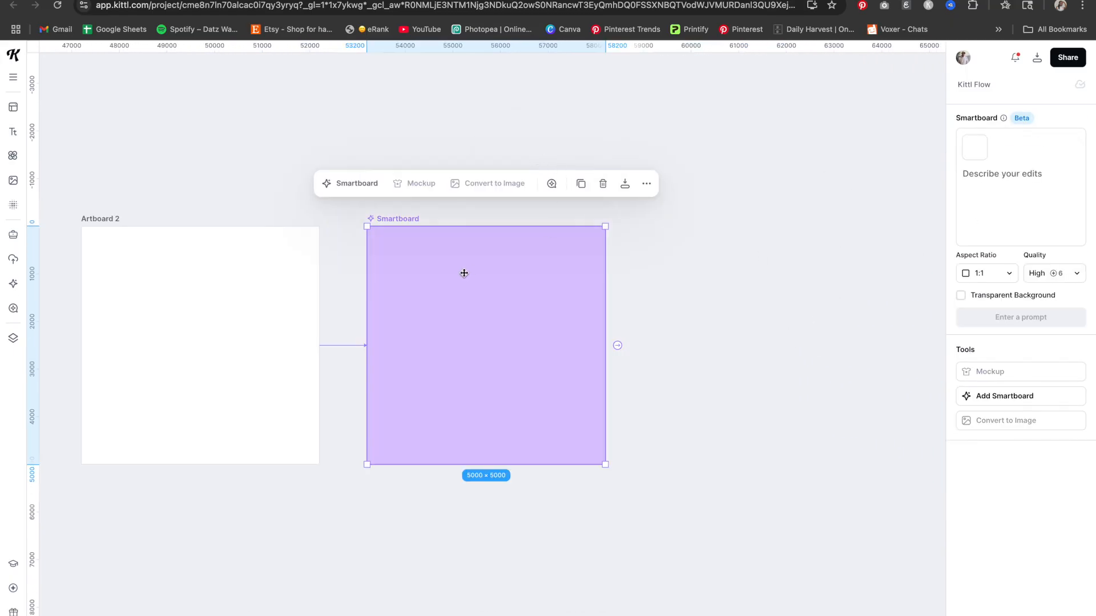
Step: Add a second Smartboard linked to Artboard 2
scroll(541, 211, "left", 4)
scroll(540, 211, "up", 1)
scroll(540, 212, "right", 3)
left_click(257, 251)
left_click(163, 154)
left_click(332, 344)
key("Delete")
scroll(462, 356, "up", 4)
left_click(228, 240)
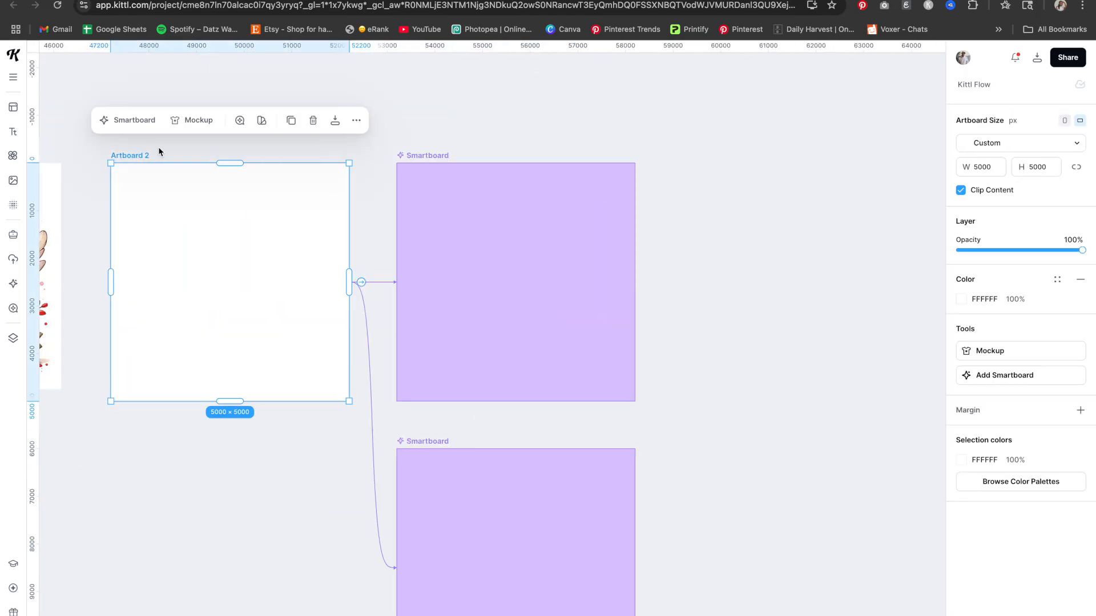
Step: Add a third Smartboard linked to Artboard 2 and arrange the extra Smartboards above and below the first one
left_click(142, 122)
left_click_drag(484, 519, 484, 125)
scroll(492, 228, "down", 6)
left_click_drag(540, 479, 545, 179)
Step: Move the winged teddy bear image onto Artboard 2
scroll(545, 179, "up", 4)
scroll(545, 178, "left", 3)
left_click_drag(186, 275, 467, 280)
left_click(865, 177)
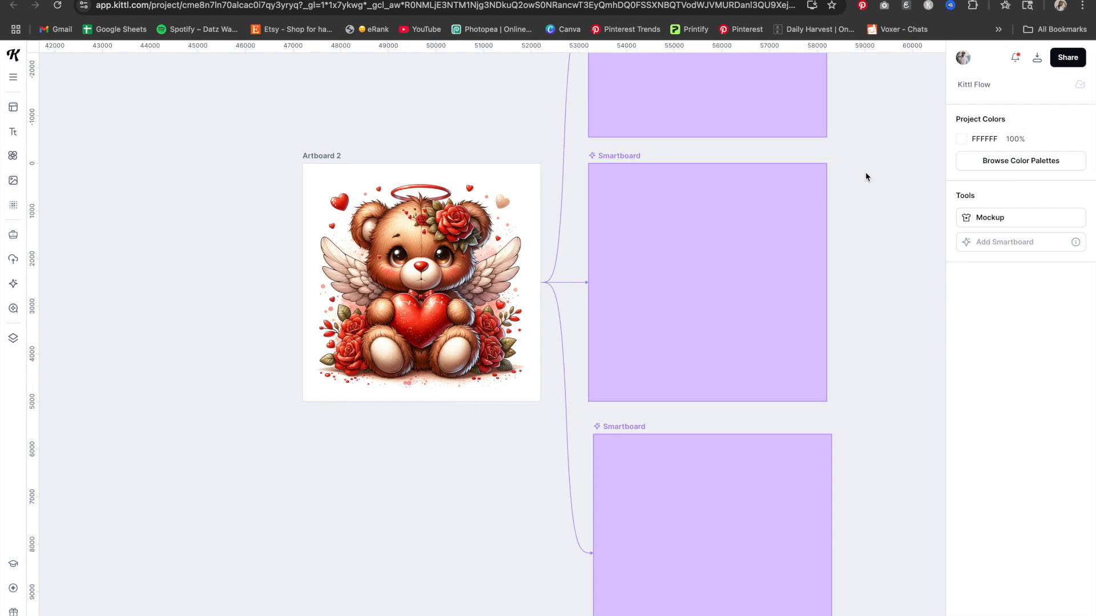
Step: Prompt the middle Smartboard with "keep the same style , but change the theme to halloween" and generate it
scroll(865, 177, "right", 3)
left_click(521, 302)
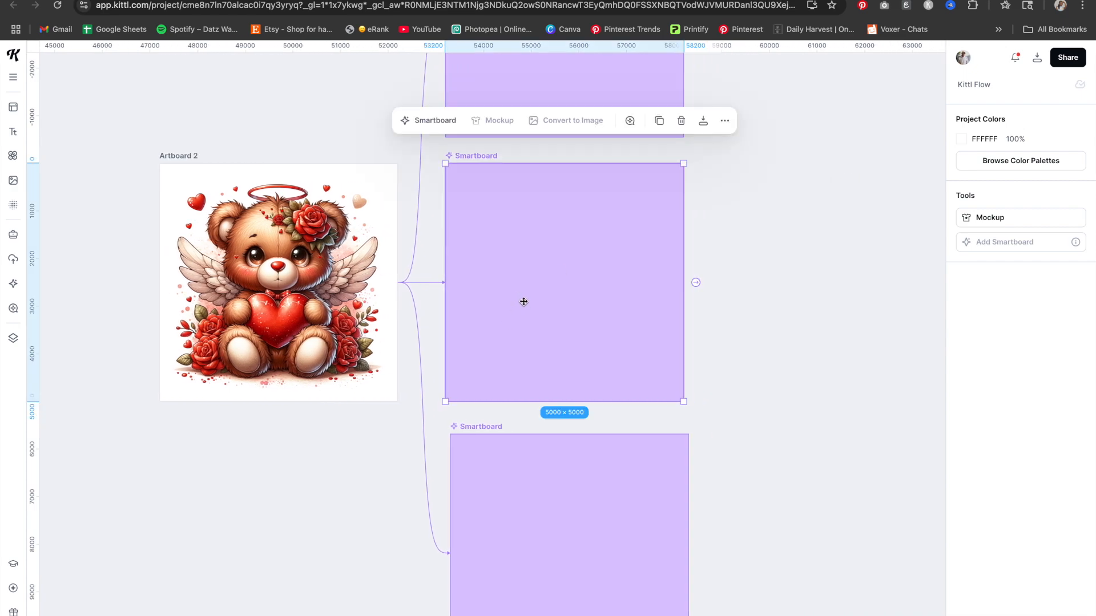
left_click(1044, 178)
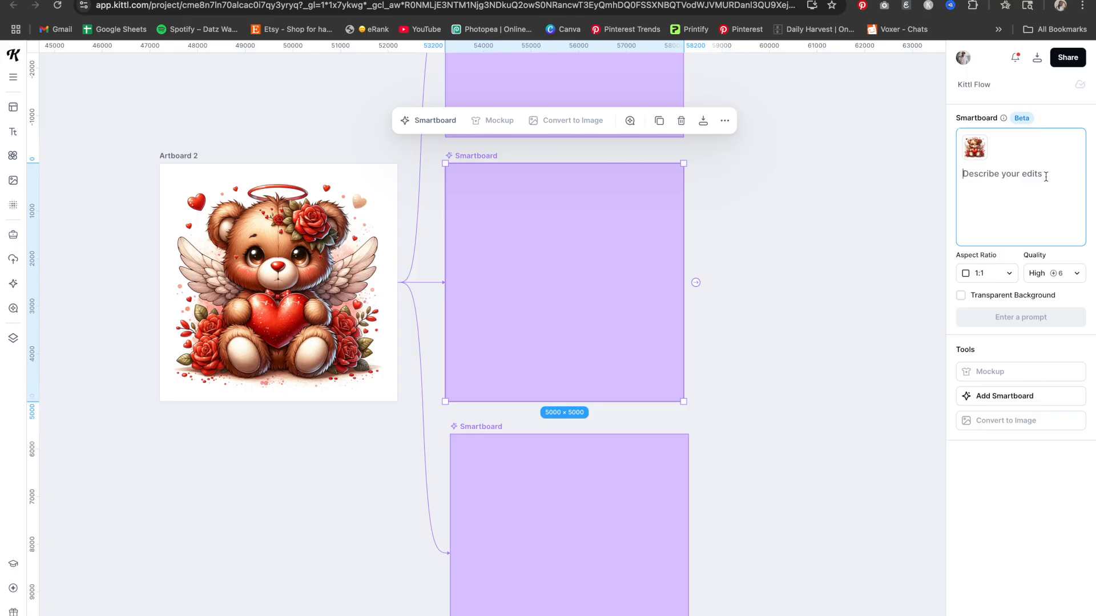
type("keep the sa")
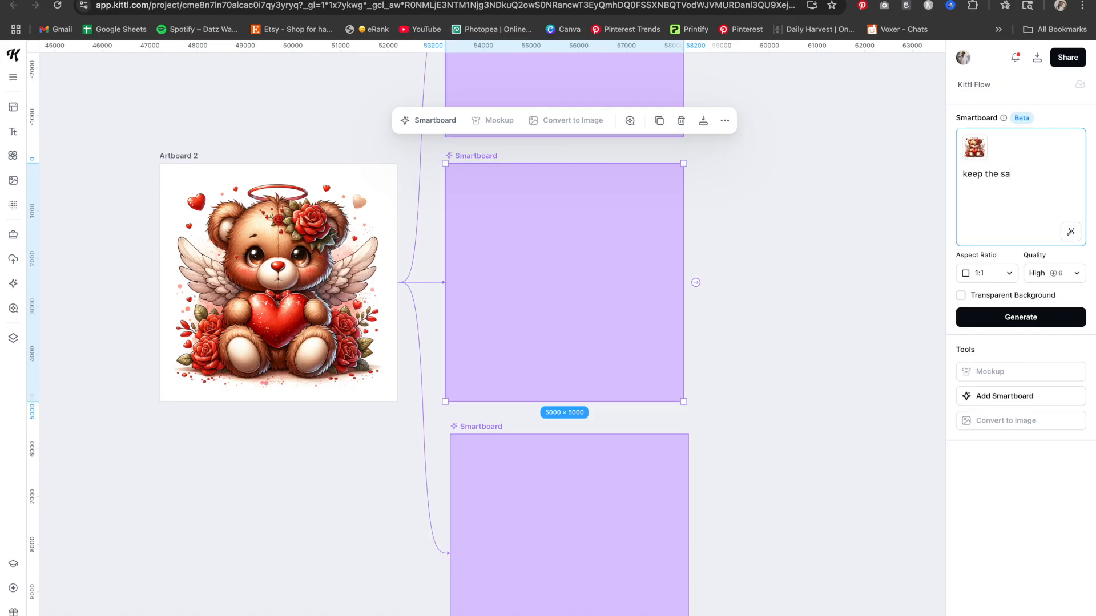
type("me style , but change the theme")
key("BackSpace")
type("me to halloween")
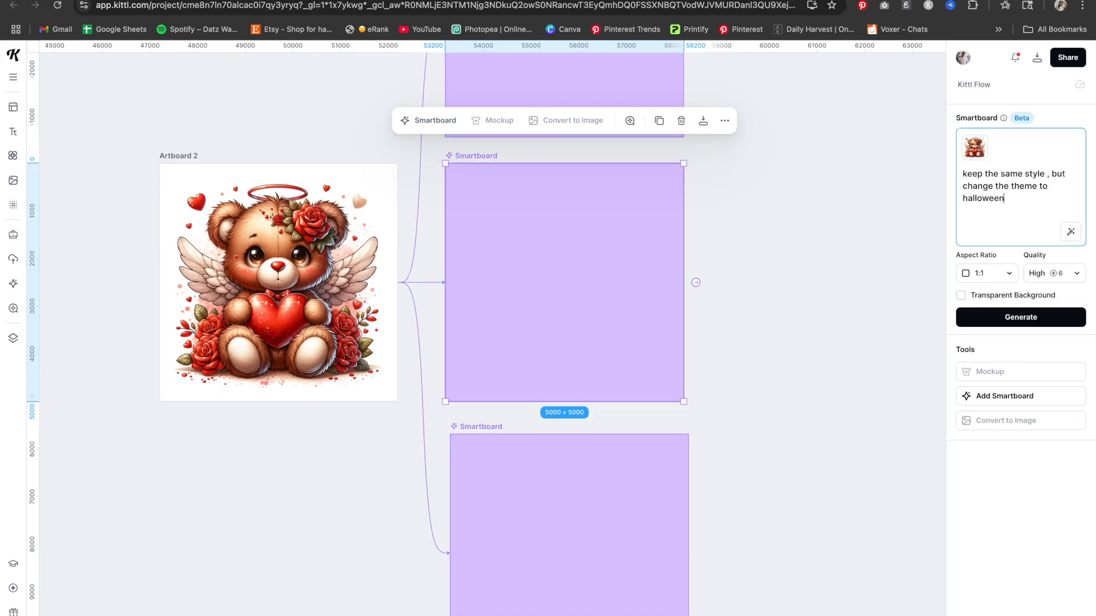
key("Return")
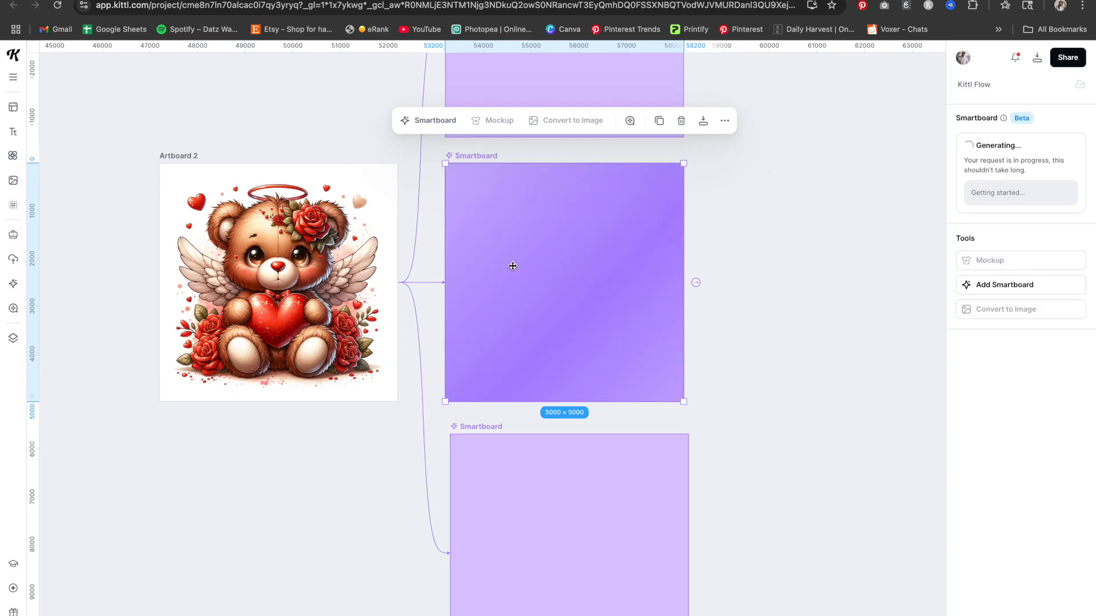
Step: Prompt the upper Smartboard with "keep the same style, but change the theme to fall instead", copy that prompt, and generate the image
scroll(557, 146, "up", 3)
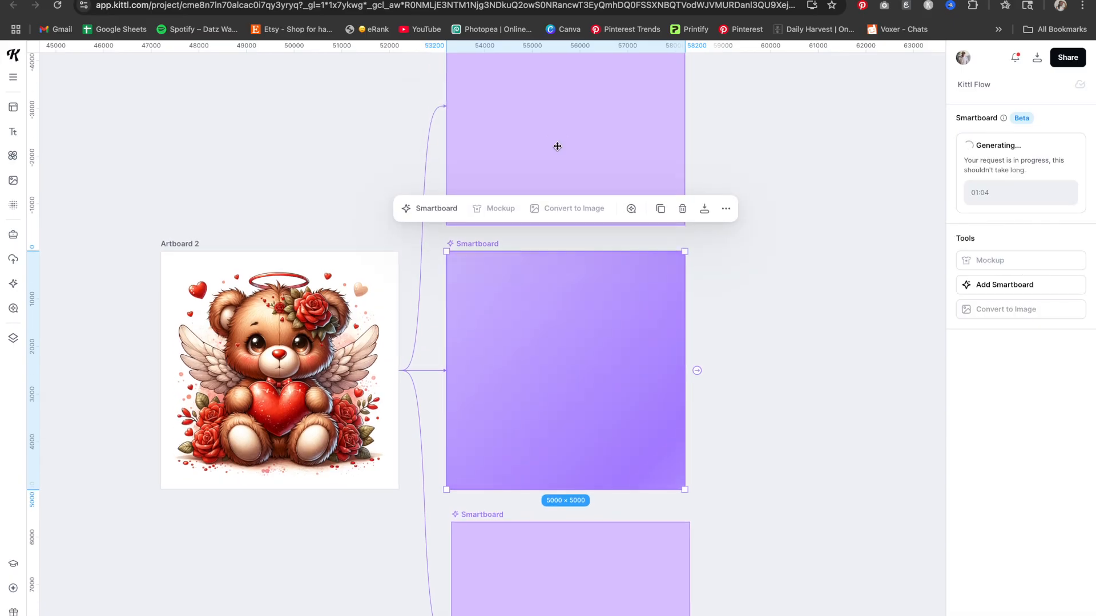
left_click(557, 147)
left_click(644, 343)
left_click(643, 86)
left_click(965, 181)
type("keep the same style")
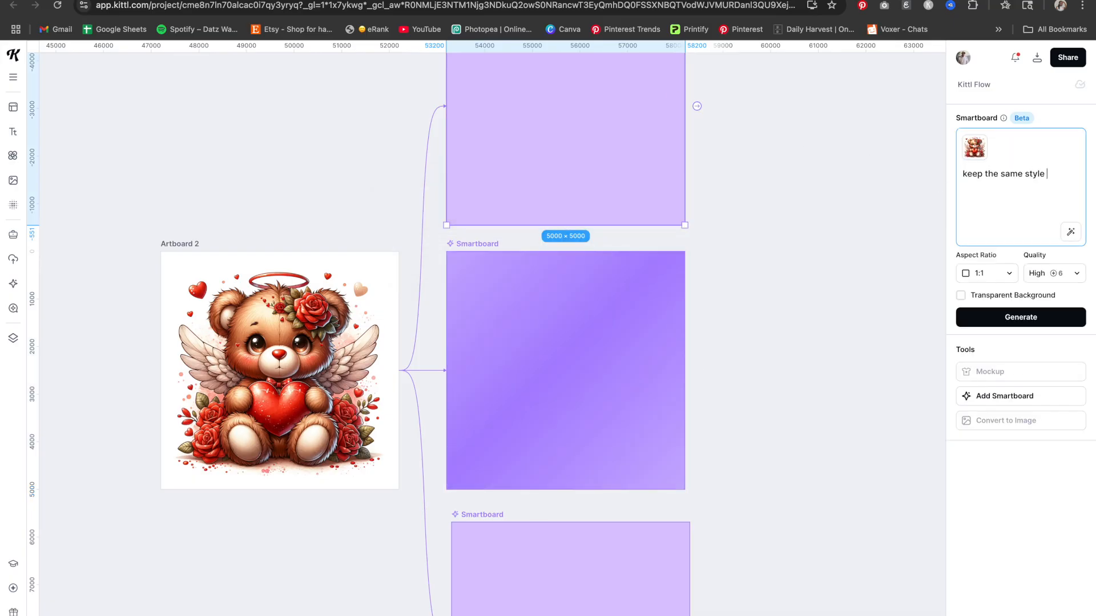
type(", but change the theme to fall instead")
key("super+a")
key("super+c")
Step: Paste the copied prompt into the lower Smartboard, change its theme to Christmas, and generate the image
scroll(779, 169, "down", 2)
left_click(533, 502)
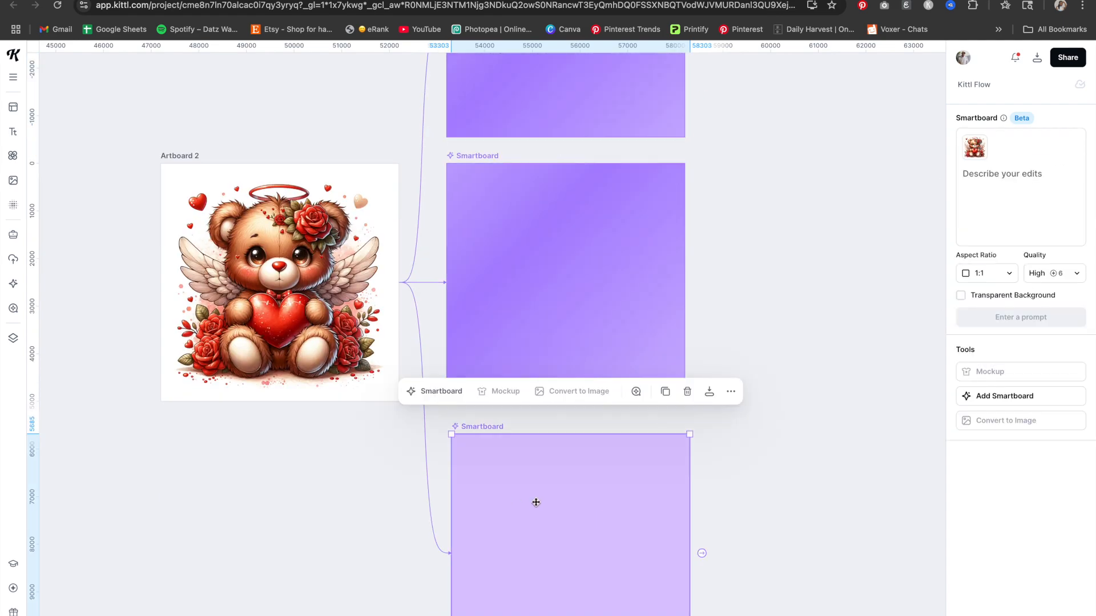
scroll(574, 468, "down", 4)
left_click(971, 178)
key("super+v")
double_click(1055, 186)
type("Christmas")
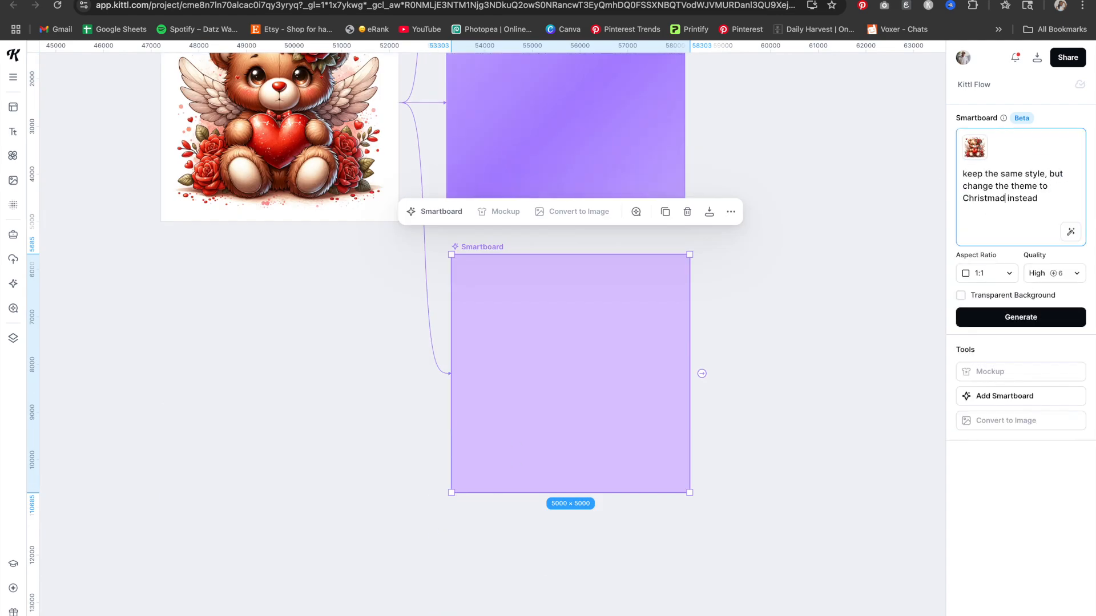
left_click(1032, 316)
Step: Examine the generated walking mascot design on the Smartboard and compare it with the original on Artboard 4
scroll(300, 365, "left", 1)
scroll(302, 371, "up", 4)
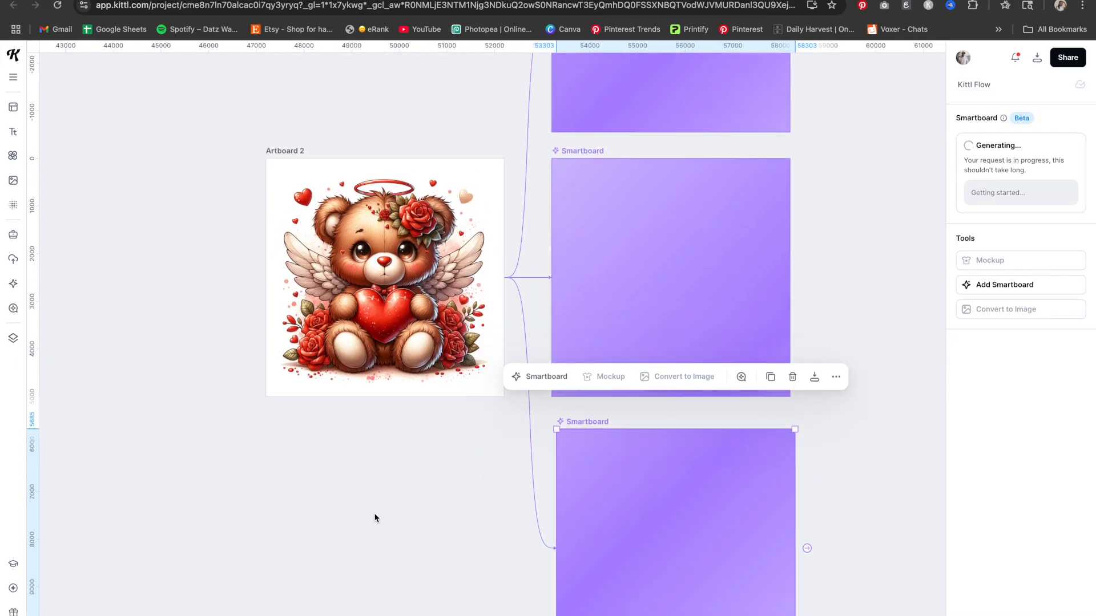
key("super+minus")
key("super+minus")
scroll(306, 457, "left", 5)
scroll(317, 451, "down", 2)
scroll(340, 445, "left", 7)
scroll(340, 445, "down", 2)
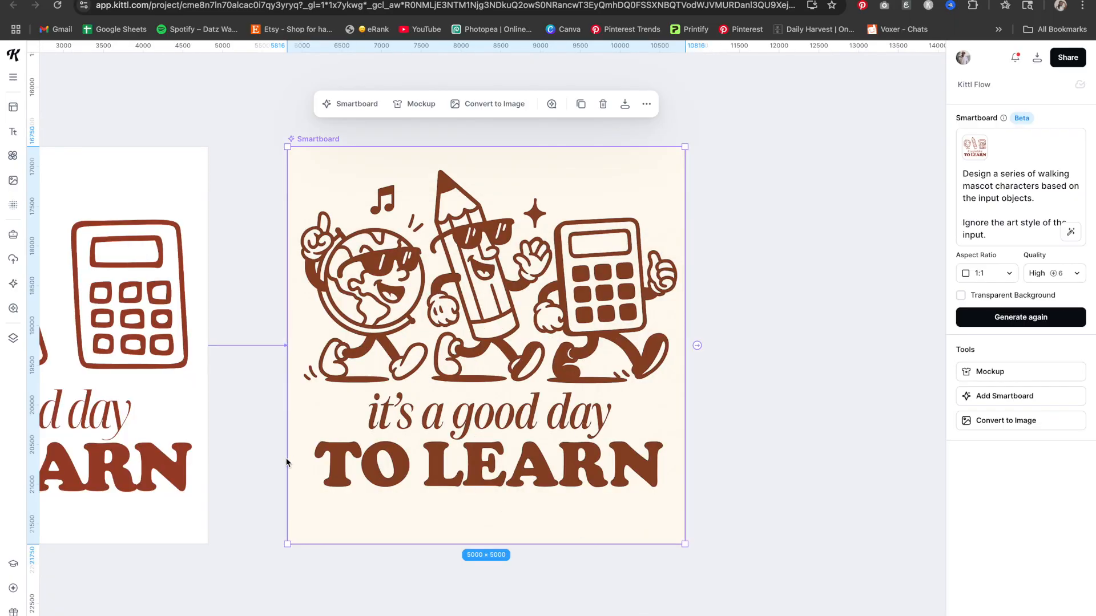
scroll(287, 462, "left", 5)
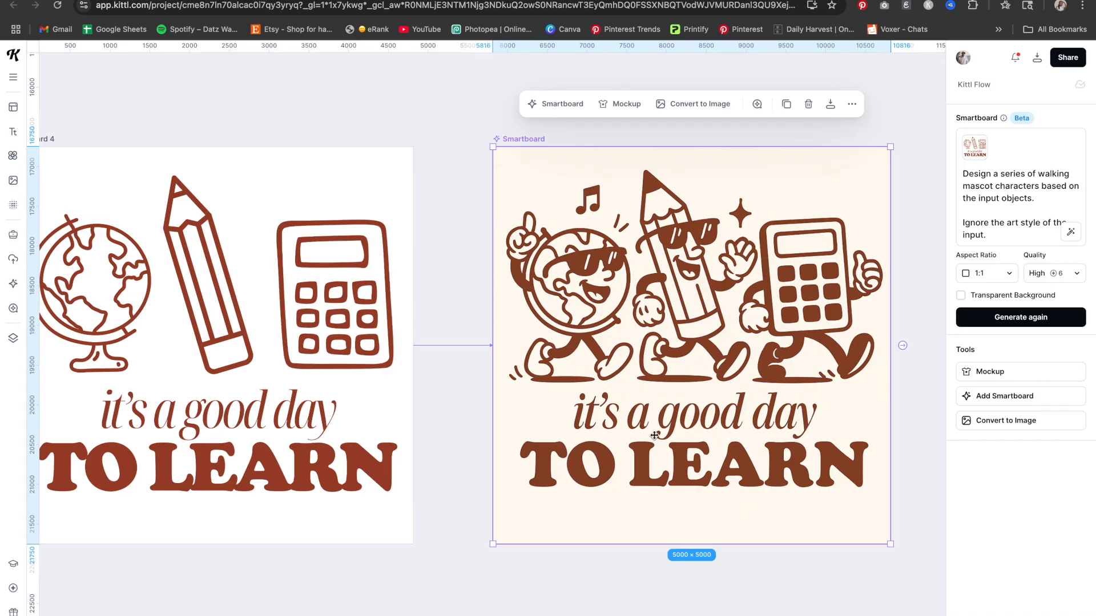
scroll(655, 436, "right", 5)
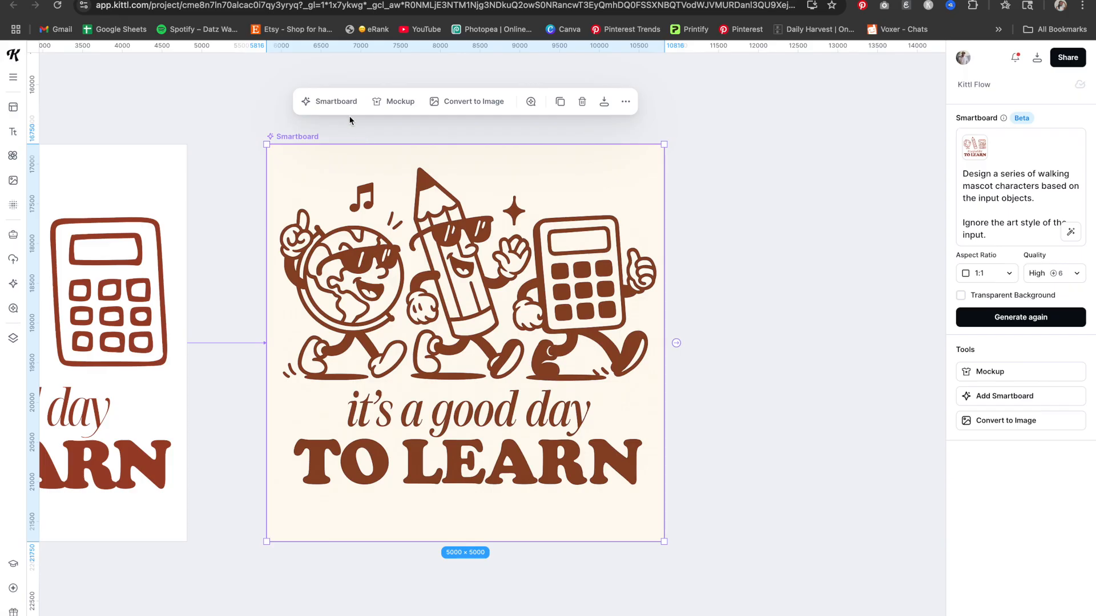
Step: Add a Smartboard linked to the mascot design with the prompt "Create another design based on the style and layout. Theme: Summer"
left_click(340, 102)
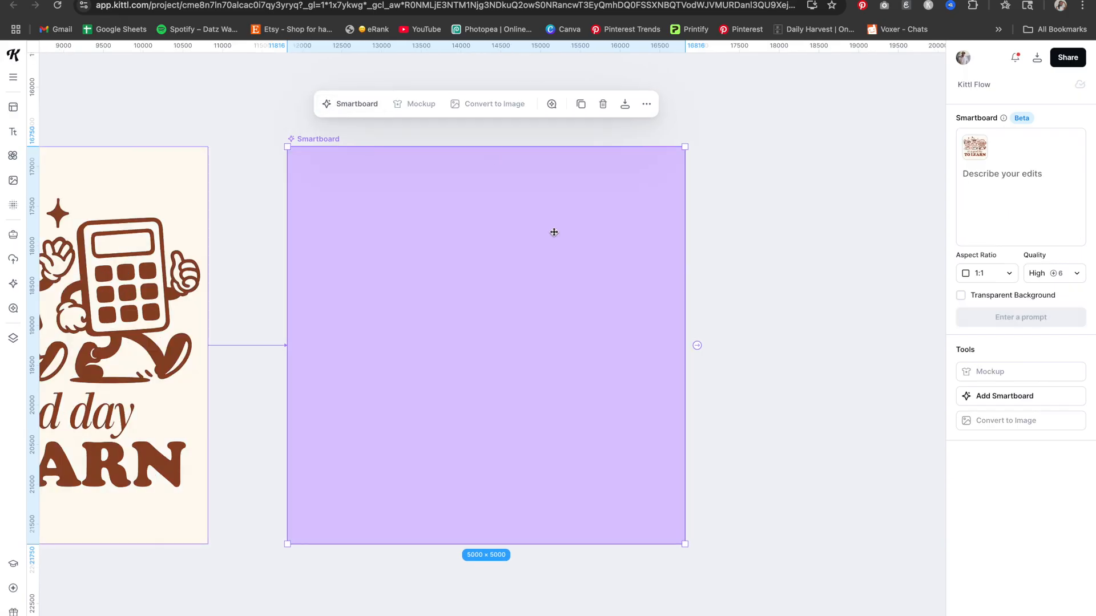
left_click(997, 176)
type("Create another design based on the style and layout.  Theme: Summer")
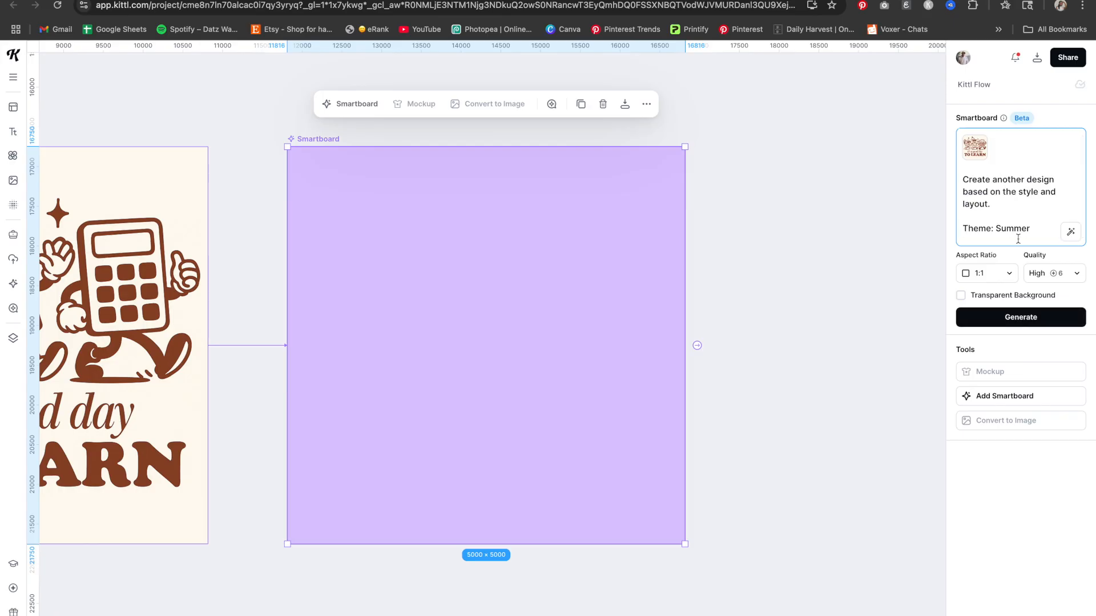
Step: Change the prompt's theme to fall, generate the new Smartboard, and bring its result into view
double_click(1007, 228)
key("BackSpace")
left_click(1021, 317)
scroll(788, 430, "down", 5)
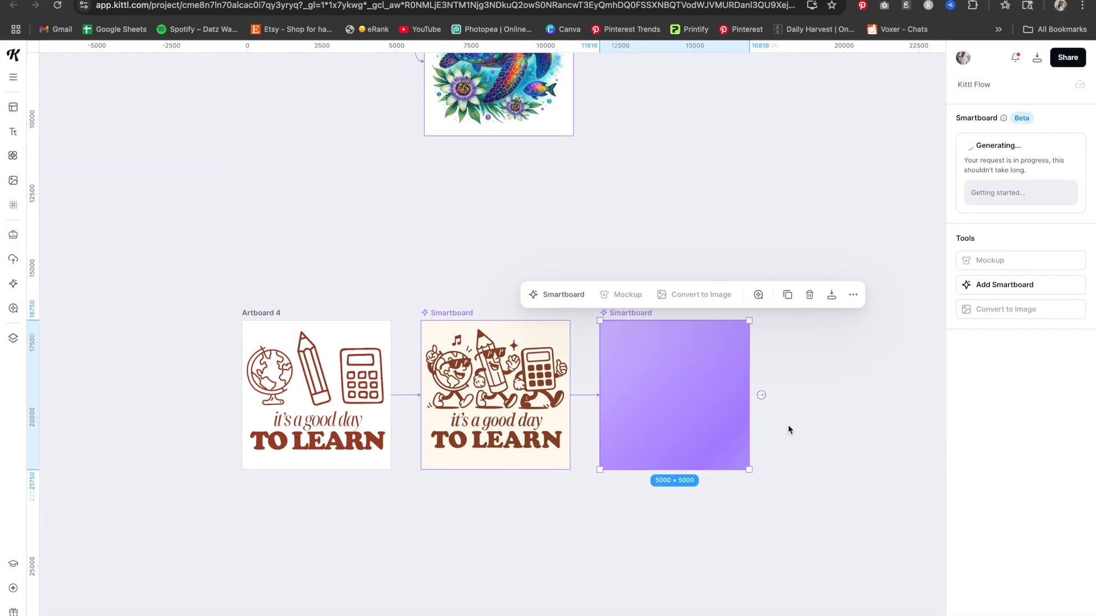
scroll(788, 430, "up", 8)
scroll(650, 506, "down", 3)
scroll(649, 506, "right", 5)
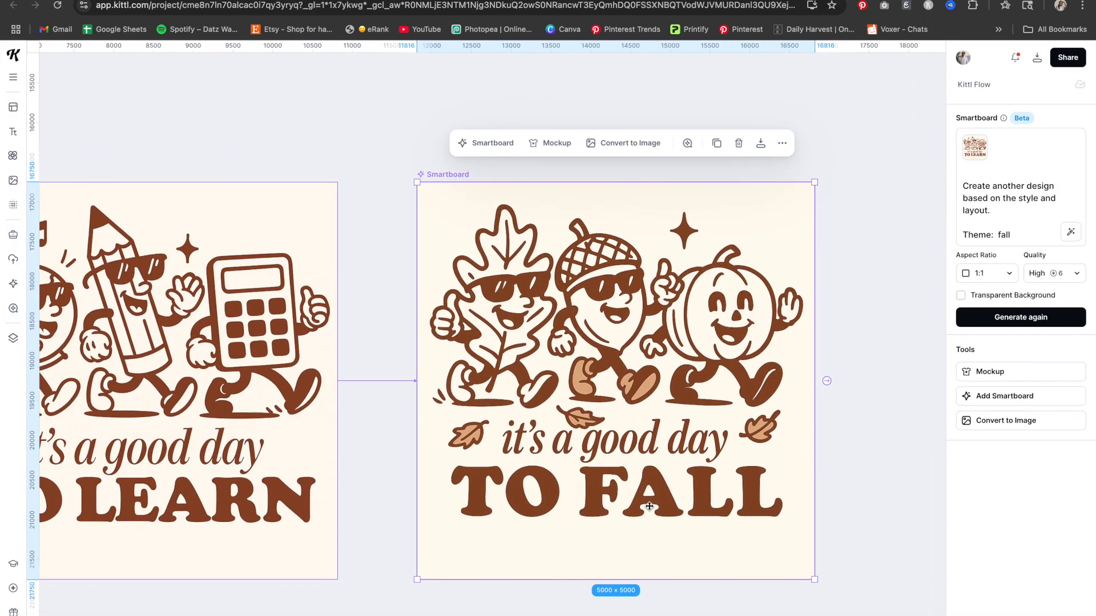
Step: Examine the fall mascot design and the fall, Halloween and Christmas teddy bear Smartboards
scroll(629, 496, "left", 3)
scroll(655, 459, "right", 5)
scroll(656, 459, "left", 1)
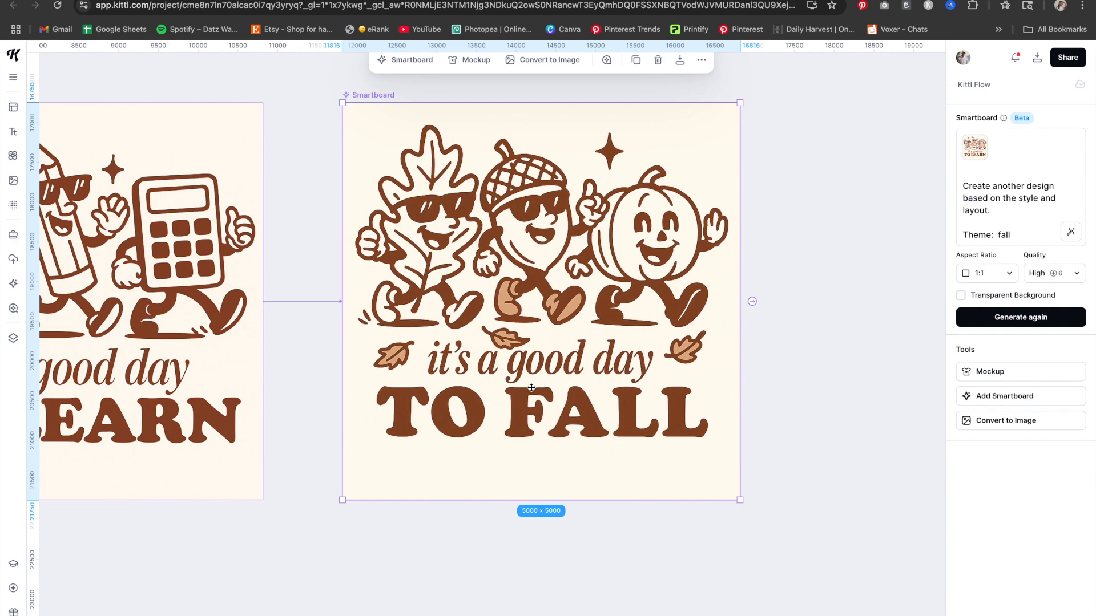
scroll(543, 387, "right", 10)
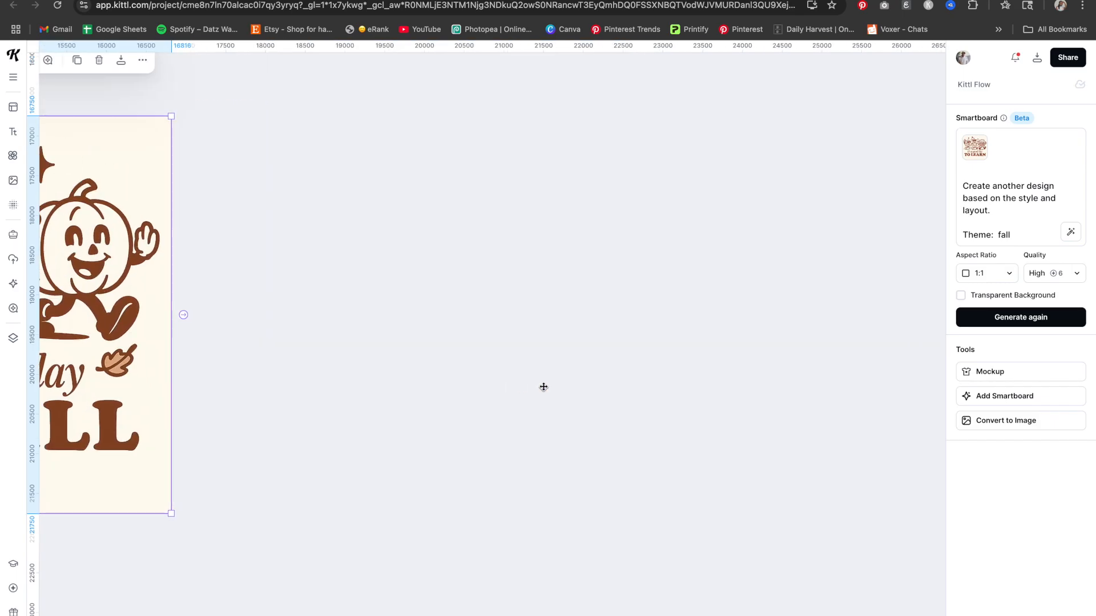
scroll(543, 387, "up", 10)
scroll(544, 387, "right", 8)
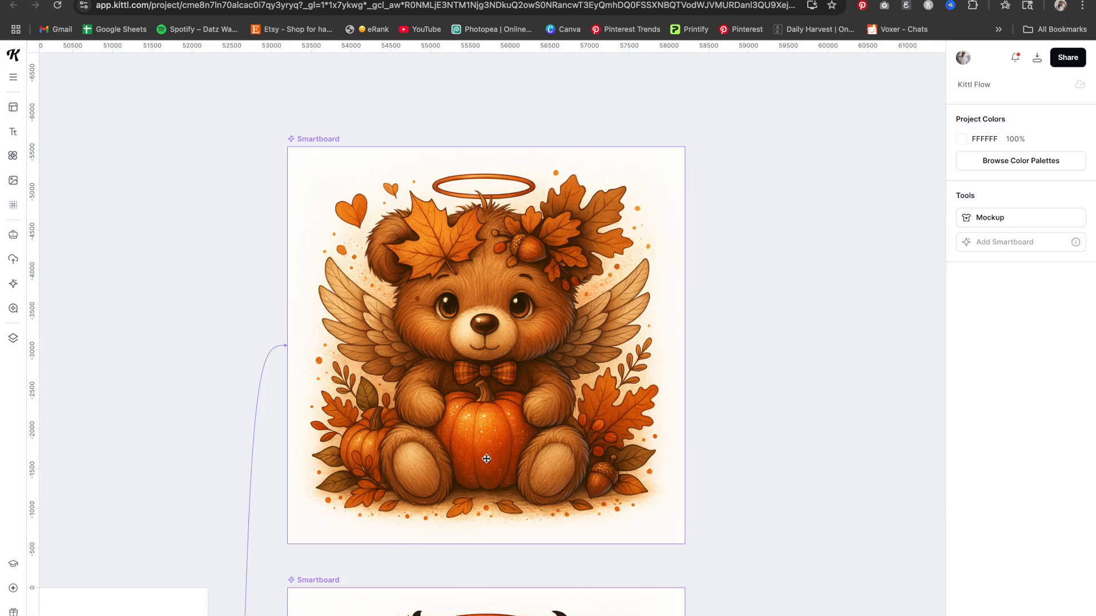
scroll(486, 459, "down", 3)
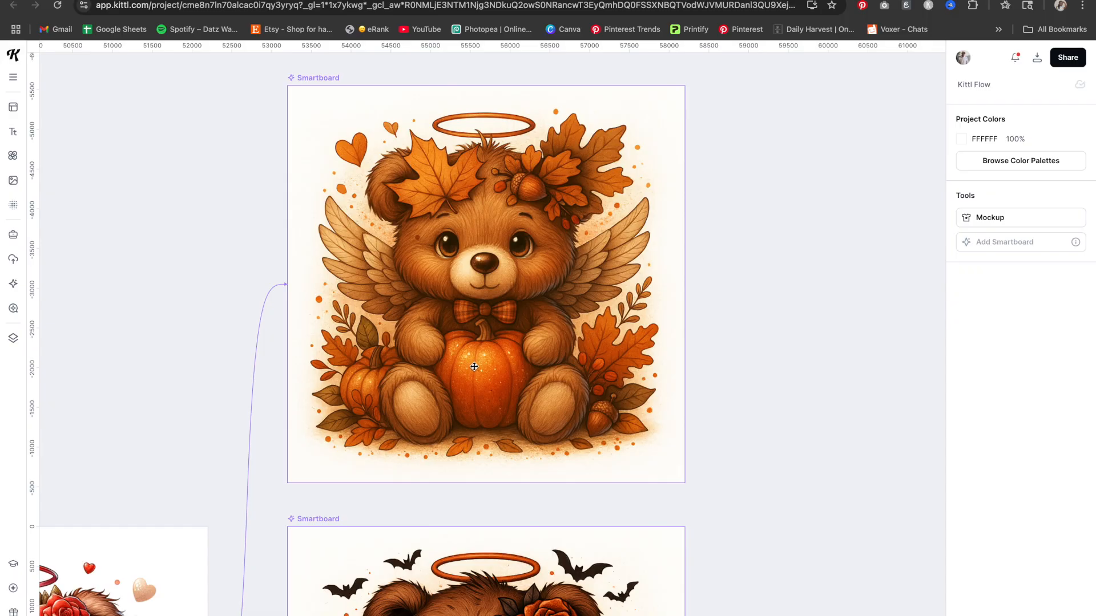
scroll(503, 386, "down", 2)
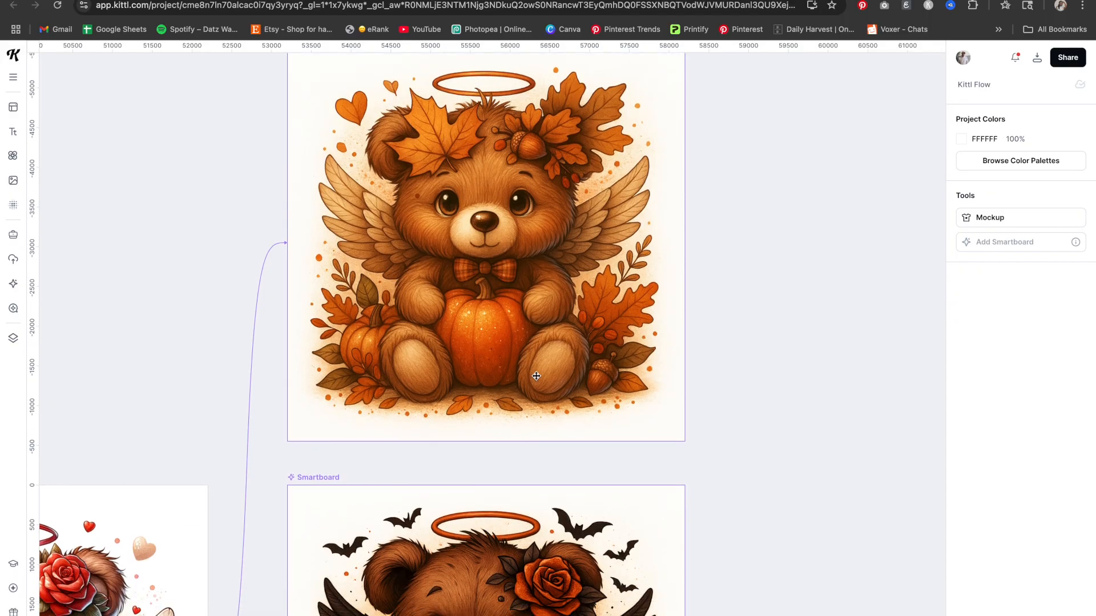
scroll(536, 376, "down", 15)
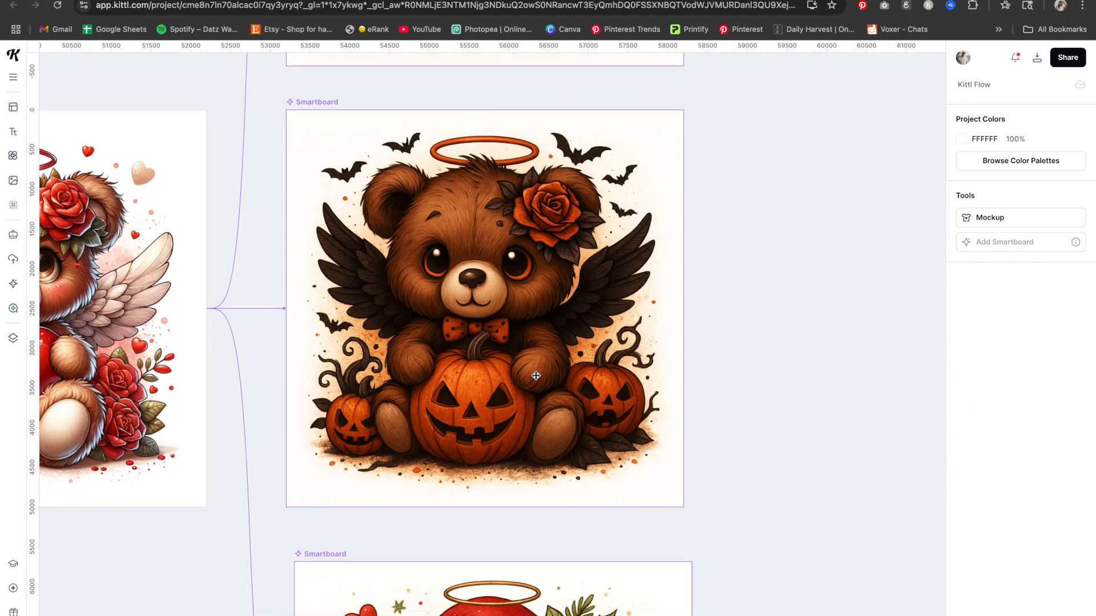
scroll(536, 376, "down", 1)
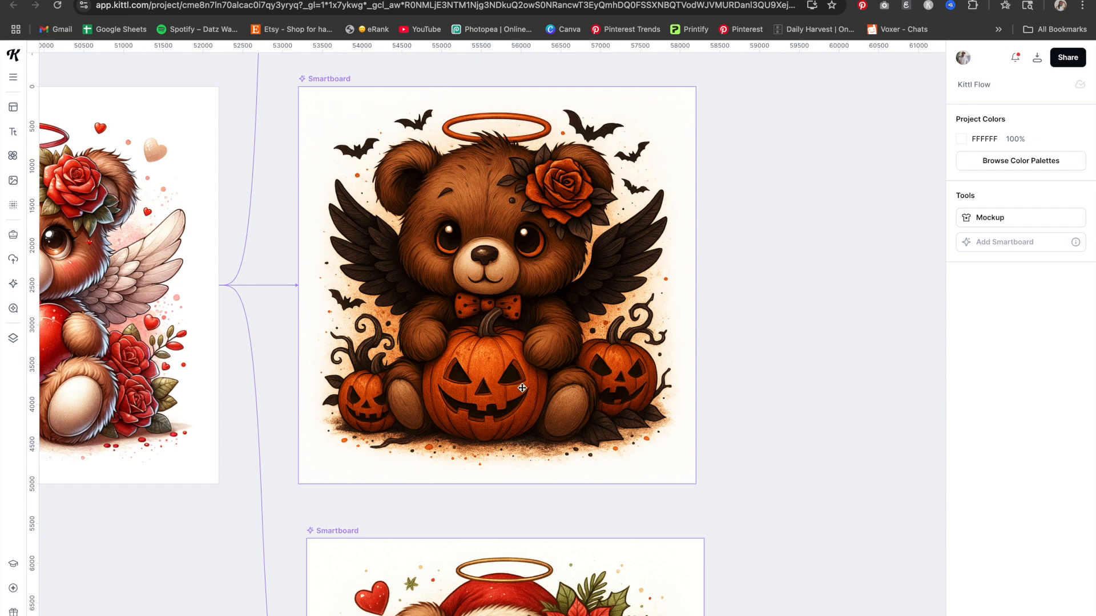
scroll(448, 394, "down", 5)
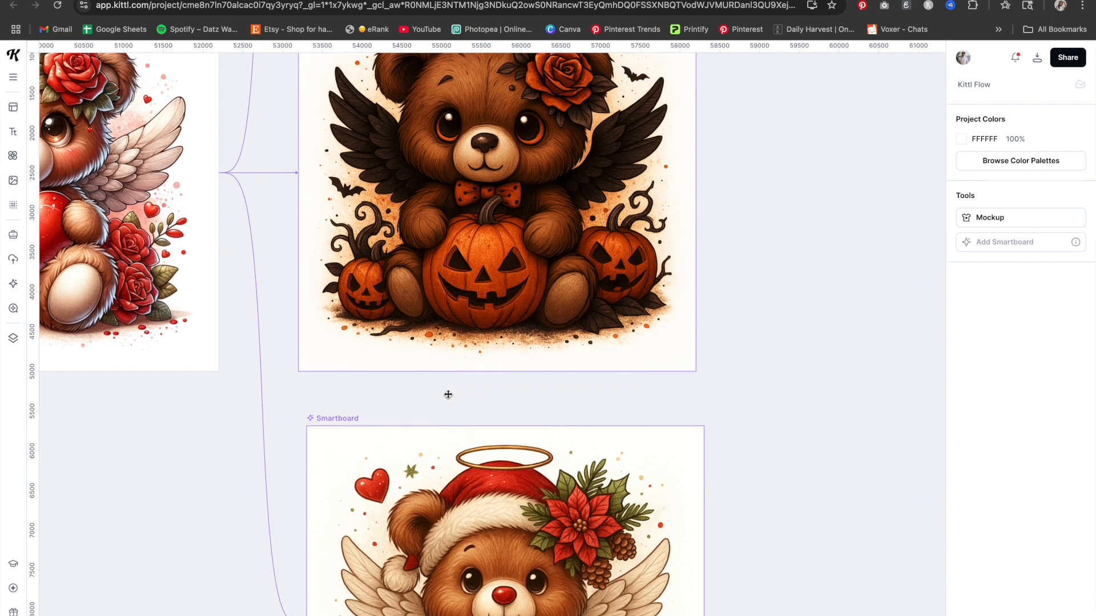
scroll(448, 394, "down", 5)
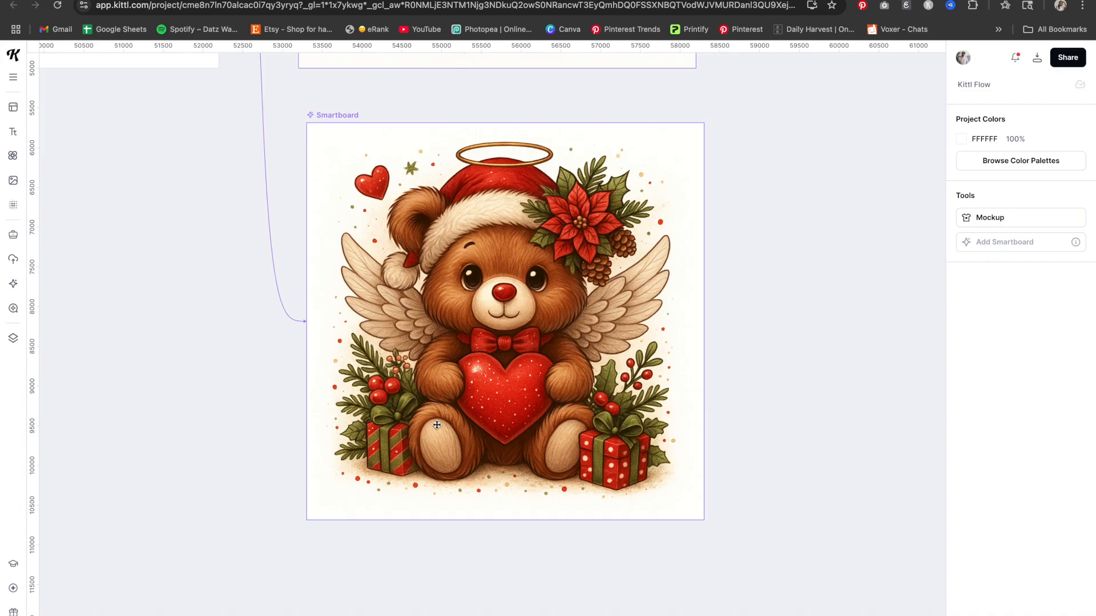
Step: Compare the themed teddy bear variations with the original bear on Artboard 2
scroll(646, 409, "up", 10)
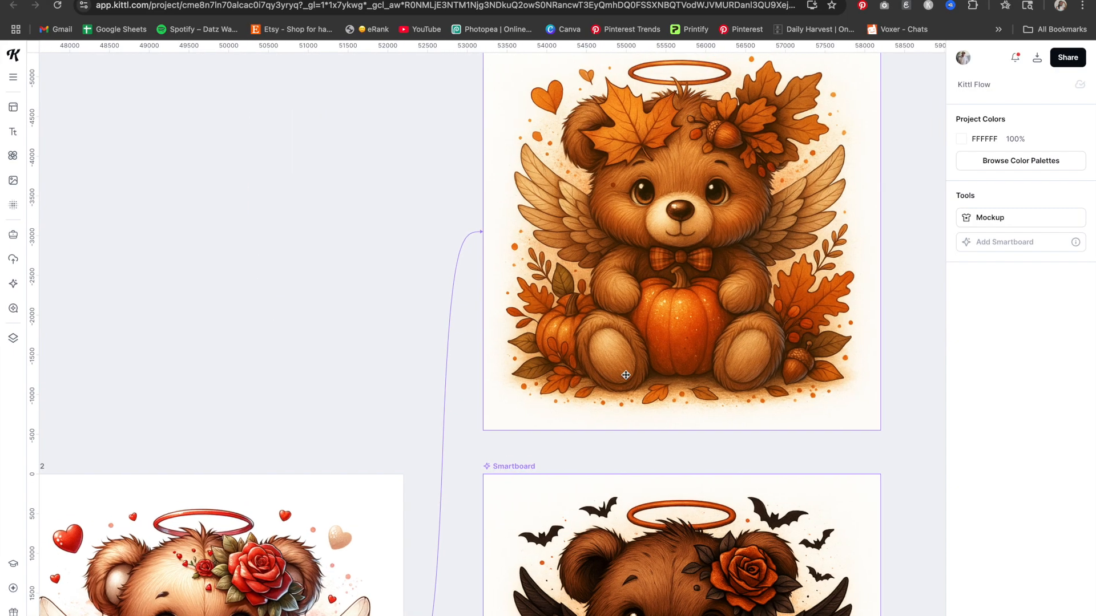
scroll(488, 379, "down", 4)
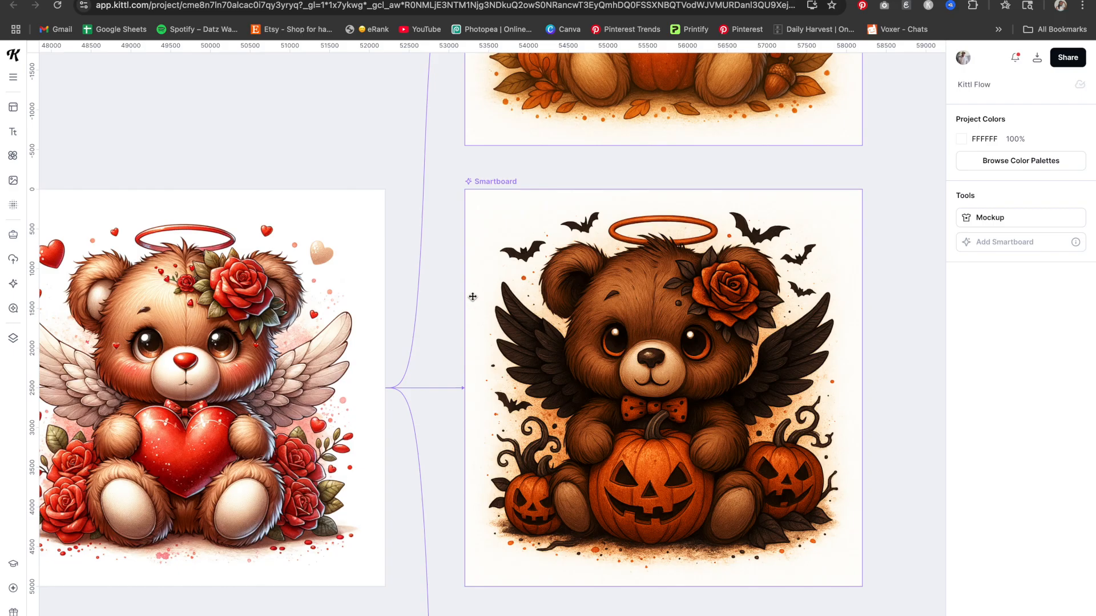
scroll(471, 295, "left", 4)
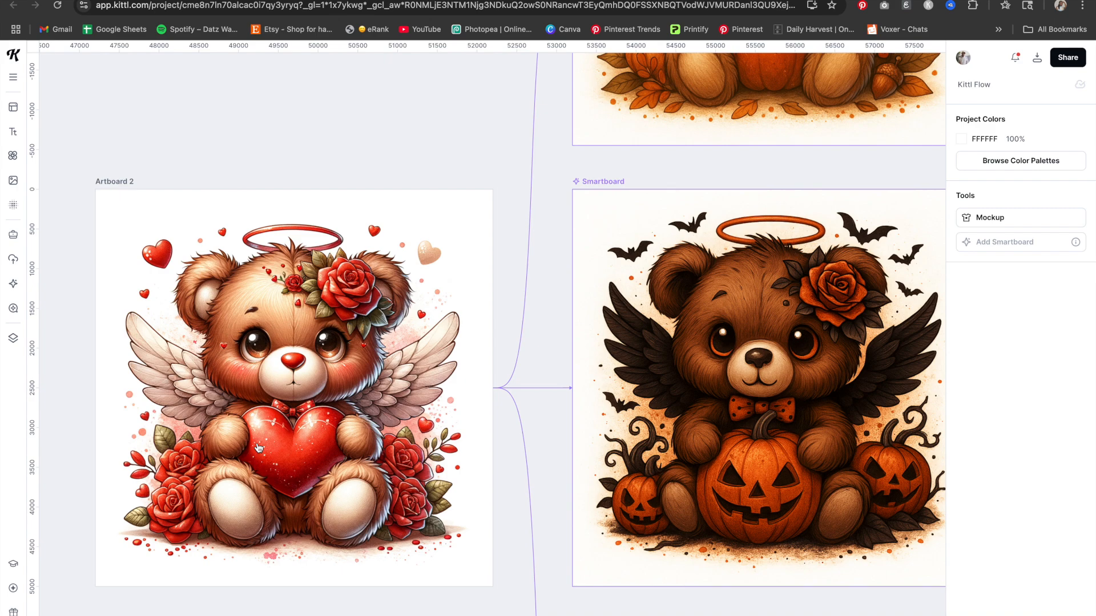
scroll(258, 448, "right", 4)
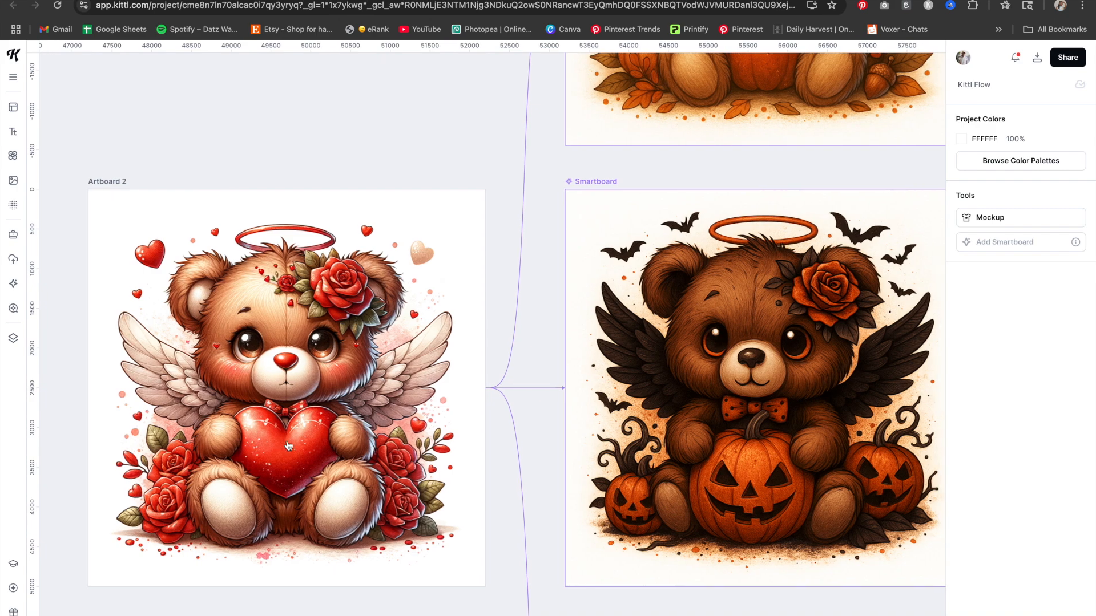
scroll(499, 473, "up", 7)
scroll(499, 473, "right", 4)
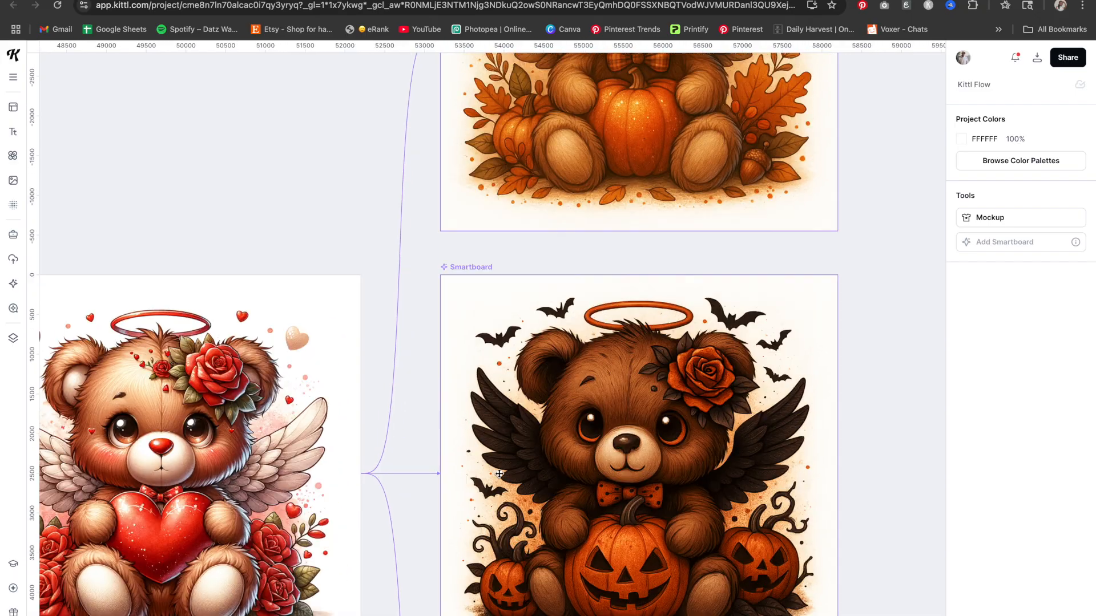
scroll(499, 474, "down", 13)
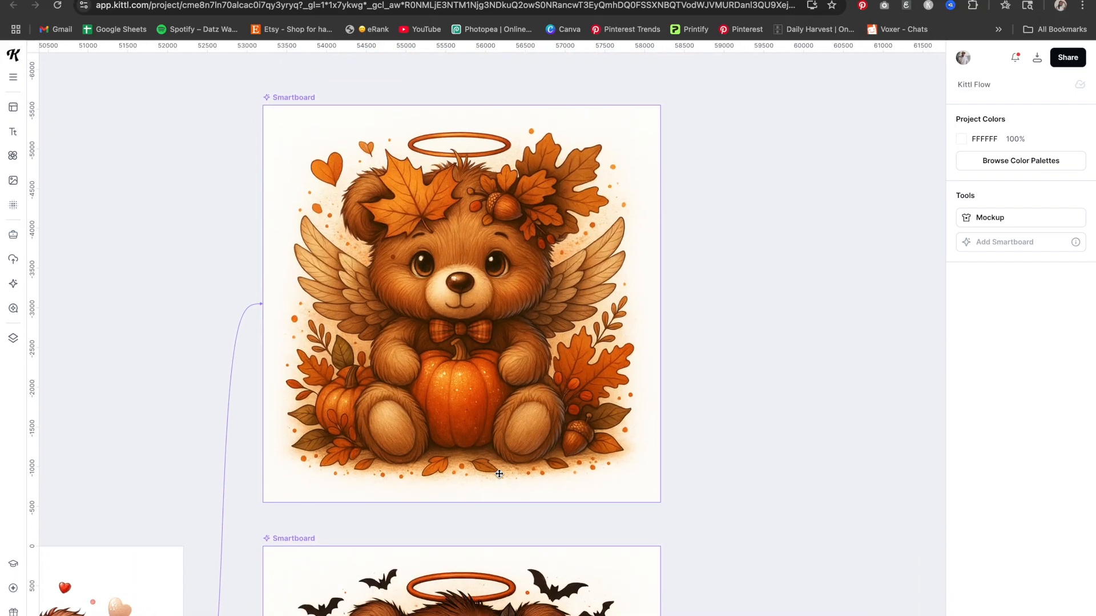
scroll(499, 474, "down", 5)
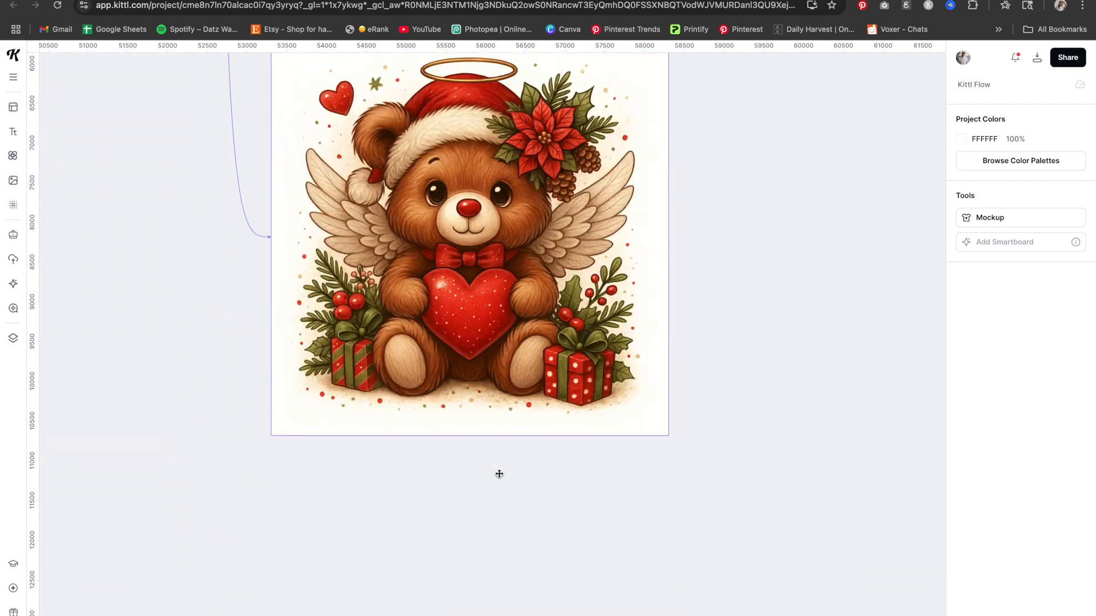
Step: Add two Smartboards linked to the blank Artboard 3 and place the raccoon image inside that artboard
scroll(499, 473, "up", 2)
scroll(500, 473, "left", 1)
scroll(514, 456, "down", 5)
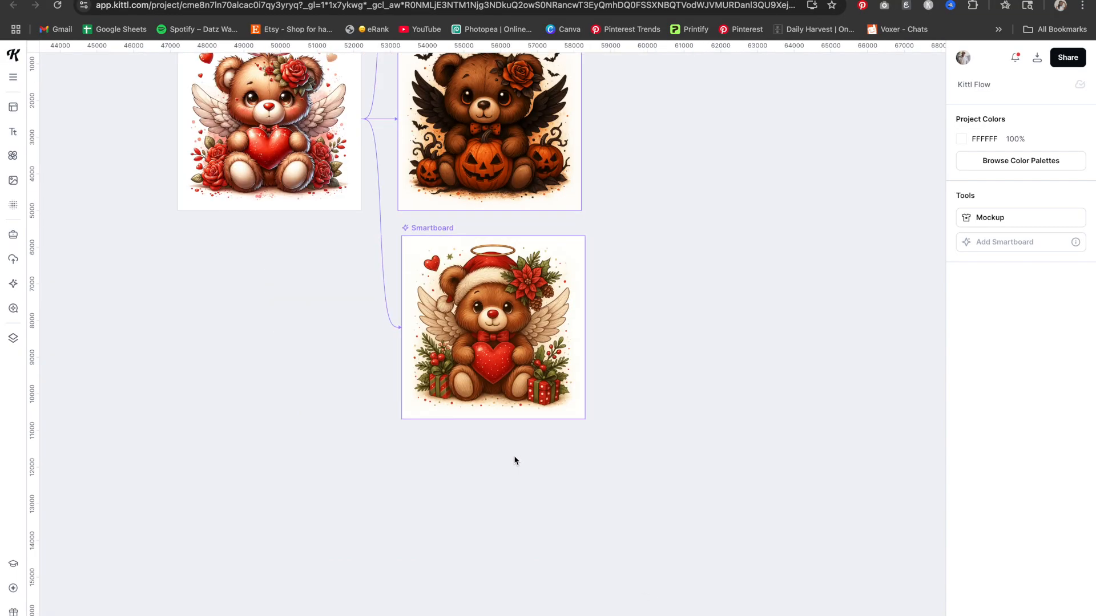
scroll(514, 455, "down", 8)
scroll(513, 455, "left", 3)
scroll(518, 460, "down", 2)
scroll(518, 460, "left", 1)
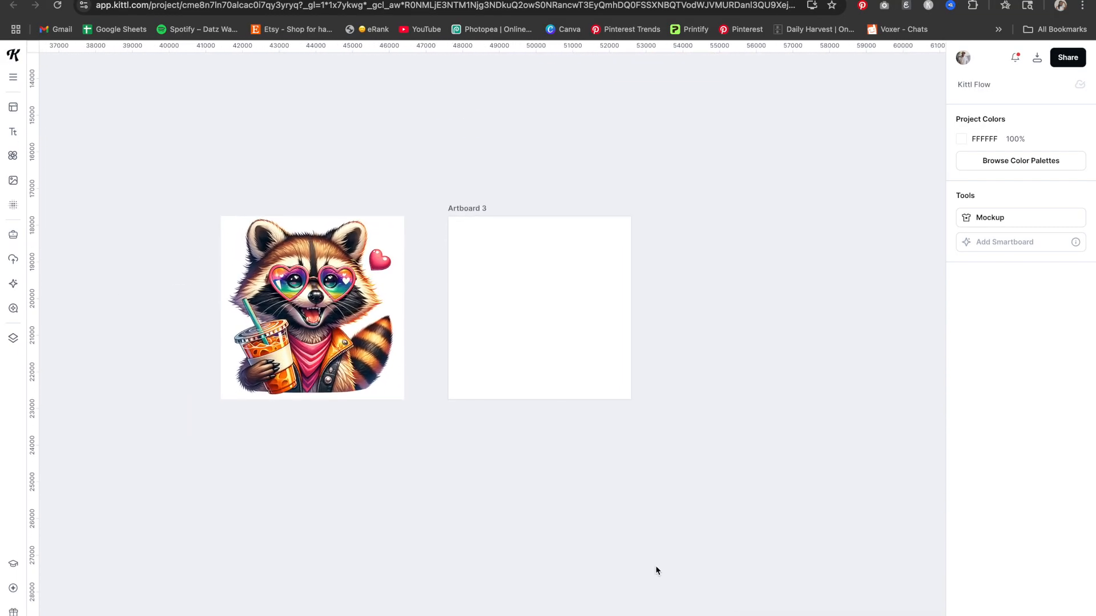
left_click(530, 308)
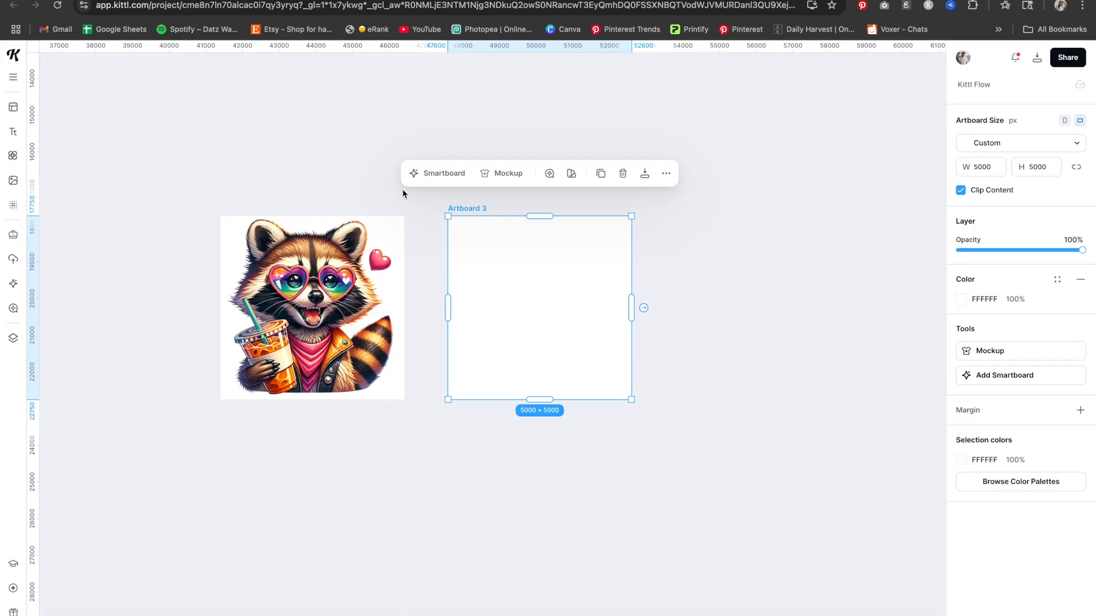
left_click(436, 172)
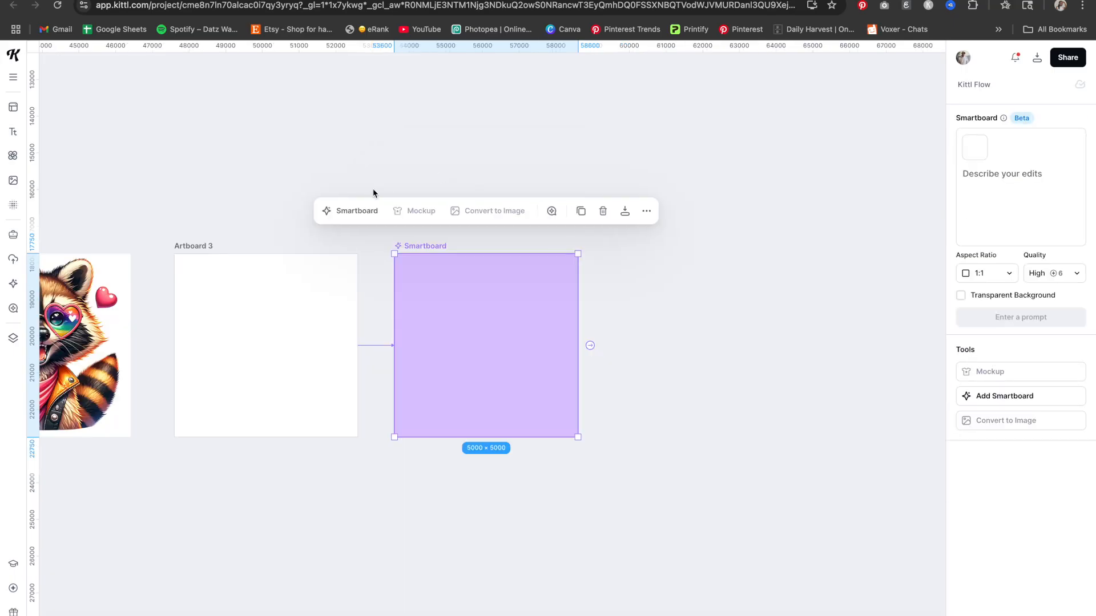
left_click(295, 273)
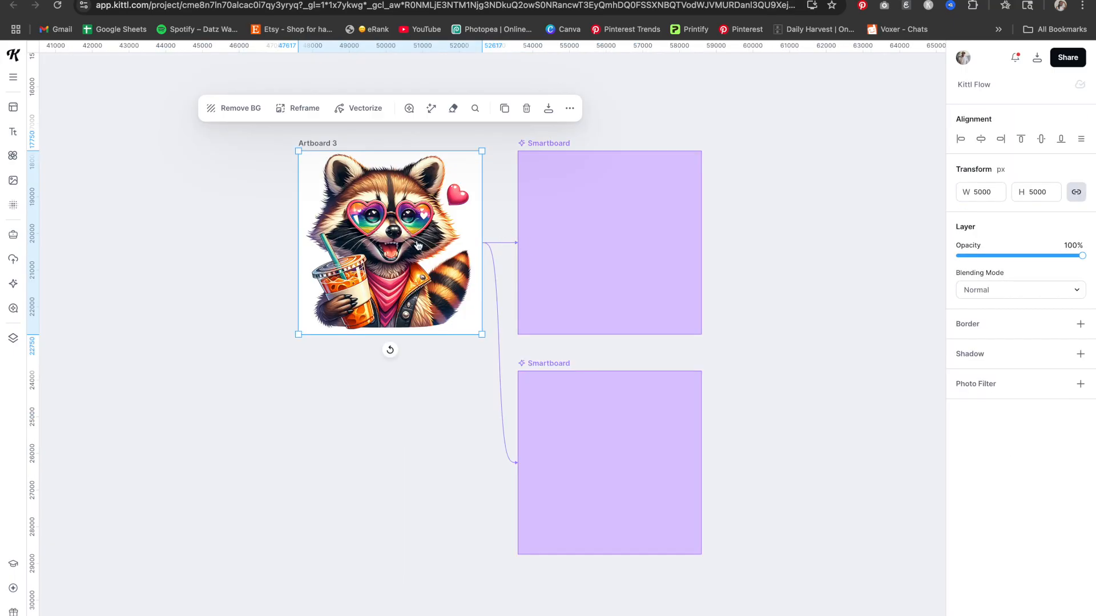
Step: Prompt the upper raccoon Smartboard with "keep the style the same. change the iced coffee to a latte instead" and generate it
left_click(583, 215)
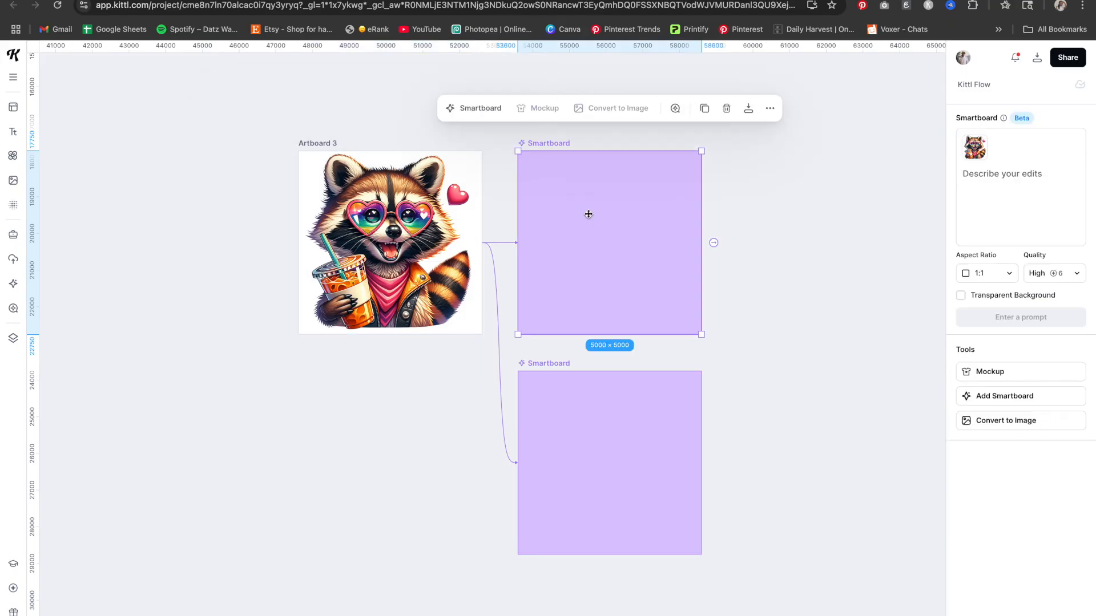
left_click(1041, 179)
type("keep the s")
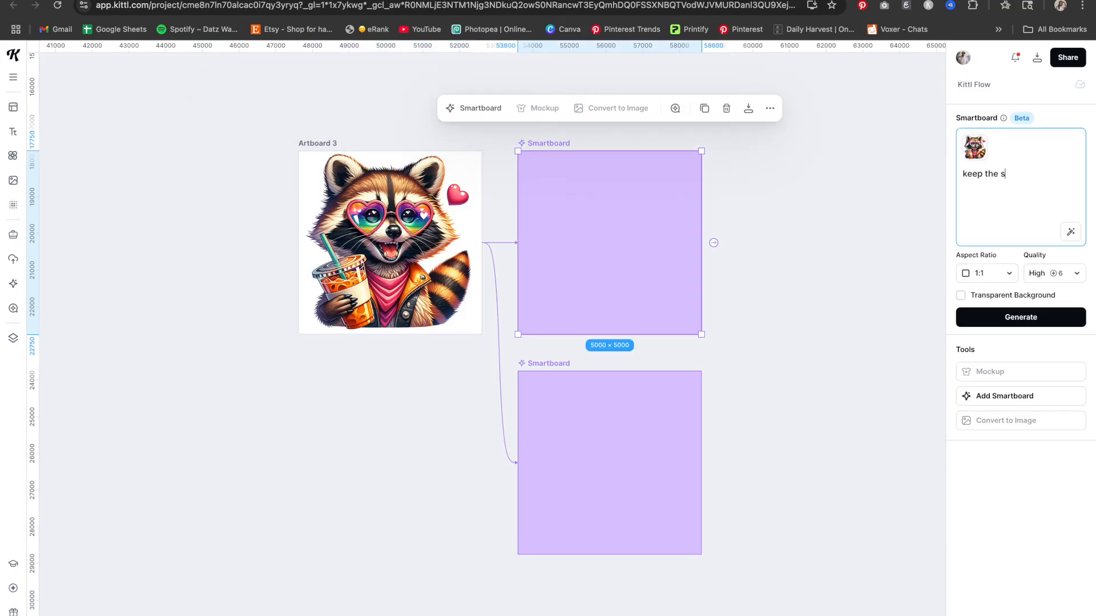
type("tyle the same. change the iced coffee to a latte instead")
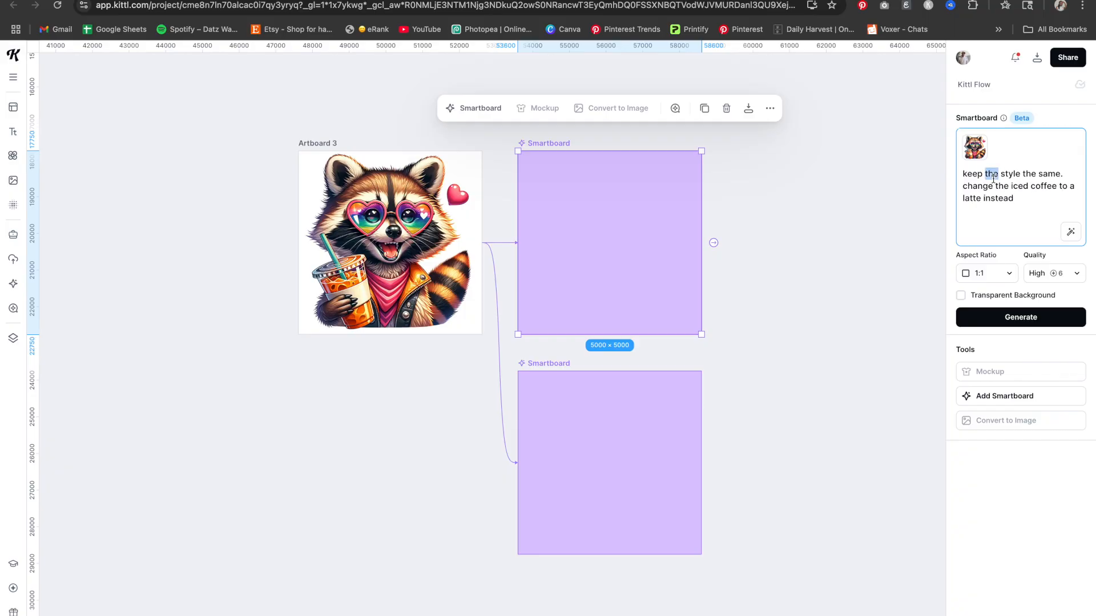
left_click_drag(963, 174, 1063, 174)
left_click(1029, 318)
Step: Prompt the lower raccoon Smartboard with "keep the style the same. but change the raccoon to a sloth" and generate it
left_click(582, 408)
left_click(1006, 179)
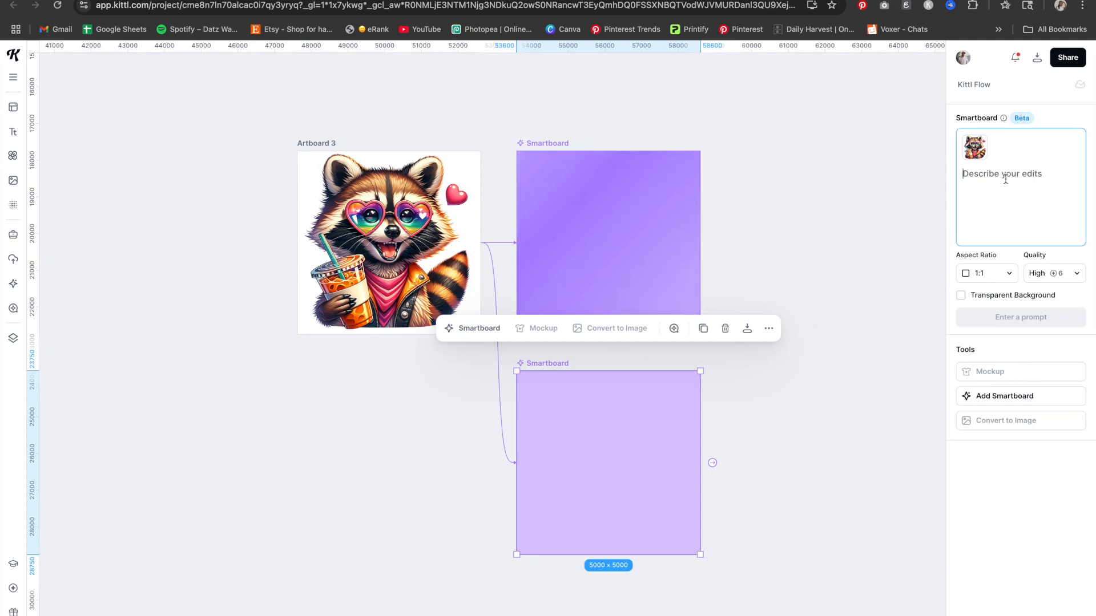
type("keep the style the same.")
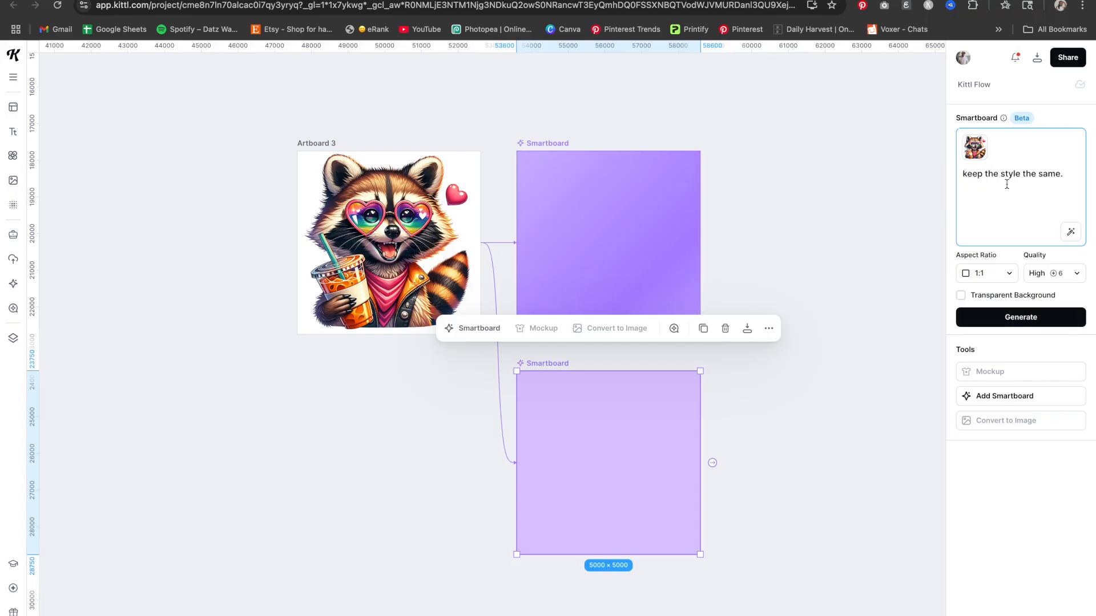
type("but change the rac")
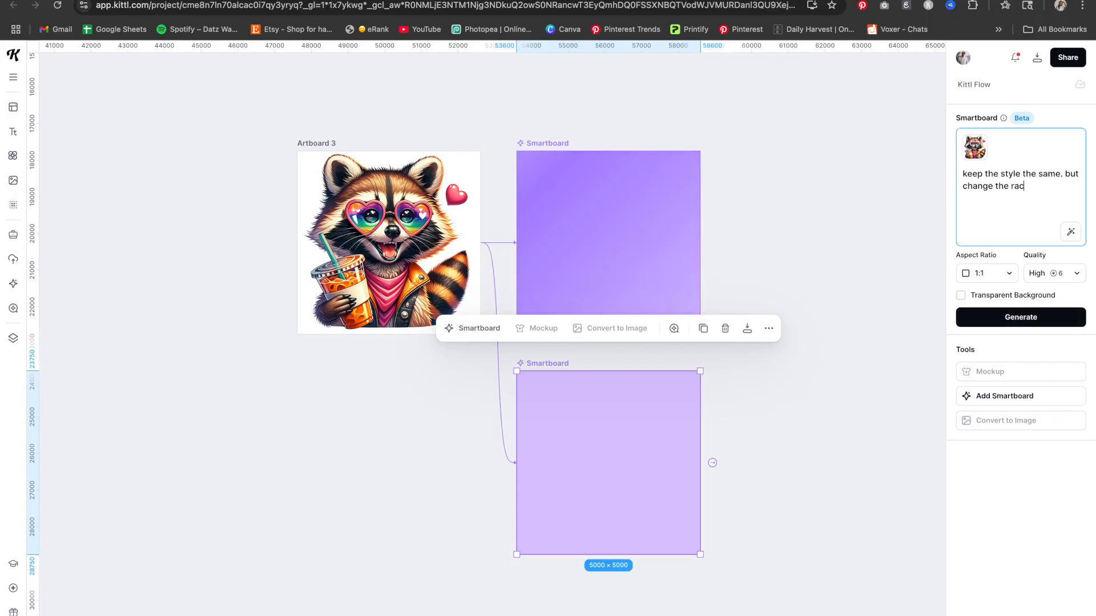
type("coon to a sloth")
key("Return")
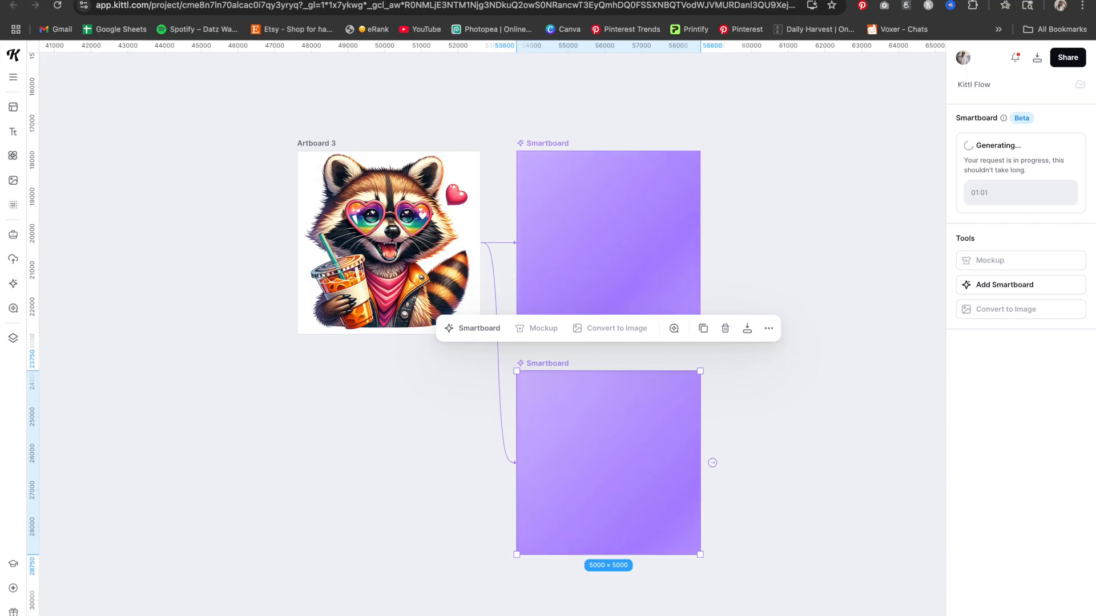
Step: Convert the Christmas teddy bear Smartboard to an image and remove the converted image's background
scroll(540, 541, "up", 3)
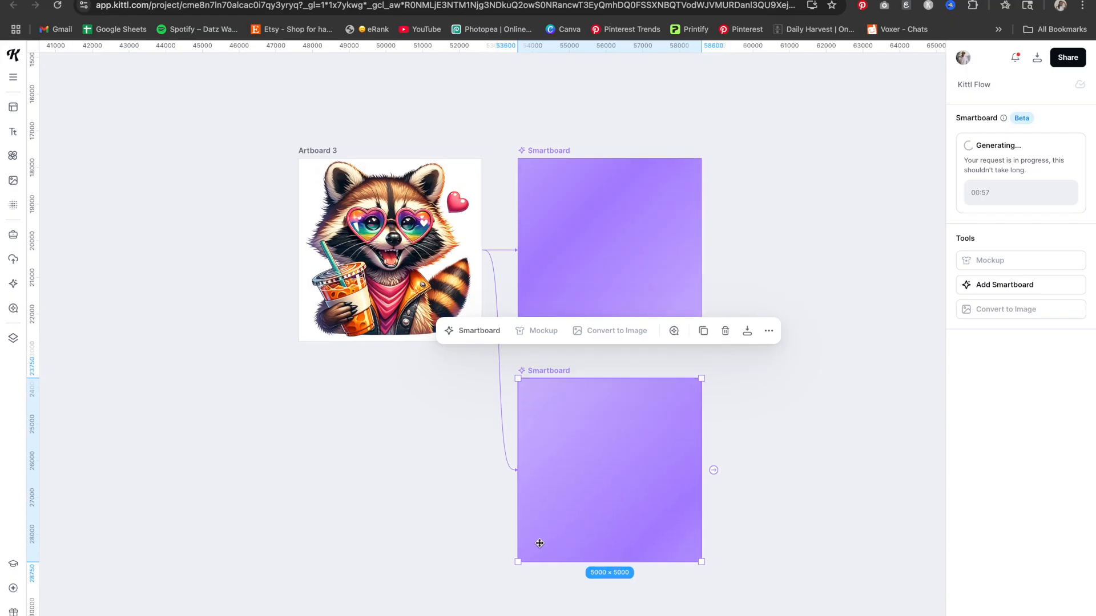
scroll(540, 542, "up", 6)
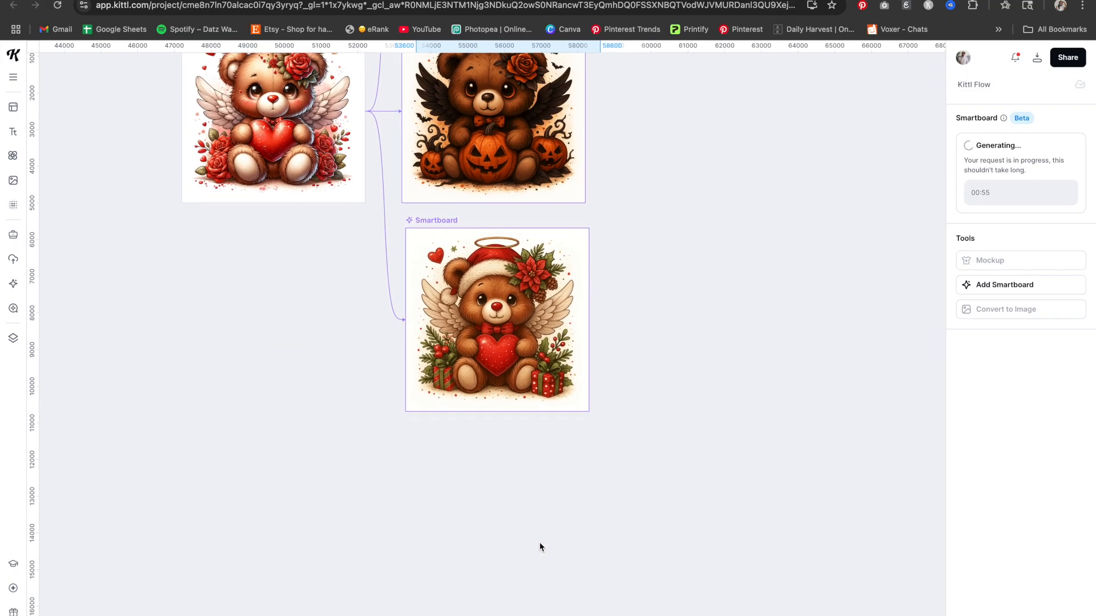
left_click(544, 358)
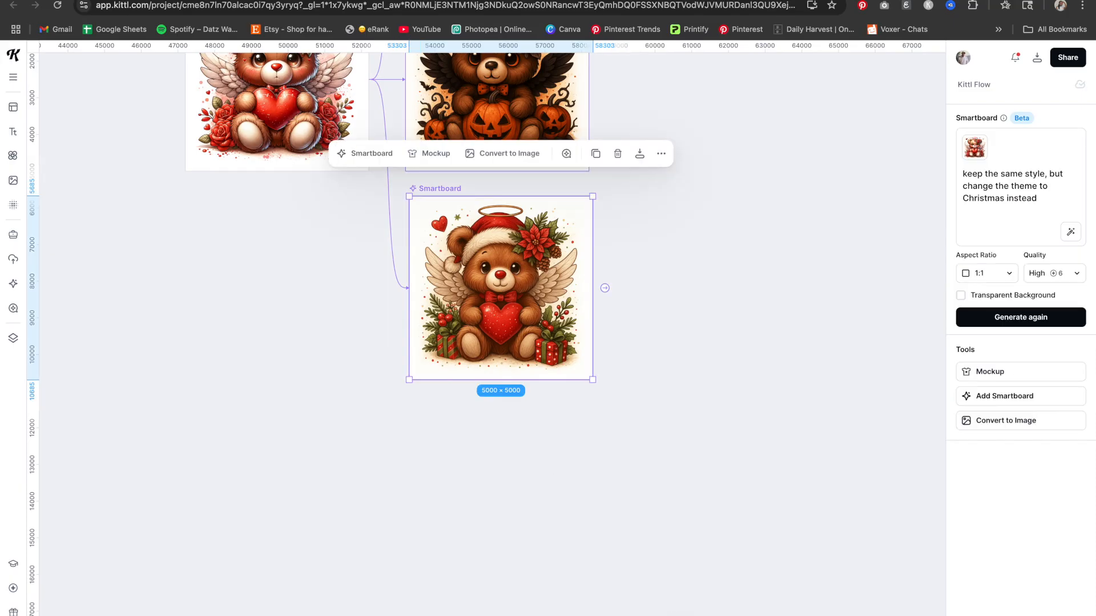
scroll(514, 239, "up", 5)
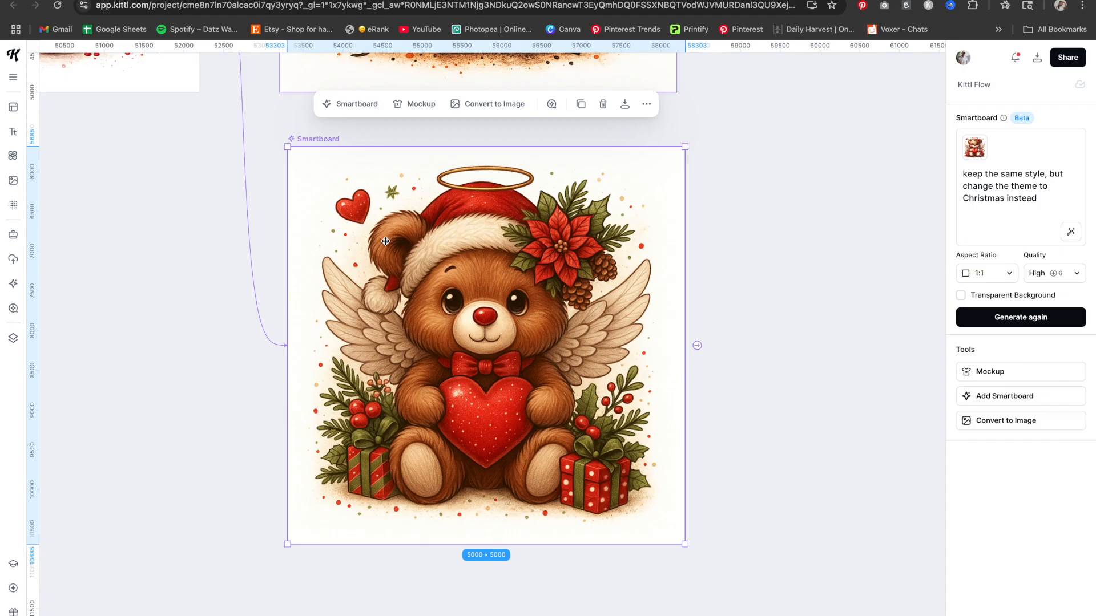
left_click(507, 109)
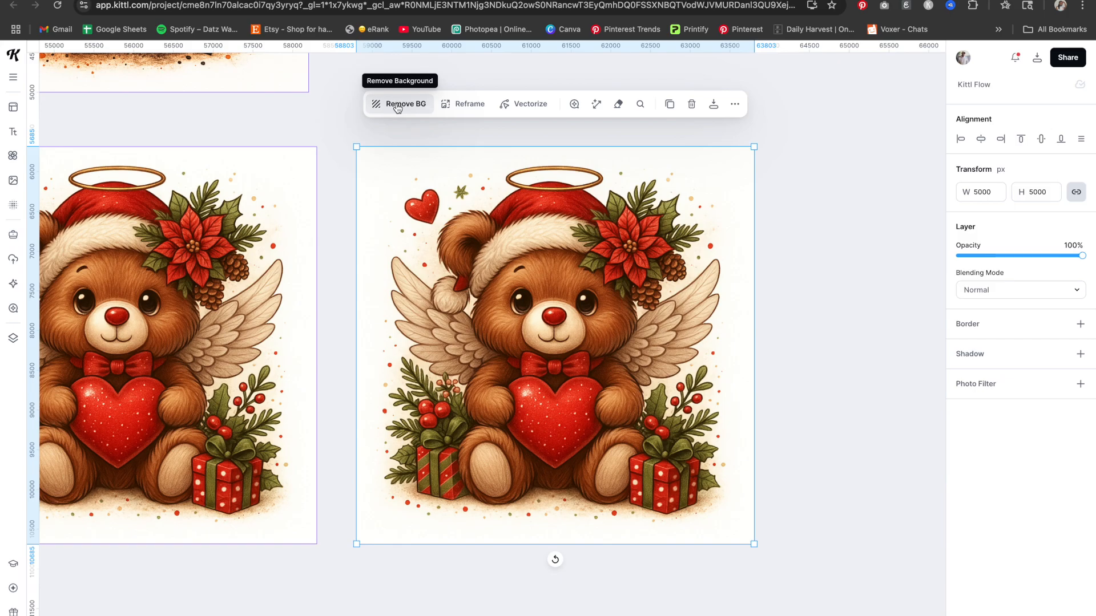
left_click(396, 105)
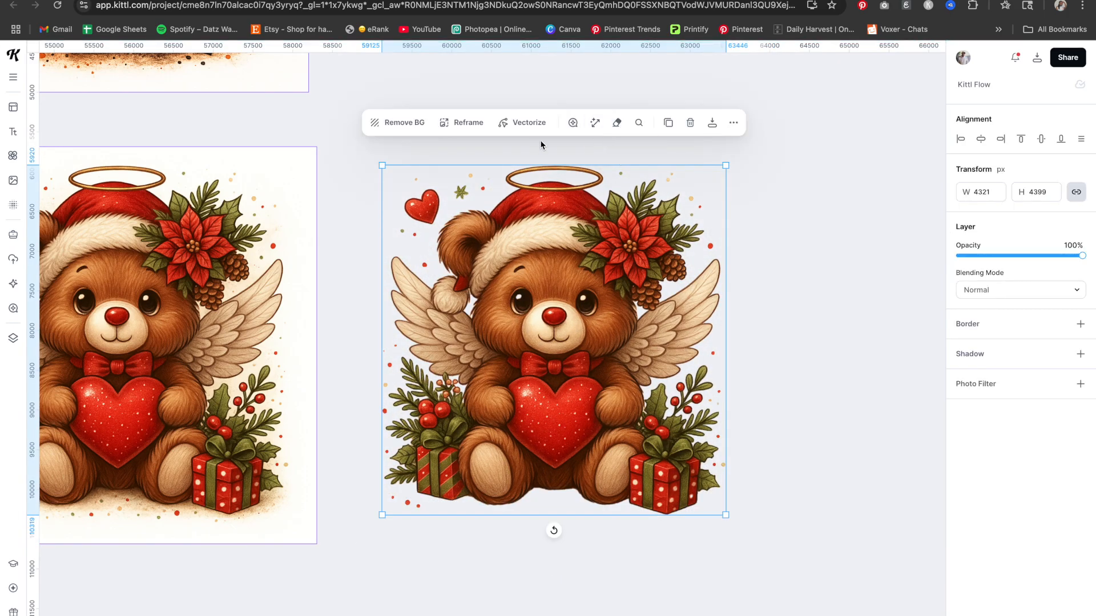
left_click(596, 123)
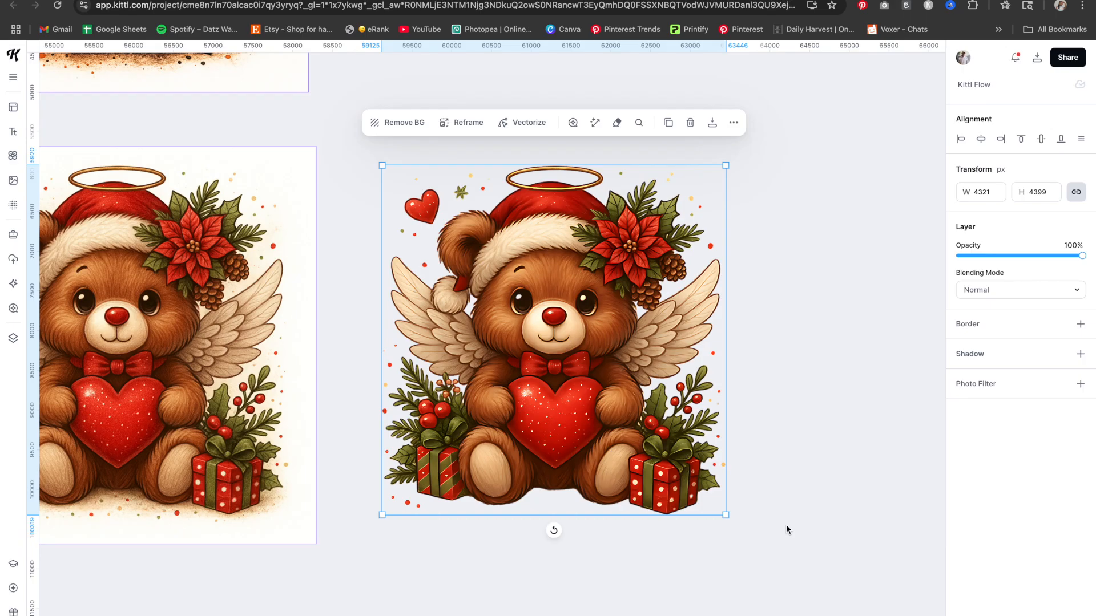
Step: Examine the latte raccoon and sloth Smartboards up close and compare them with the original raccoon artboard
left_click(816, 505)
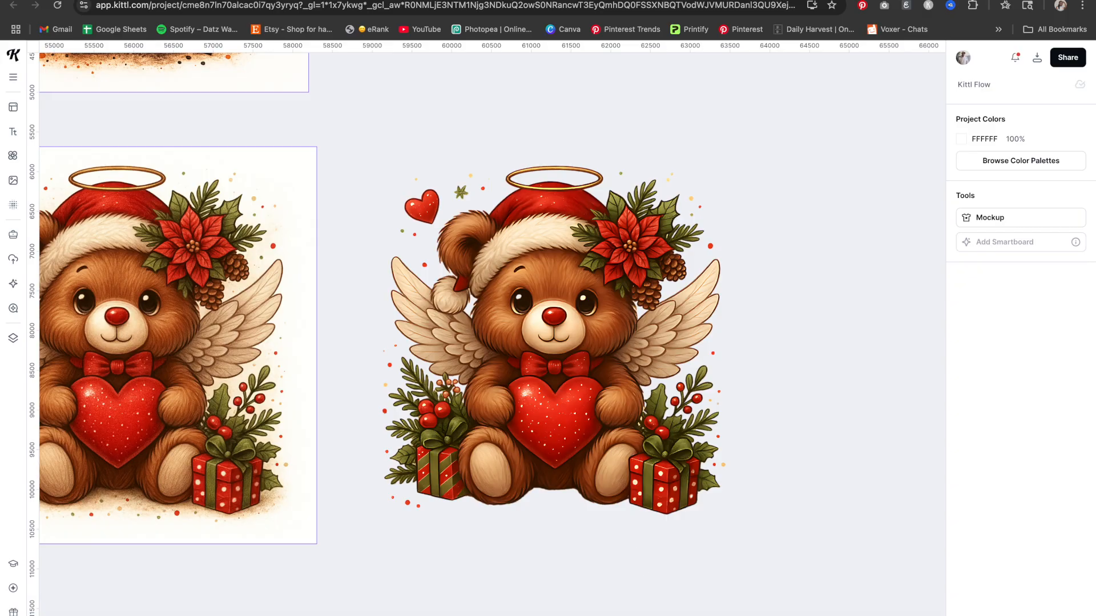
scroll(484, 548, "down", 5)
scroll(413, 497, "down", 6)
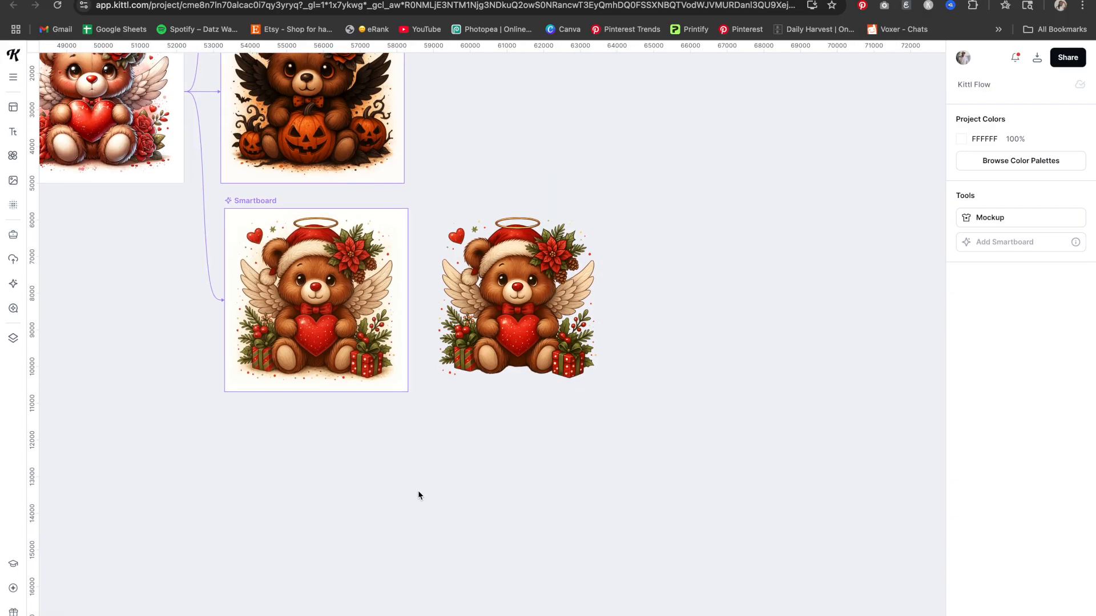
scroll(420, 490, "left", 3)
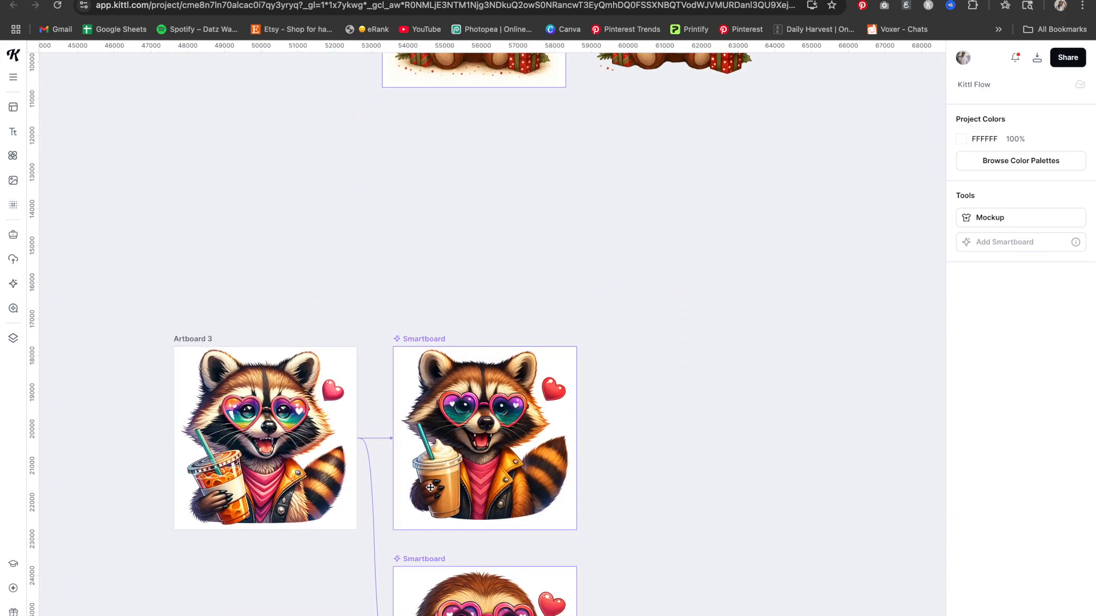
scroll(431, 487, "down", 2)
scroll(479, 440, "left", 1)
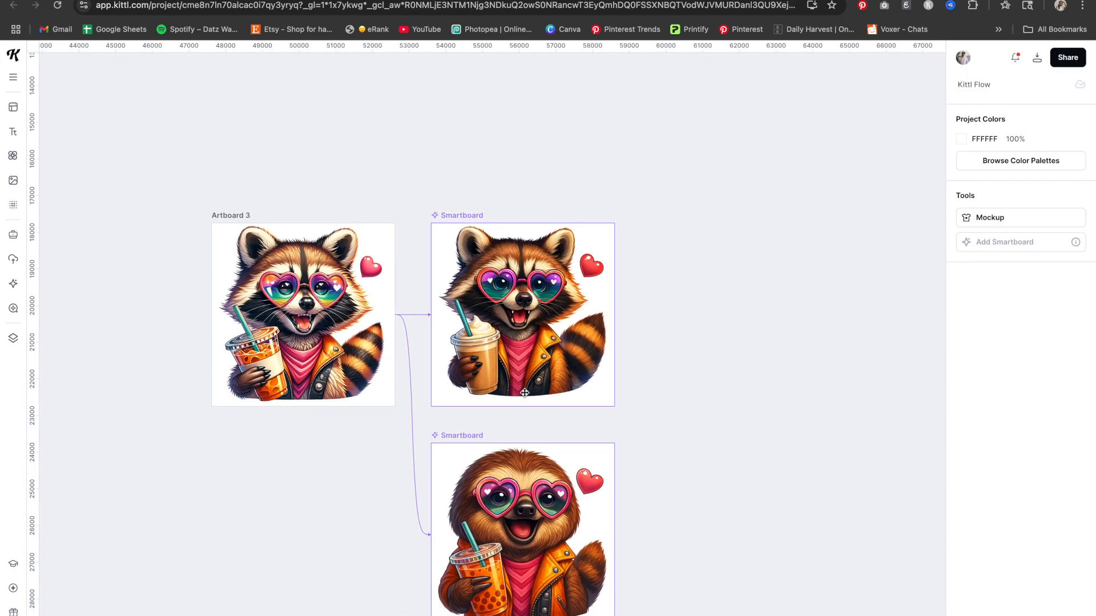
left_click(524, 393)
key("shift+2")
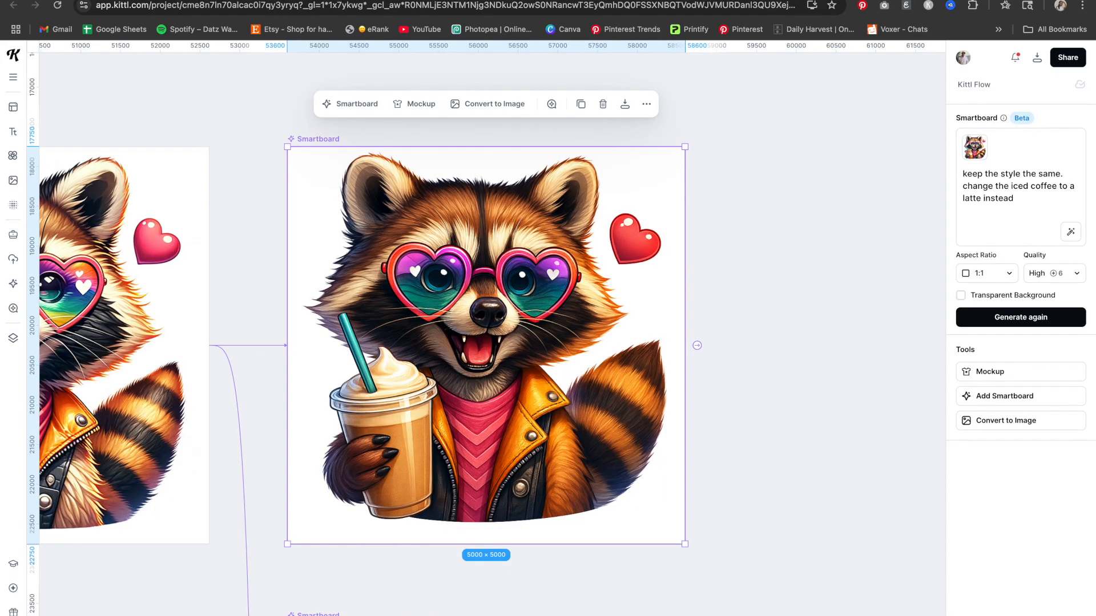
scroll(485, 560, "left", 4)
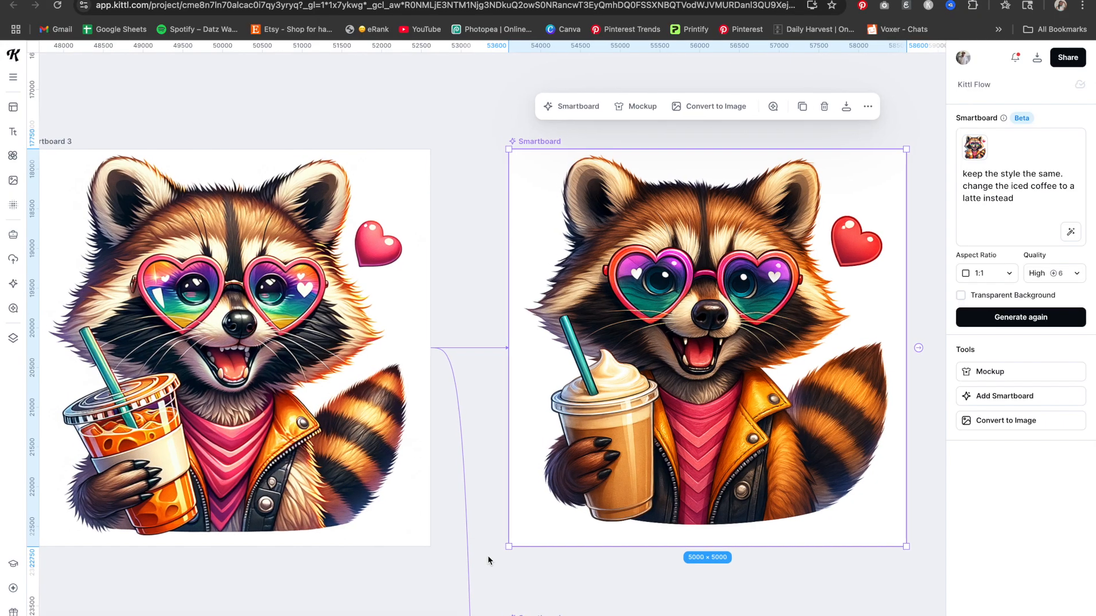
scroll(487, 556, "right", 1)
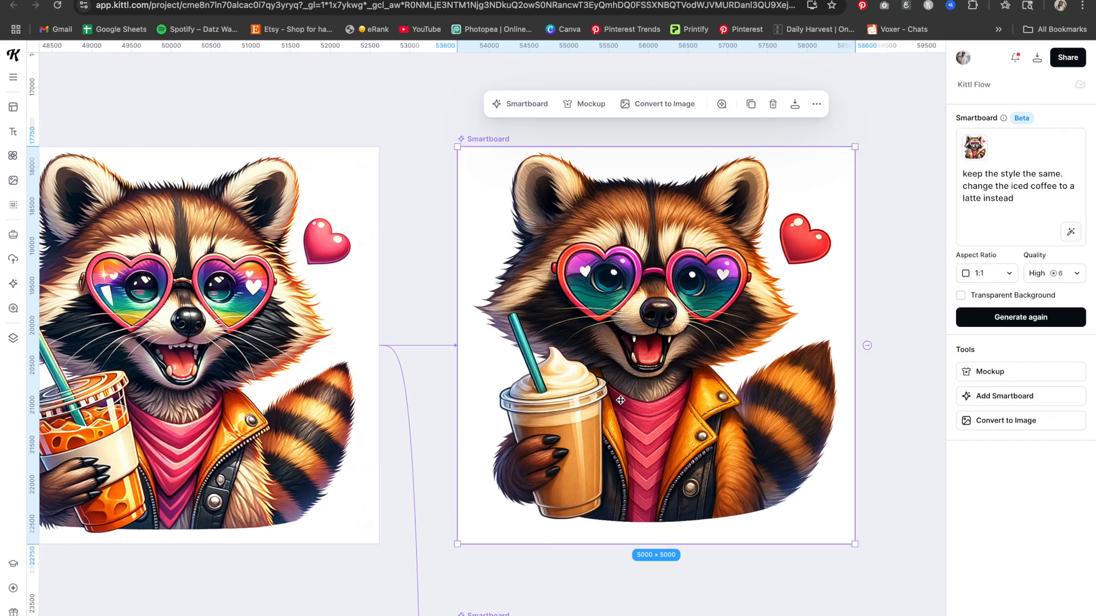
scroll(620, 400, "down", 6)
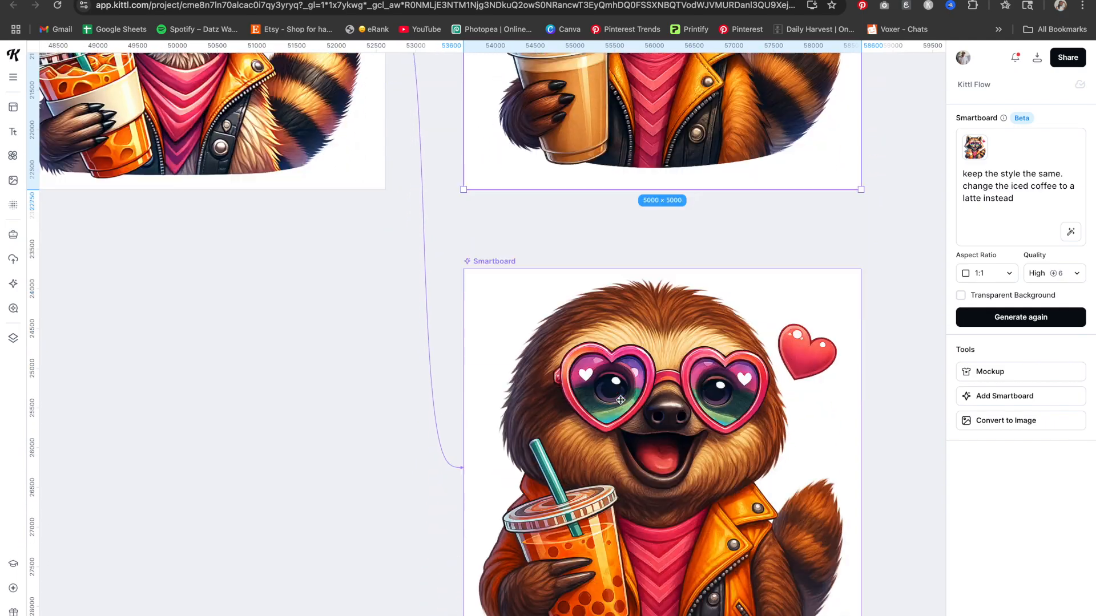
scroll(621, 400, "down", 2)
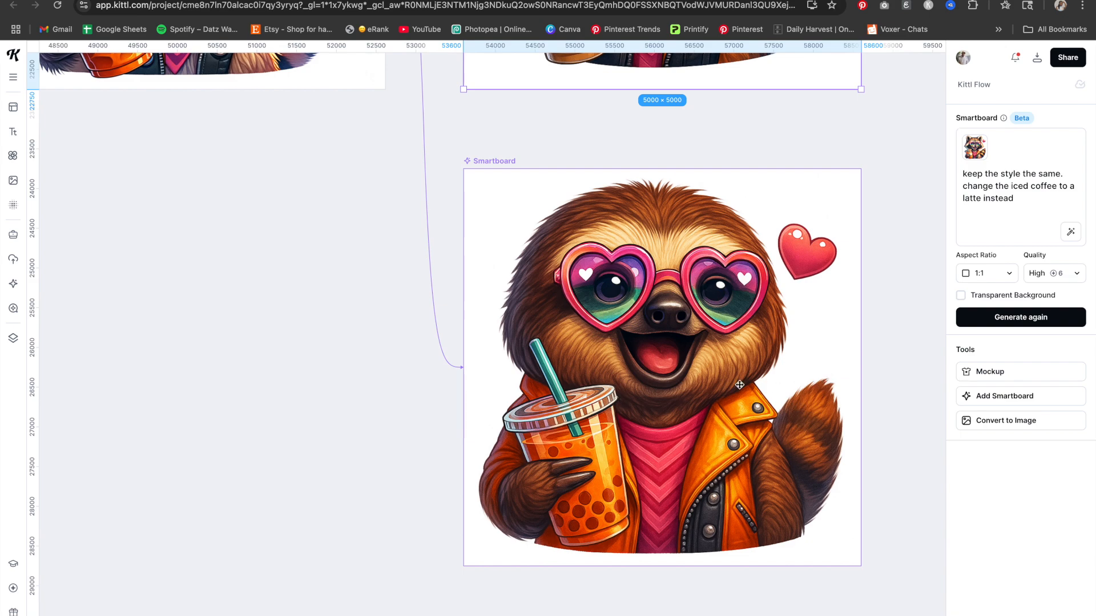
Step: Replace the sloth Smartboard's prompt with "remove the tail", generate it again and inspect the new image
left_click(663, 374)
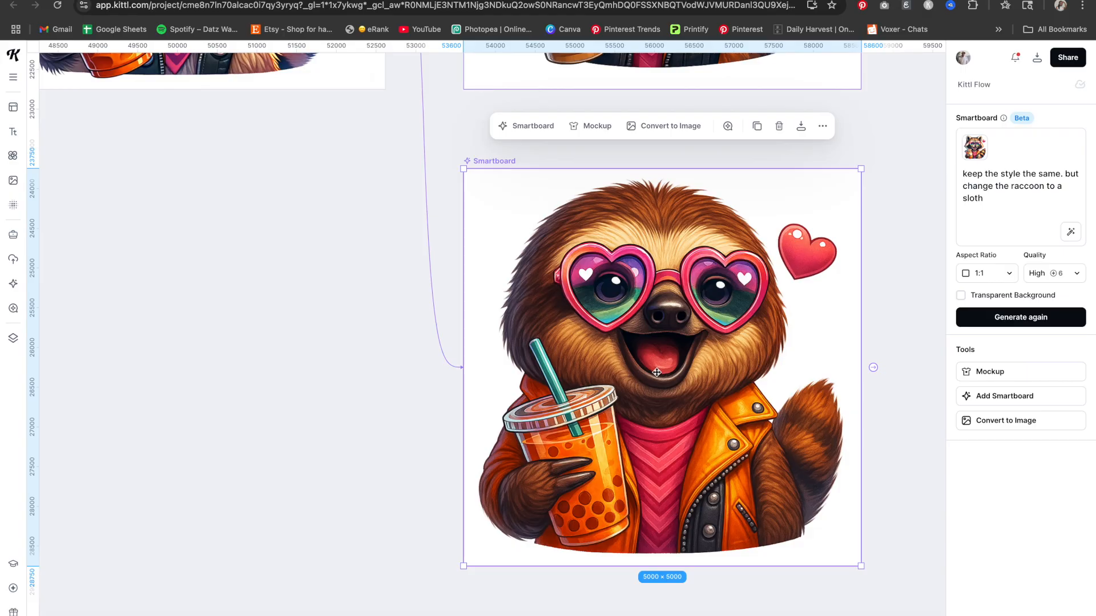
scroll(549, 378, "right", 5)
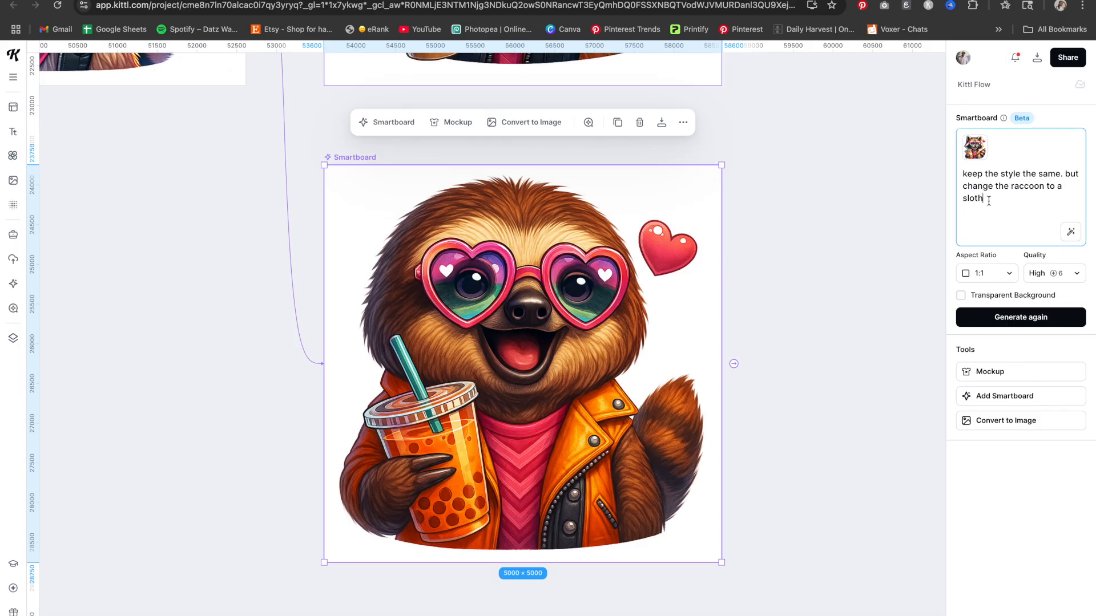
left_click_drag(994, 205, 952, 180)
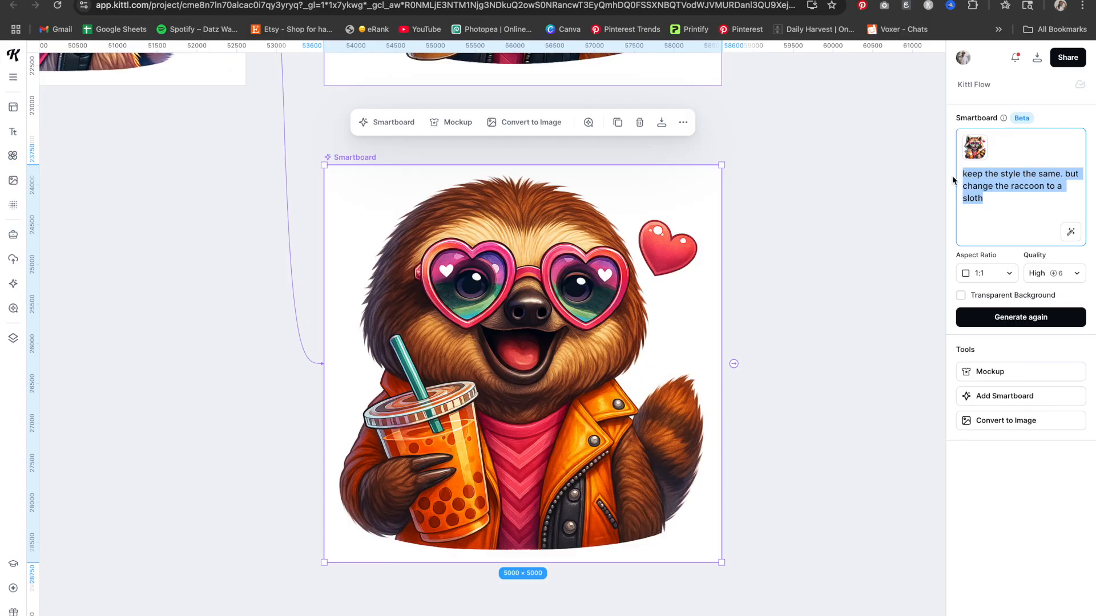
type("remove the tail")
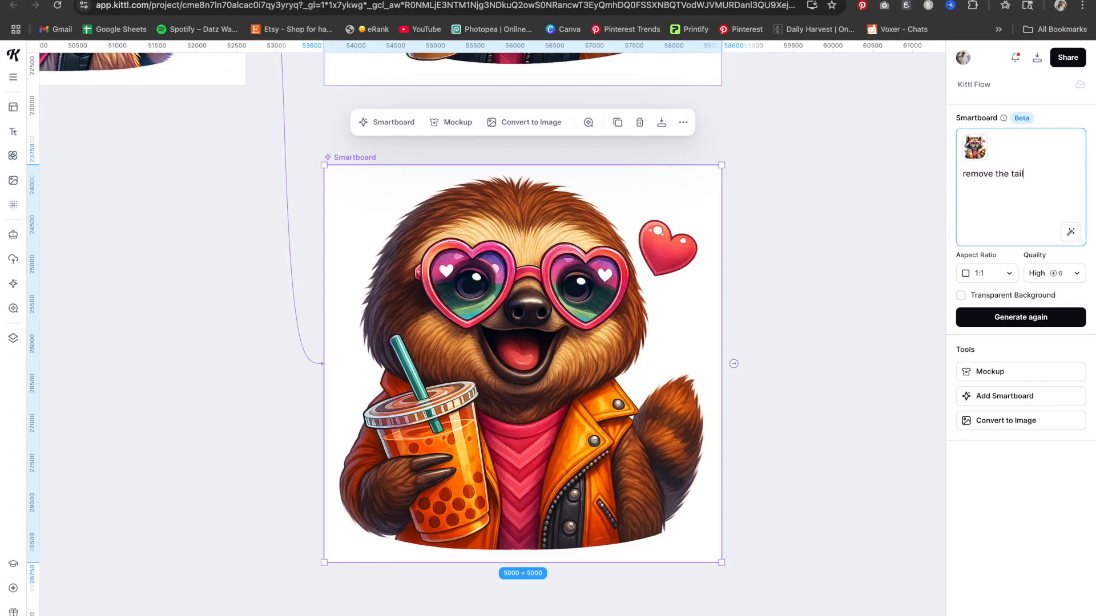
key("Return")
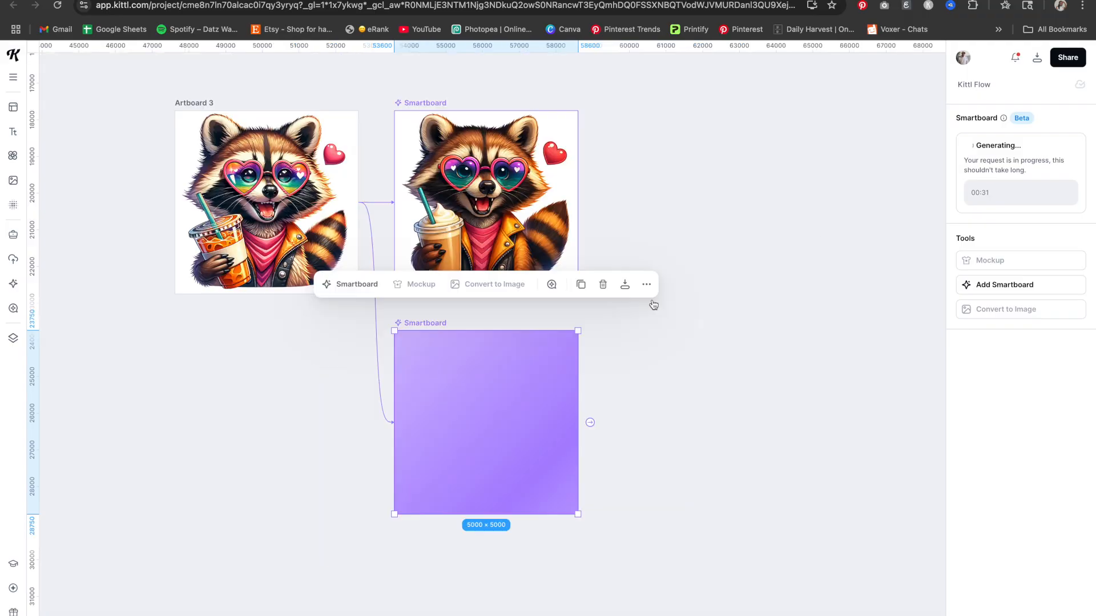
scroll(654, 306, "down", 2)
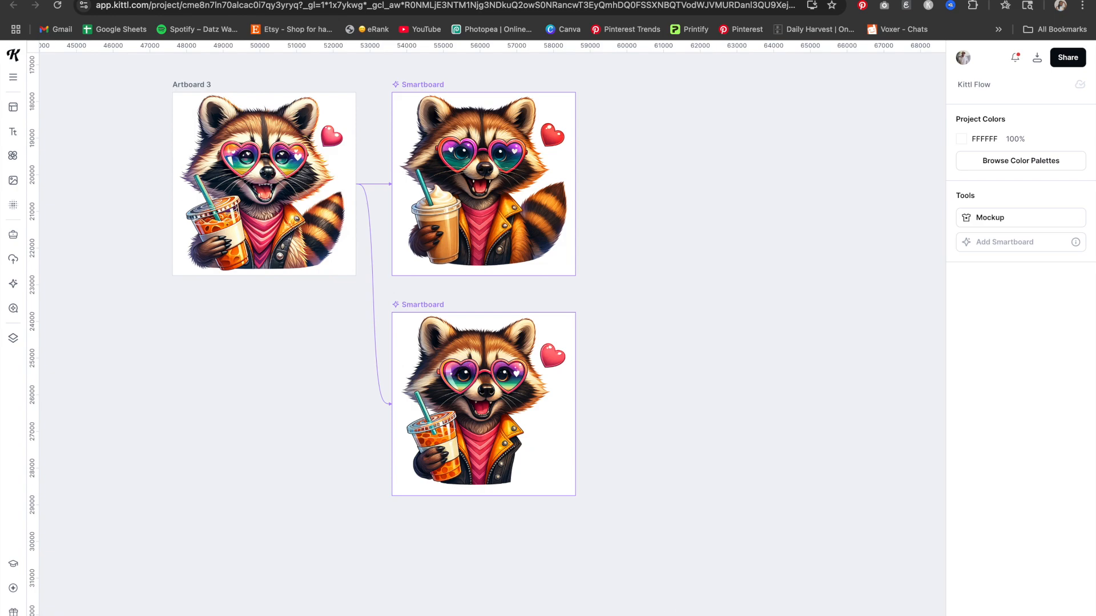
scroll(673, 505, "up", 5)
scroll(673, 505, "down", 3)
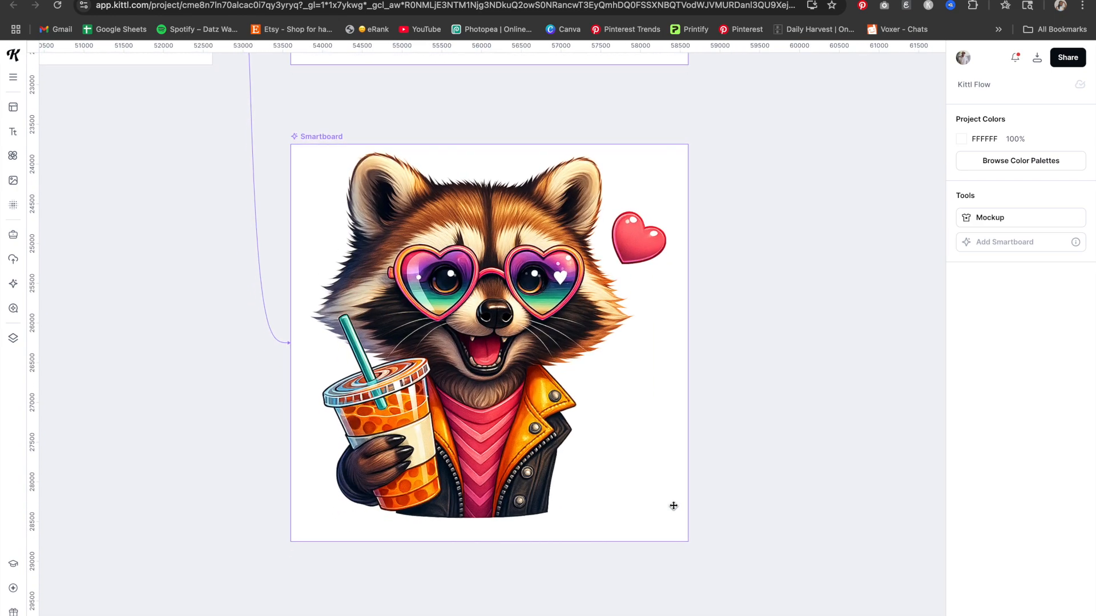
scroll(673, 506, "up", 10)
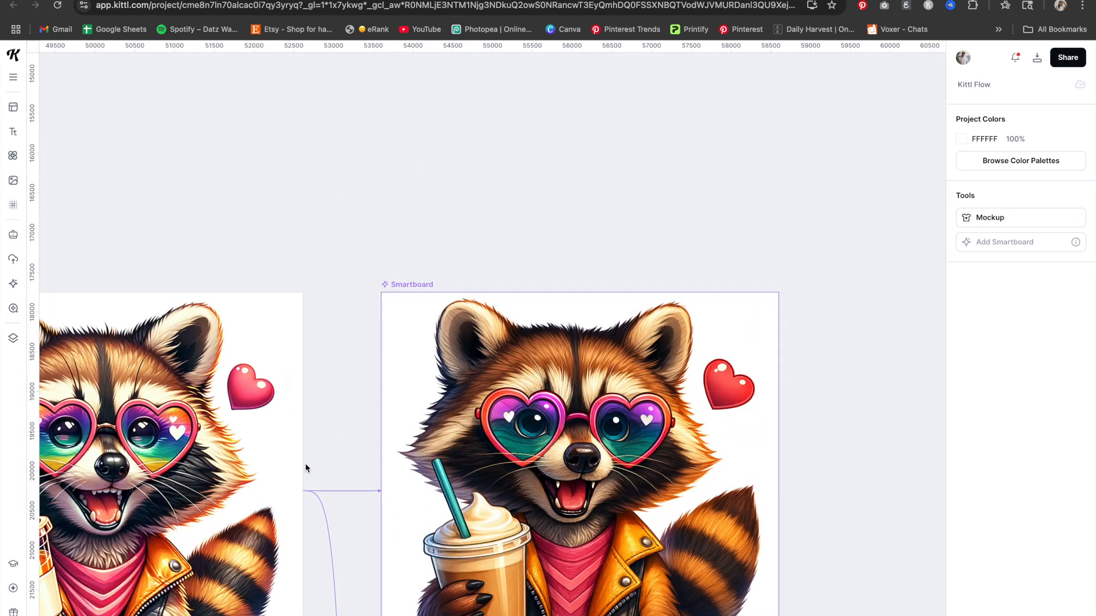
Step: Add a third Smartboard linked to the original raccoon on Artboard 3
left_click(264, 465)
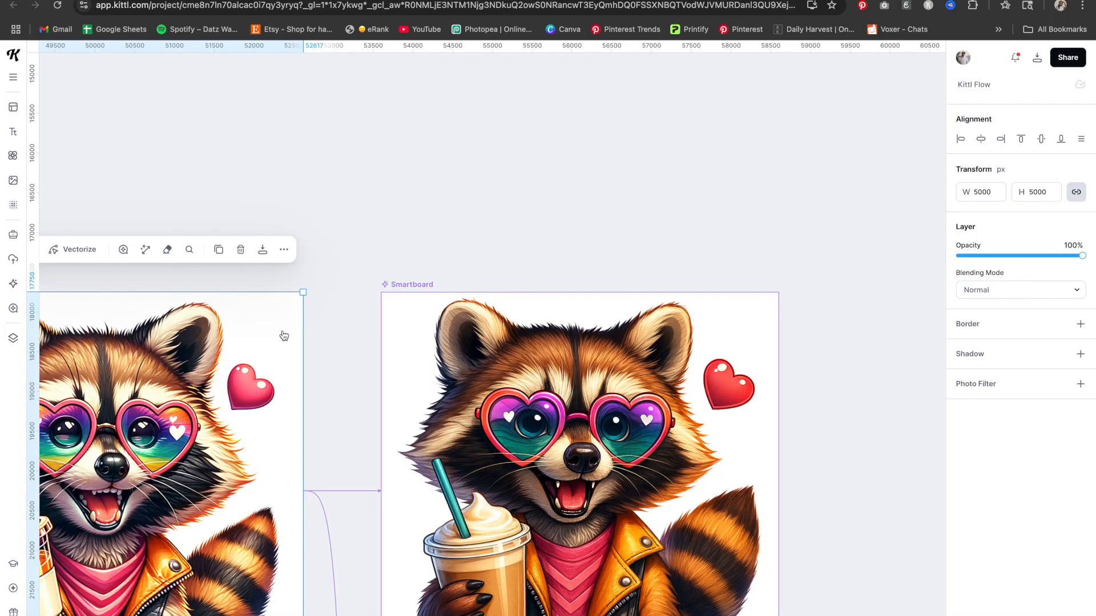
scroll(285, 333, "left", 5)
scroll(284, 336, "left", 3)
left_click_drag(277, 348, 0, 361)
left_click_drag(136, 388, 27, 388)
left_click(176, 233)
left_click(272, 204)
scroll(626, 361, "down", 5)
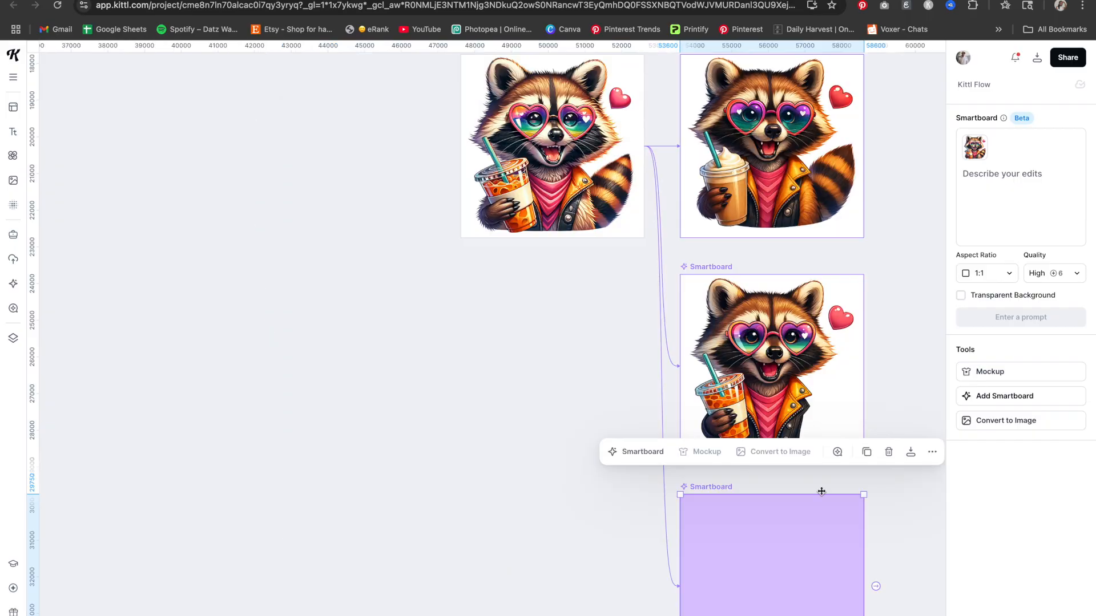
Step: Enter a prompt for the new Smartboard starting with "keep the style same. replace the raccoon with a"
left_click(988, 178)
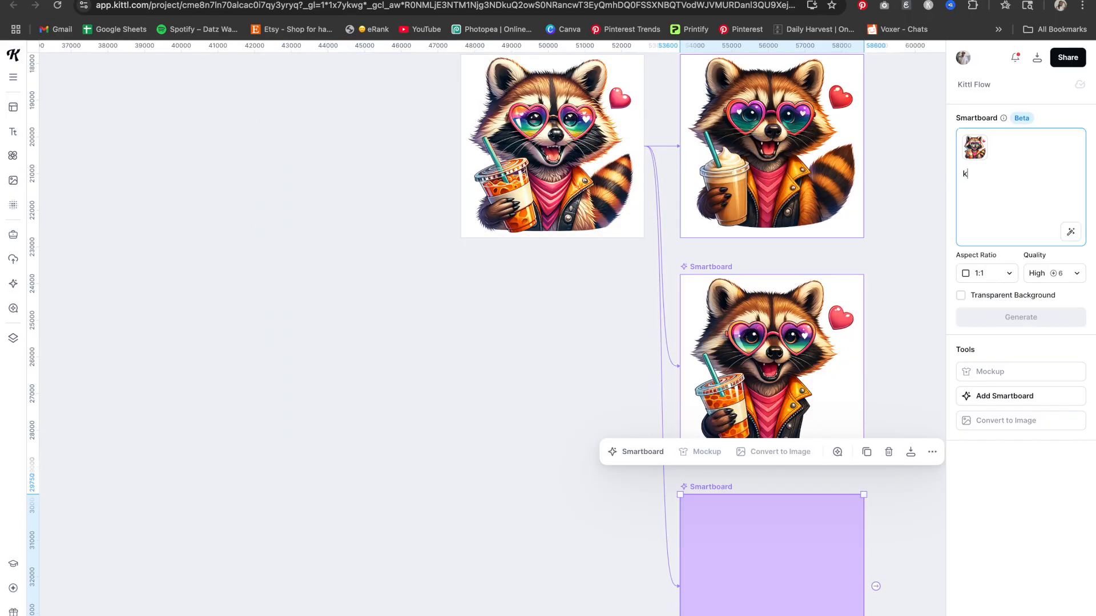
type("keep the style same. replace t")
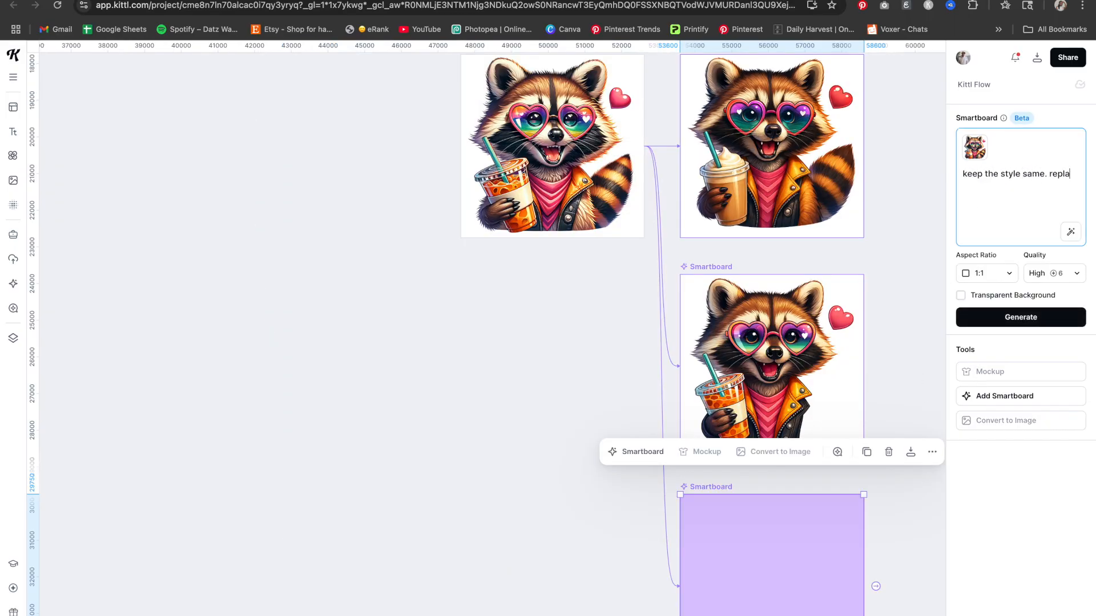
type("he raccoon witha")
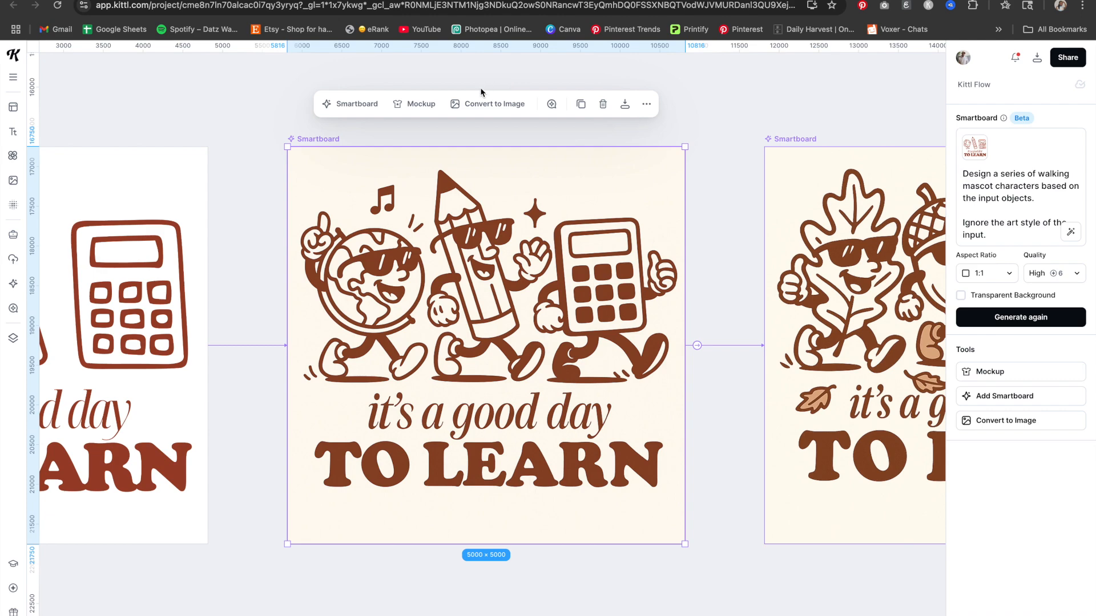
Step: Turn the walking-mascot "TO LEARN" Smartboard into an upscaled, background-free image beside the "TO FALL" Smartboard
left_click(482, 104)
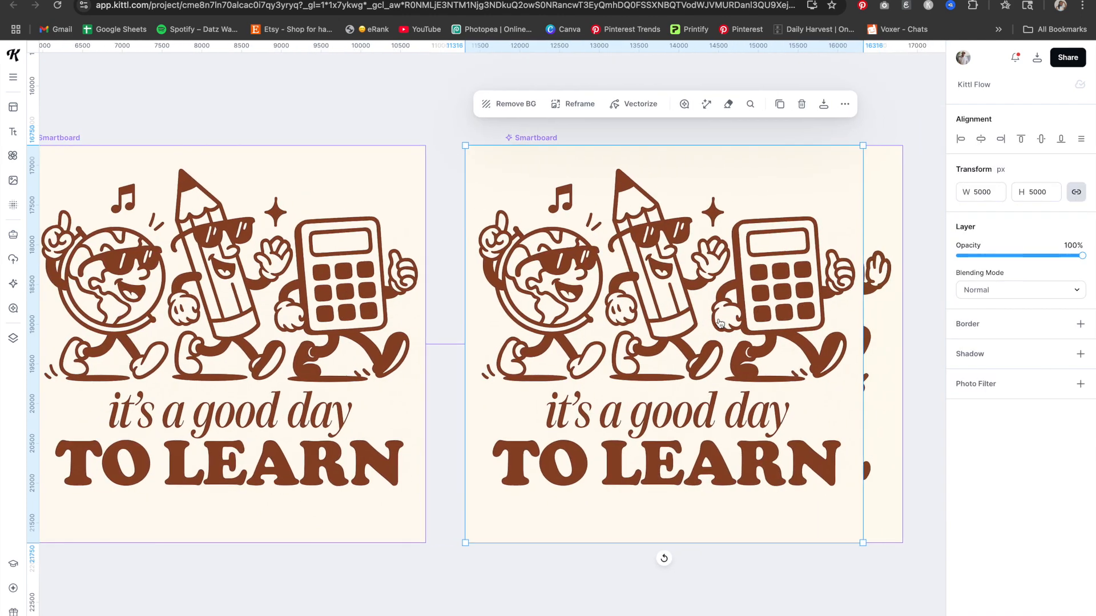
left_click_drag(674, 421, 649, 505)
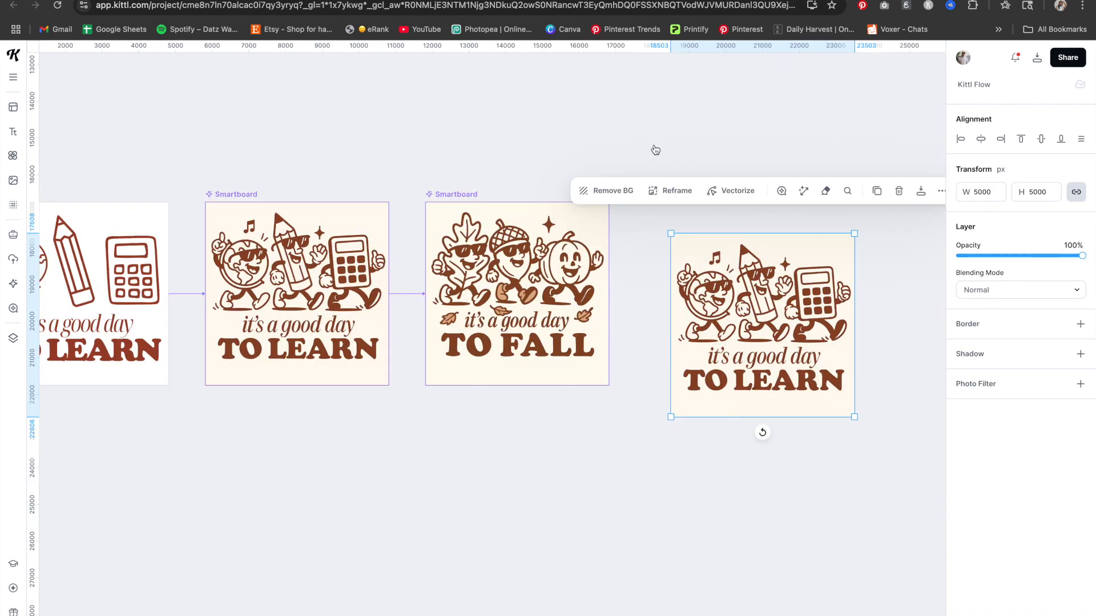
left_click(621, 190)
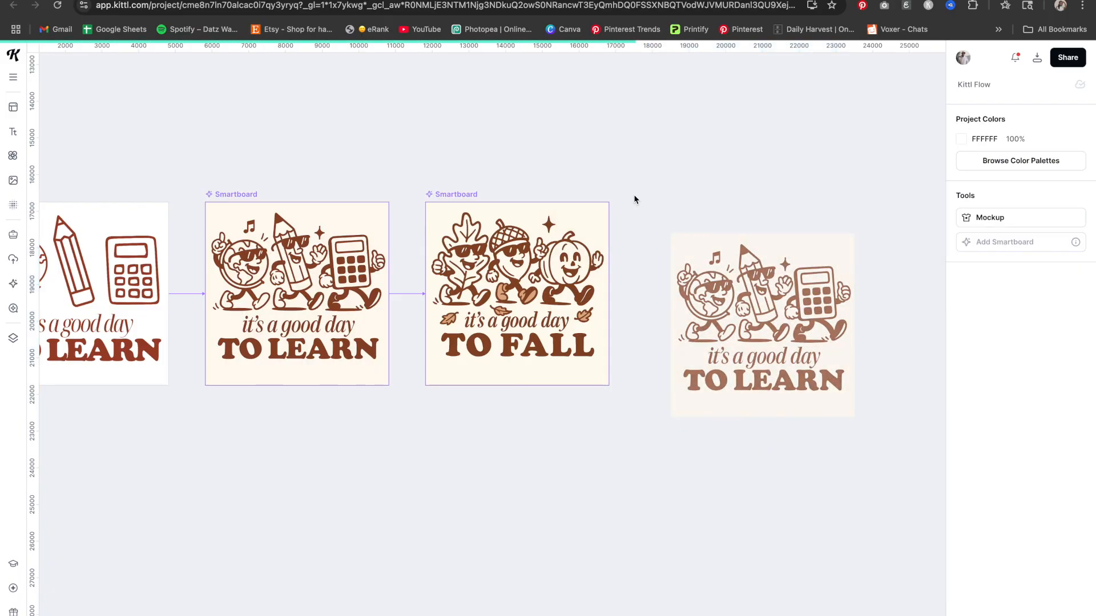
left_click(767, 355)
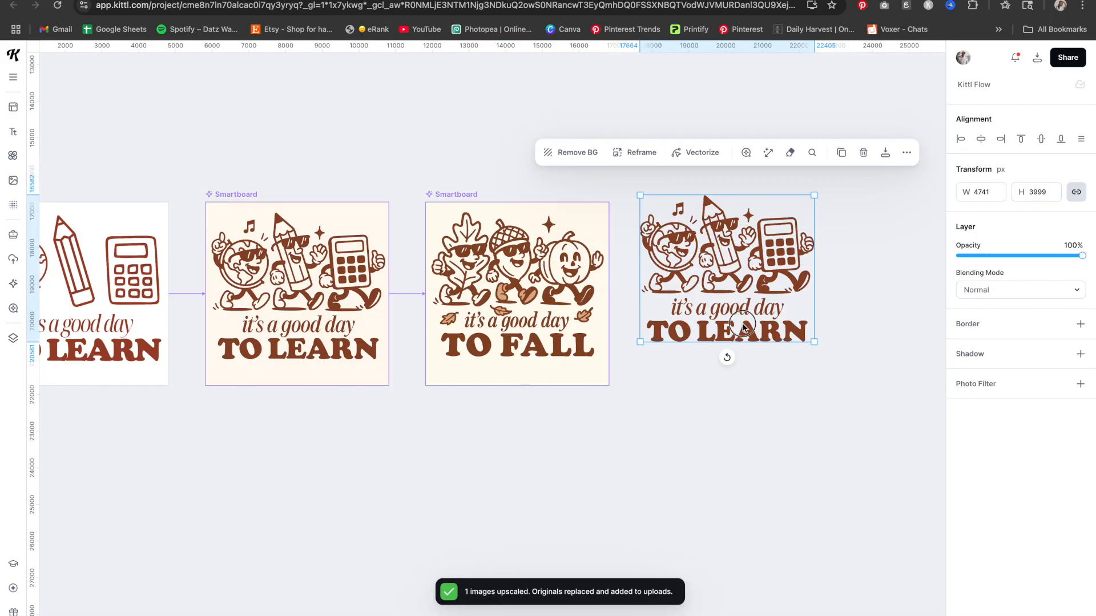
Step: Enlarge the background-free "TO LEARN" image to about 5685 × 4795 px and position it in line with the Smartboards
left_click_drag(758, 318, 755, 338)
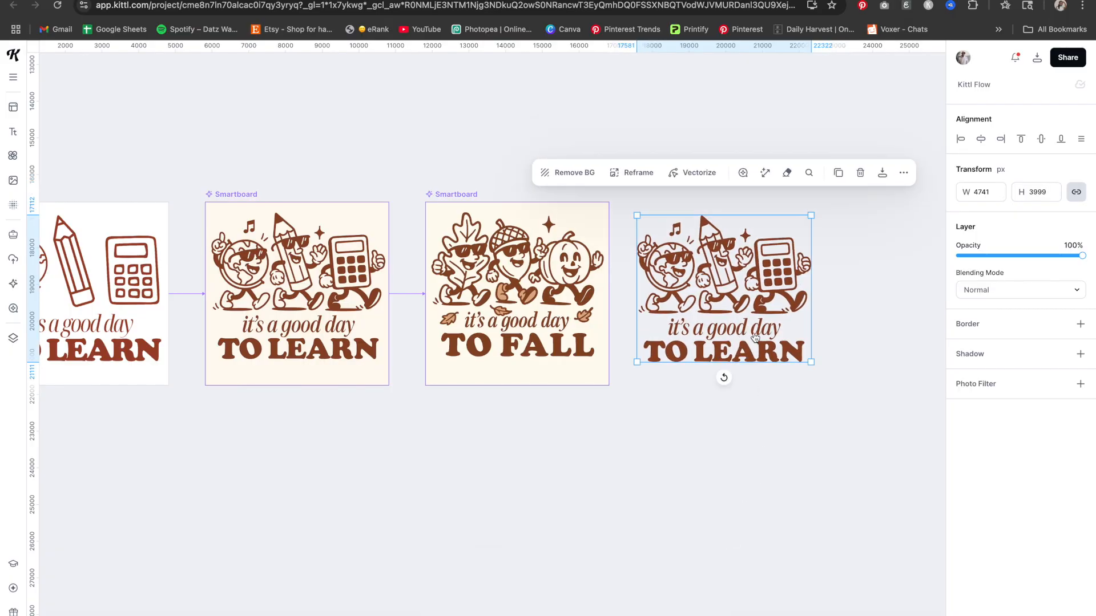
mouse_move(710, 306)
left_mouse_down()
mouse_move(727, 307)
mouse_move(718, 294)
left_mouse_up()
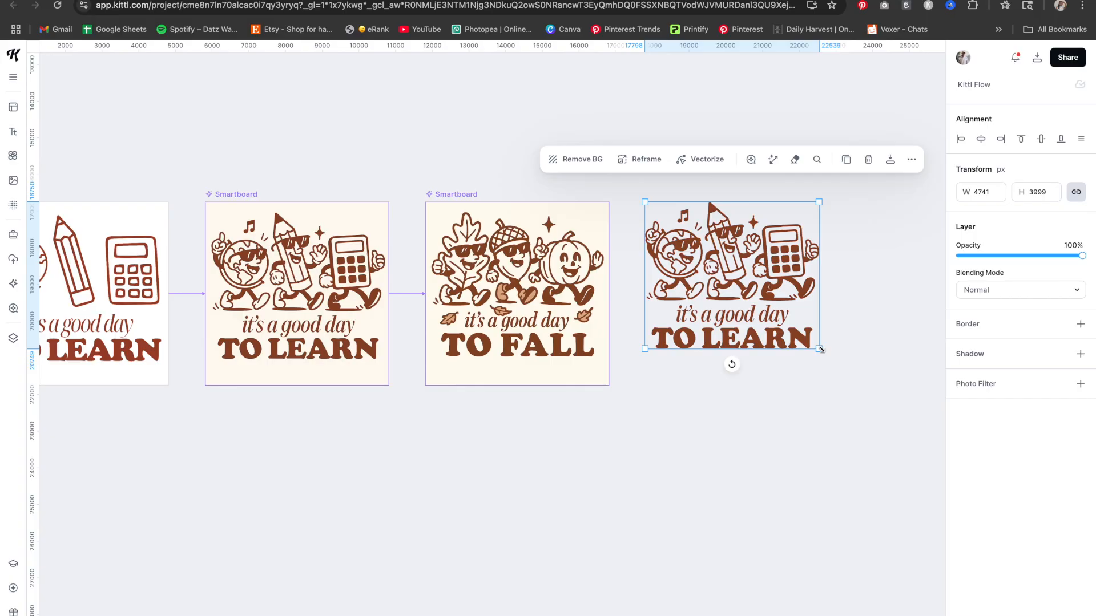
left_click_drag(821, 350, 850, 385)
left_click_drag(760, 338, 776, 337)
Step: Turn the turtle Smartboard with orange bird-of-paradise flowers into an upscaled, background-free image and compare it with the original
scroll(749, 344, "left", 2)
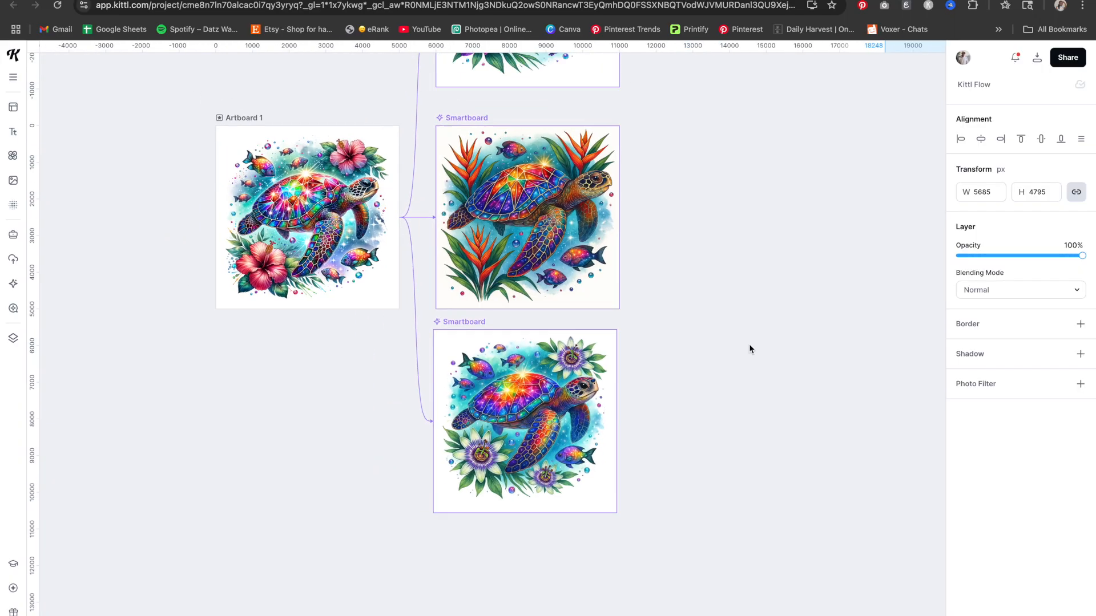
scroll(748, 345, "down", 1)
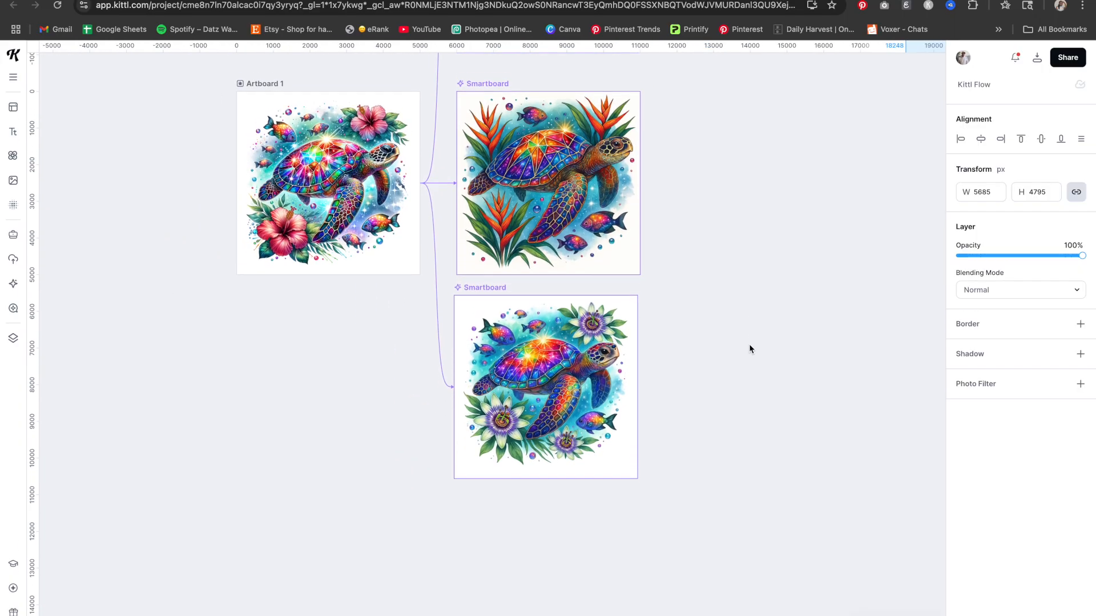
scroll(749, 348, "up", 3)
scroll(748, 349, "up", 2)
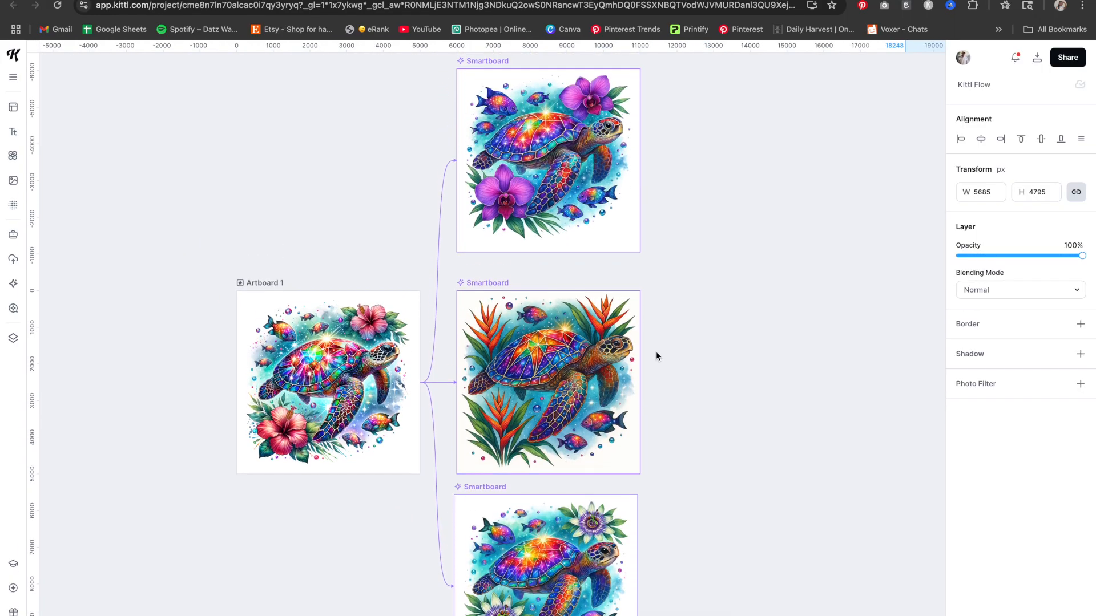
left_click(589, 350)
left_click(543, 241)
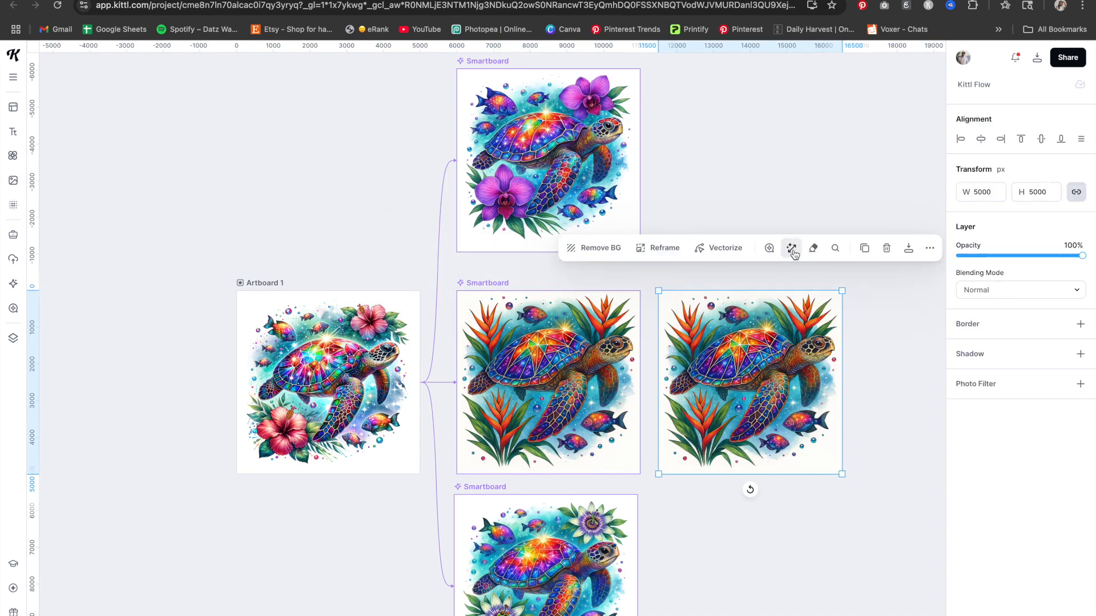
left_click(791, 248)
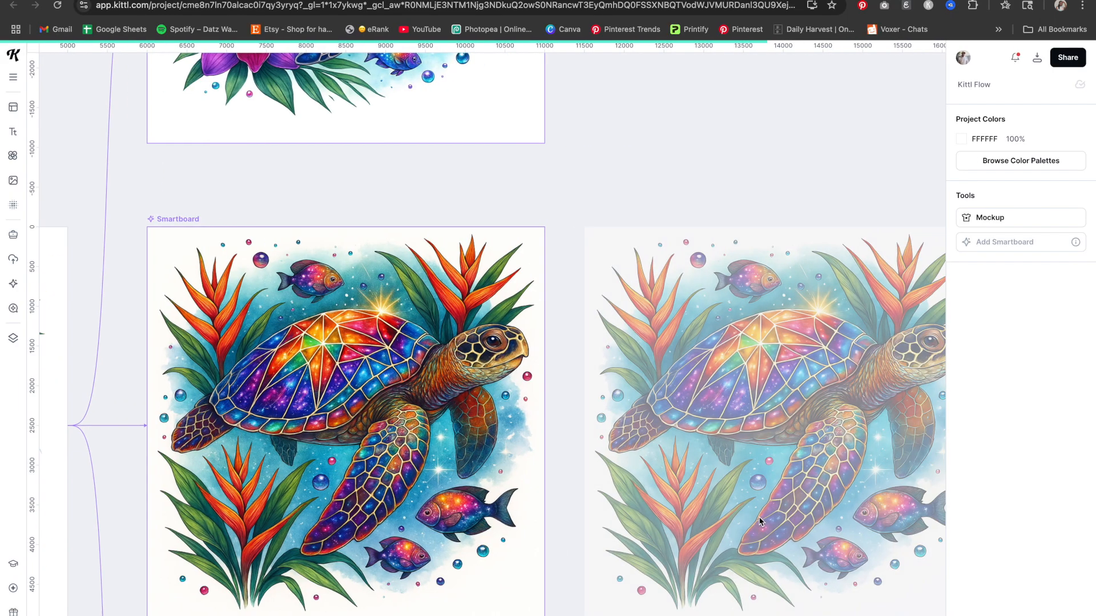
scroll(758, 521, "right", 3)
left_click(814, 461)
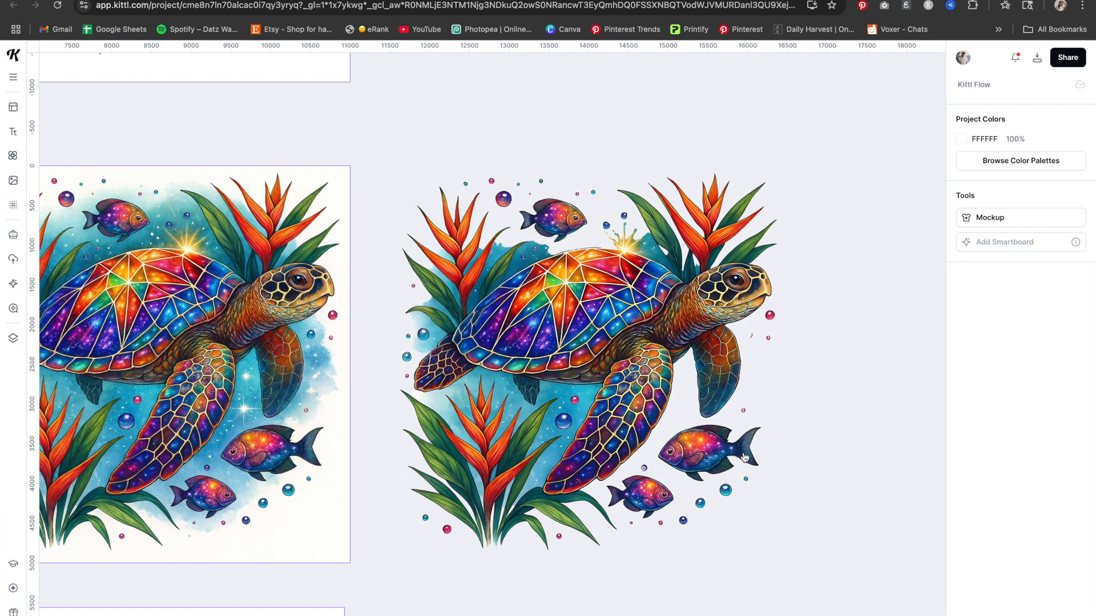
scroll(319, 479, "left", 3)
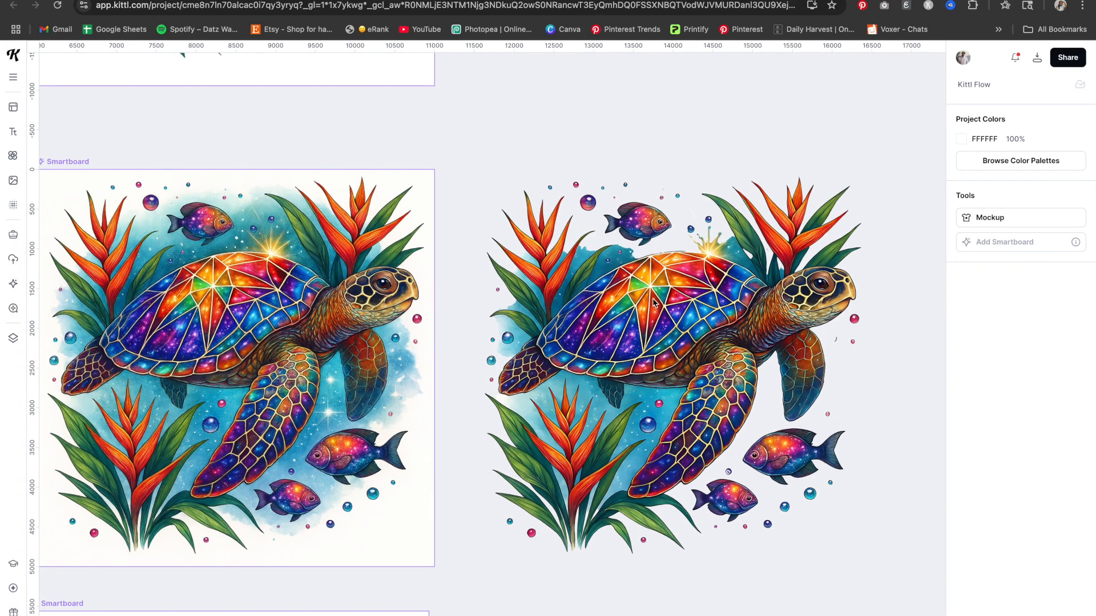
Step: Move the background-free turtle image slightly upward and closer to the Smartboard with the orange flowers, and deselect it
left_click(634, 303)
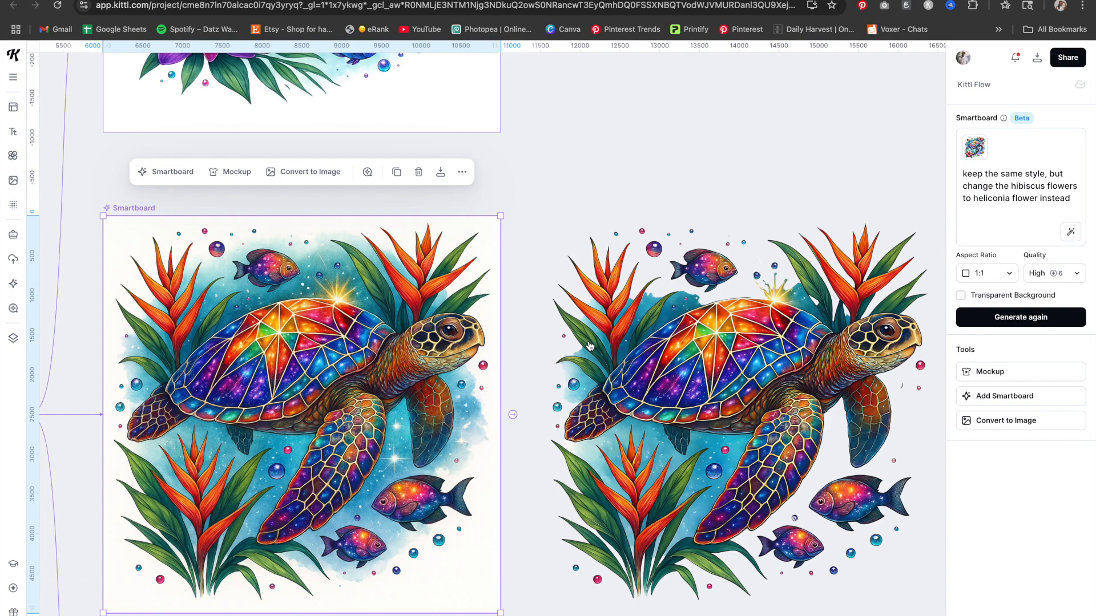
left_click_drag(735, 356, 719, 297)
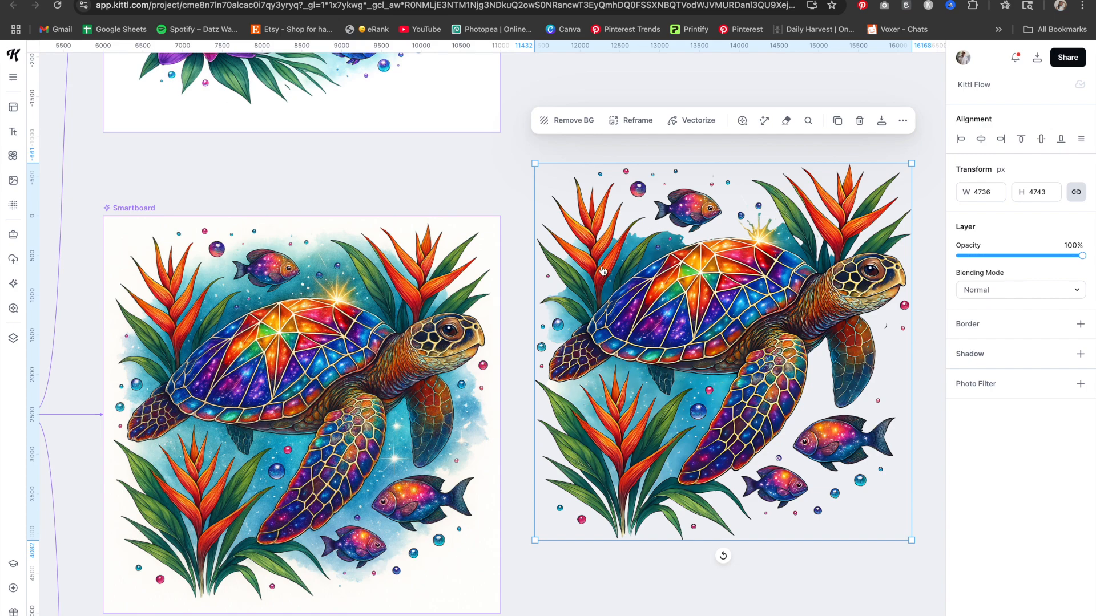
scroll(610, 259, "right", 6)
scroll(574, 340, "down", 5)
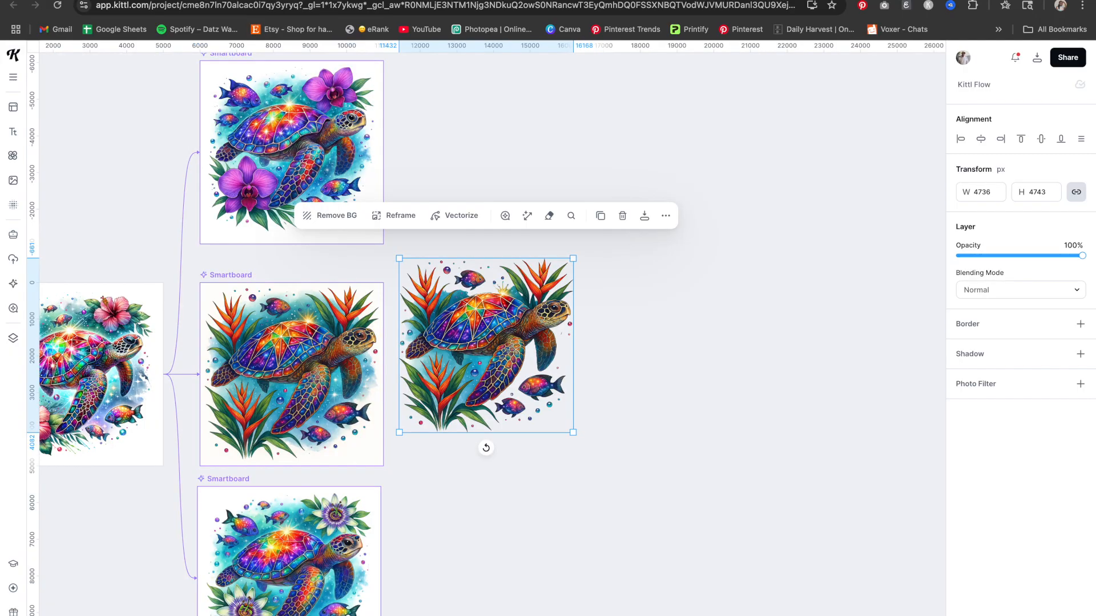
left_click(724, 540)
Step: Examine the raccoon variations and the sloth Smartboard up close, and review the teddy bear, turtle and school slogan results across the canvas
scroll(721, 543, "right", 20)
scroll(721, 542, "down", 12)
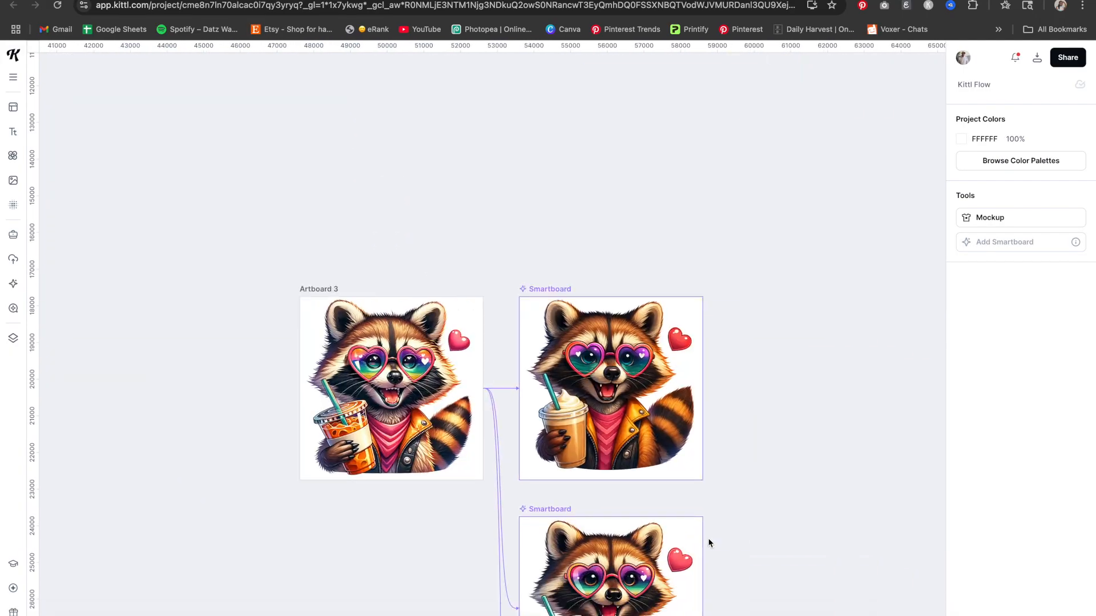
scroll(706, 540, "left", 2)
scroll(706, 541, "down", 6)
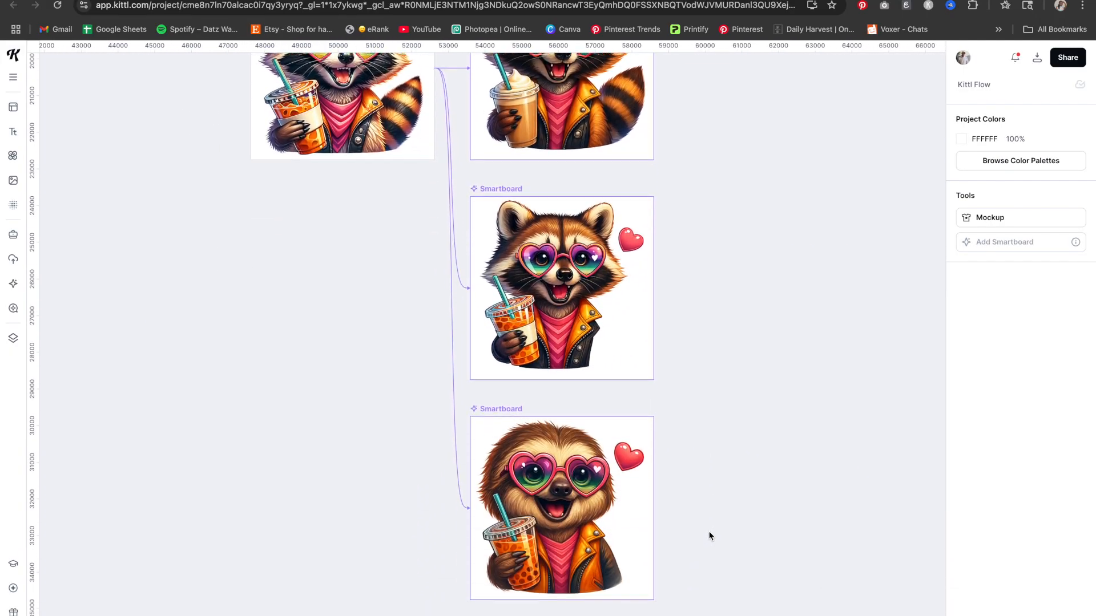
scroll(709, 535, "down", 1)
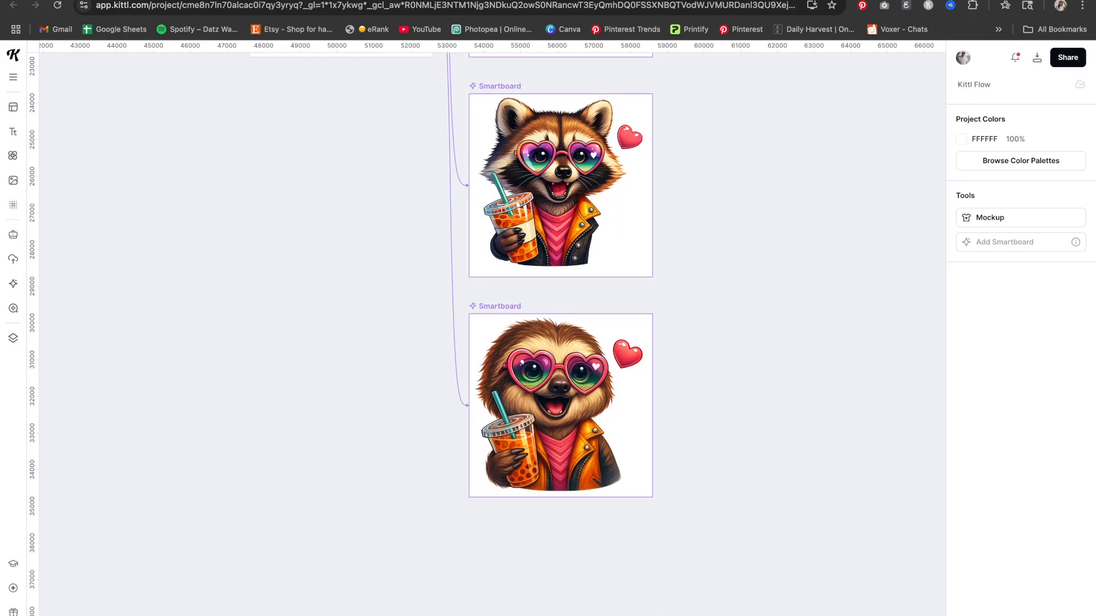
scroll(485, 345, "up", 5)
scroll(864, 458, "down", 5)
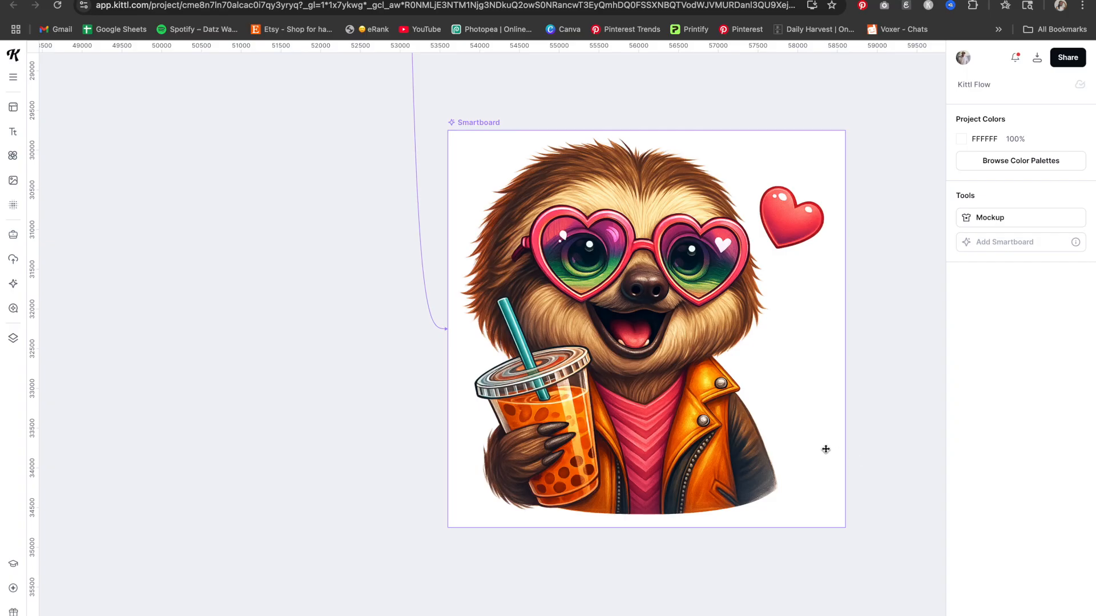
scroll(658, 472, "down", 5)
scroll(656, 467, "down", 2)
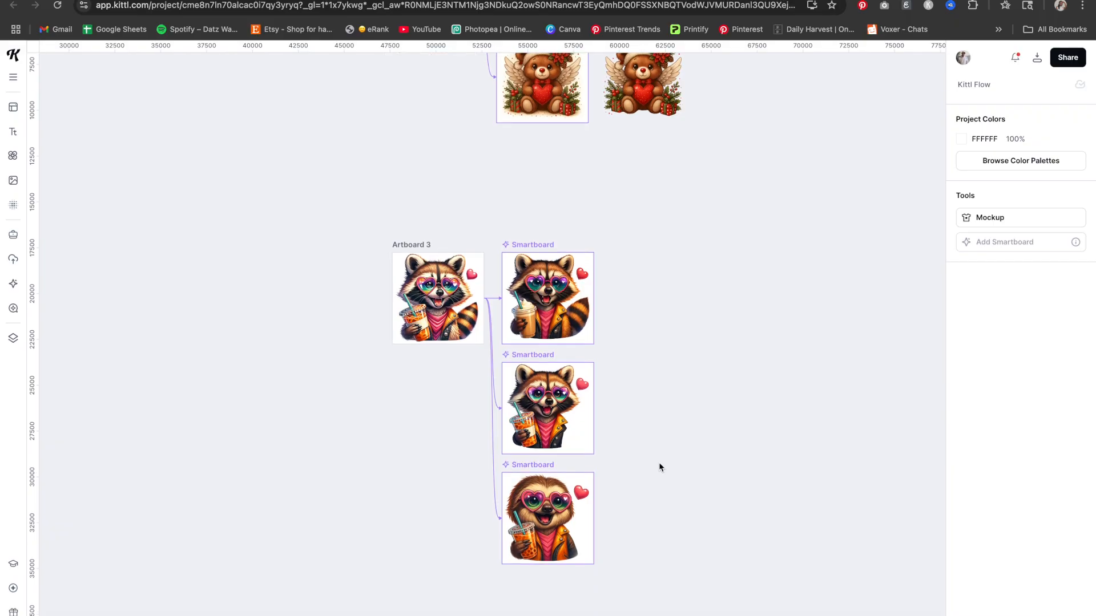
scroll(659, 467, "up", 8)
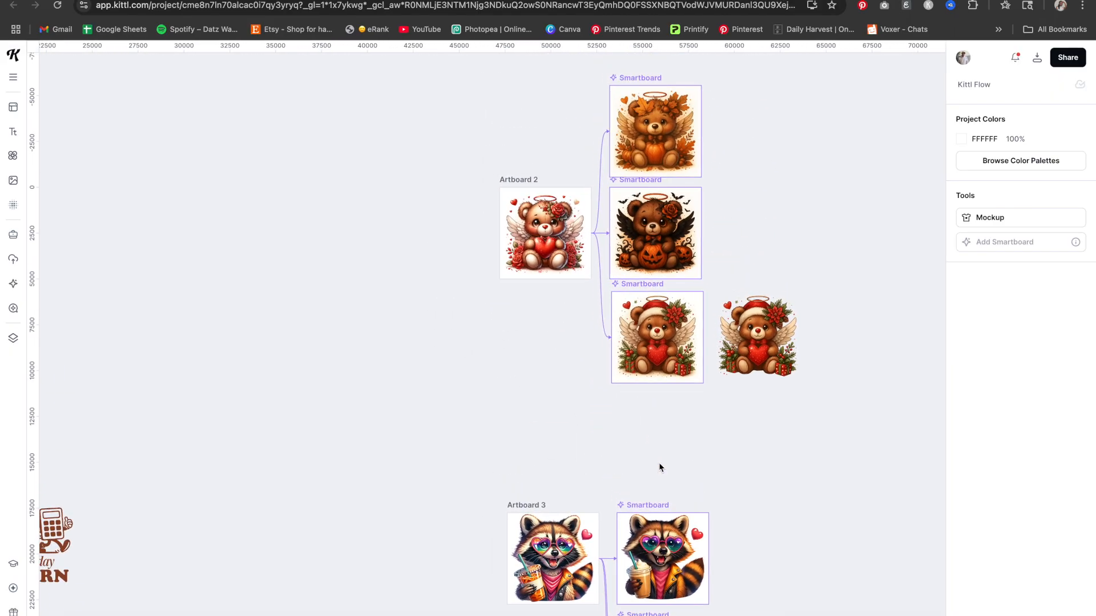
scroll(639, 456, "left", 15)
scroll(624, 450, "up", 3)
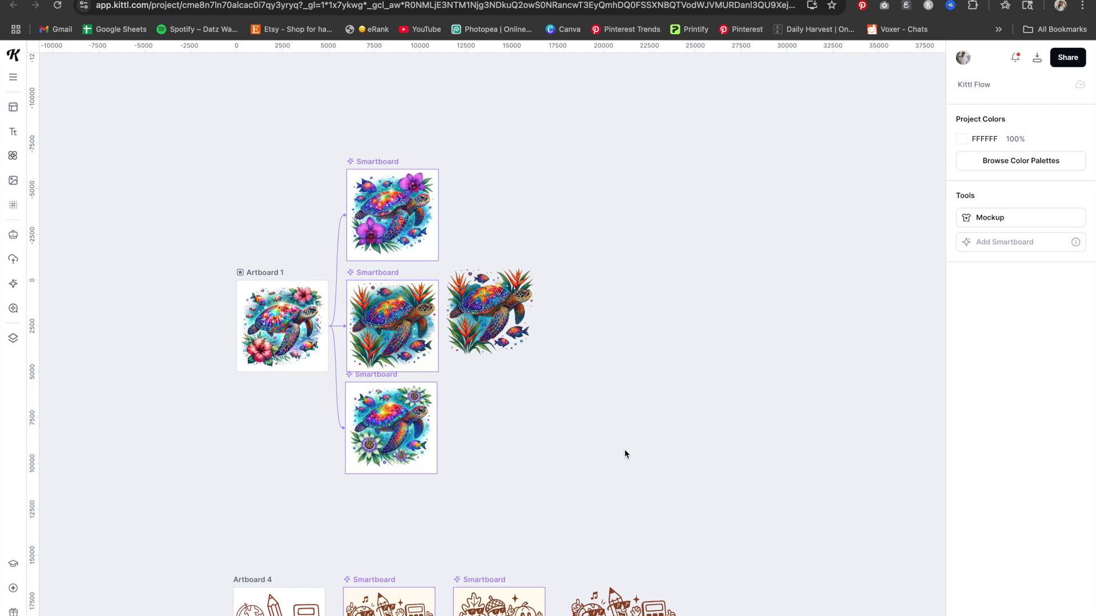
scroll(623, 454, "down", 8)
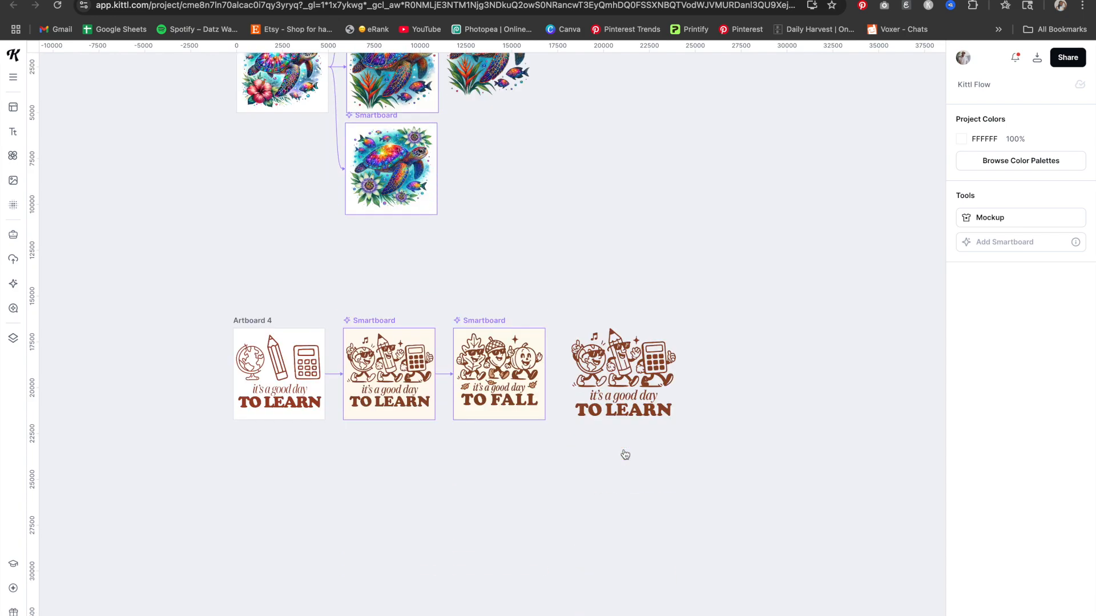